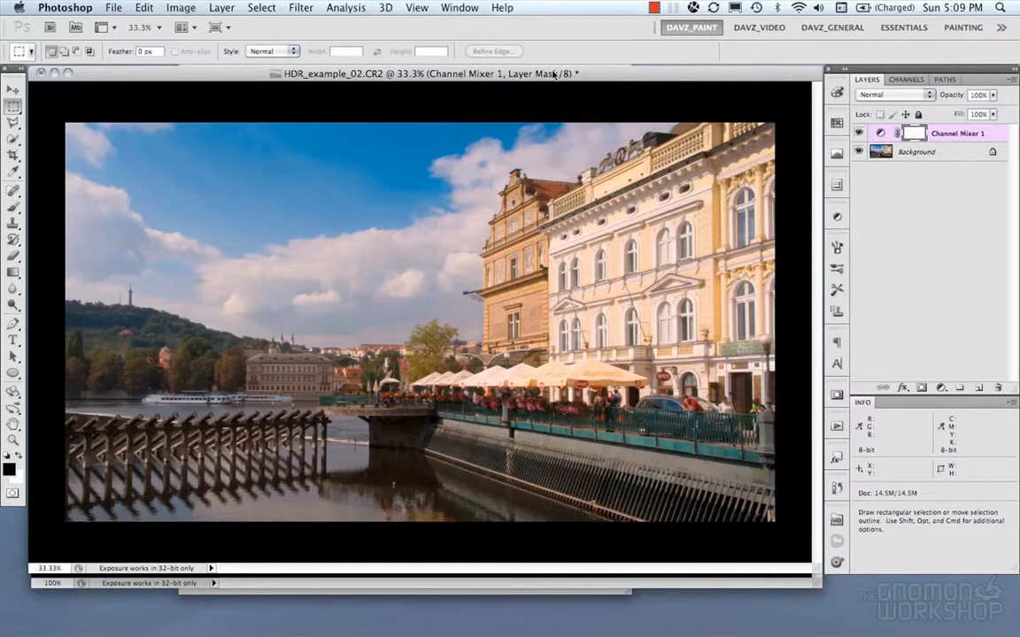
# - Switch to the hdr notes in TextEdit and read through the LDR/Low Dynamic Range section, highlighting the channel and color figures
pyautogui.moveTo(610, 629)
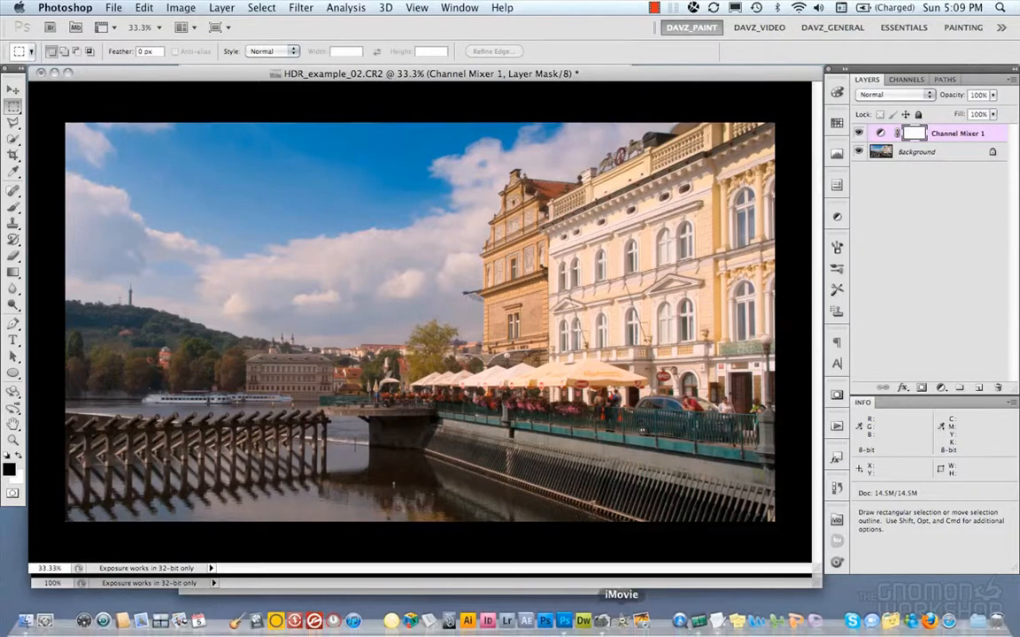
pyautogui.click(717, 622)
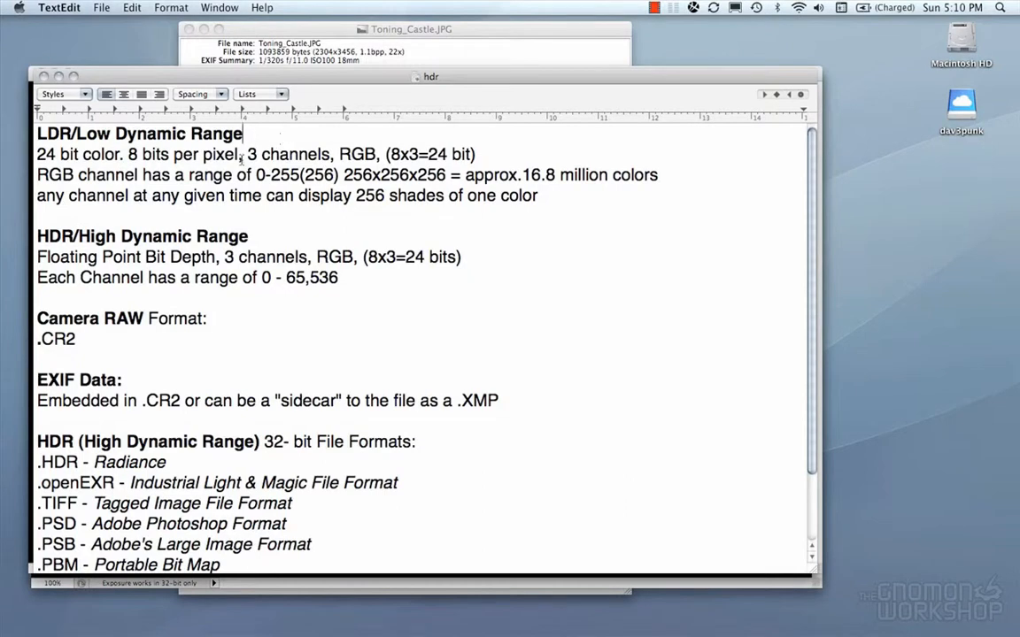
pyautogui.click(212, 154)
pyautogui.moveTo(128, 155); pyautogui.dragTo(410, 154)
pyautogui.click(389, 154)
pyautogui.moveTo(256, 174); pyautogui.dragTo(301, 174)
pyautogui.doubleClick(319, 175)
pyautogui.click(320, 174)
pyautogui.moveTo(344, 174); pyautogui.dragTo(446, 174)
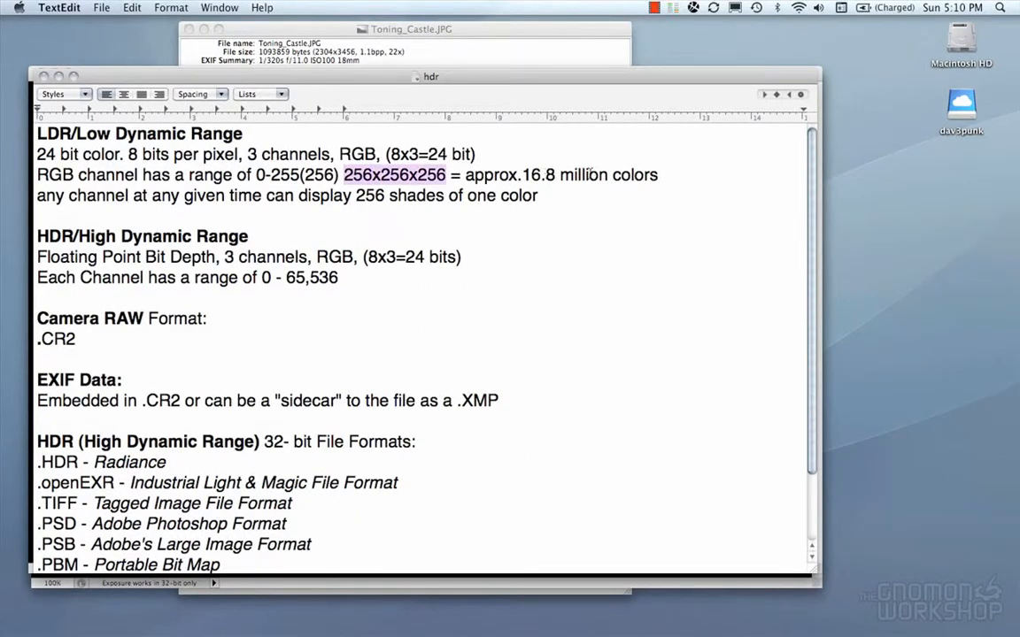
pyautogui.click(477, 194)
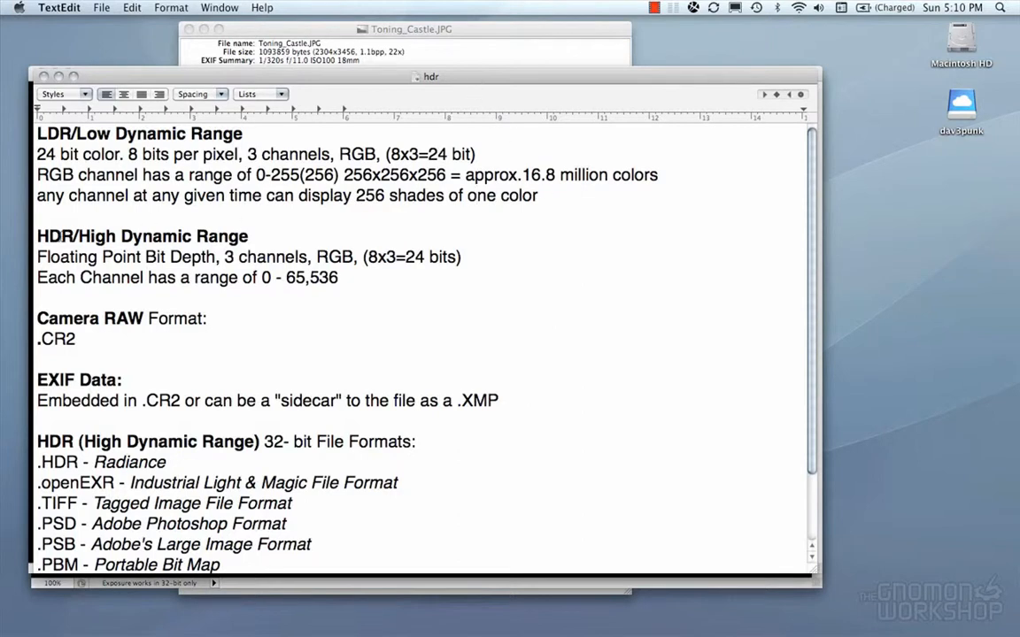
# - Delete "(8x3=24 bits)" and the trailing comma before it from the Floating Point Bit Depth line under HDR/High Dynamic Range
pyautogui.moveTo(38, 235); pyautogui.dragTo(191, 235)
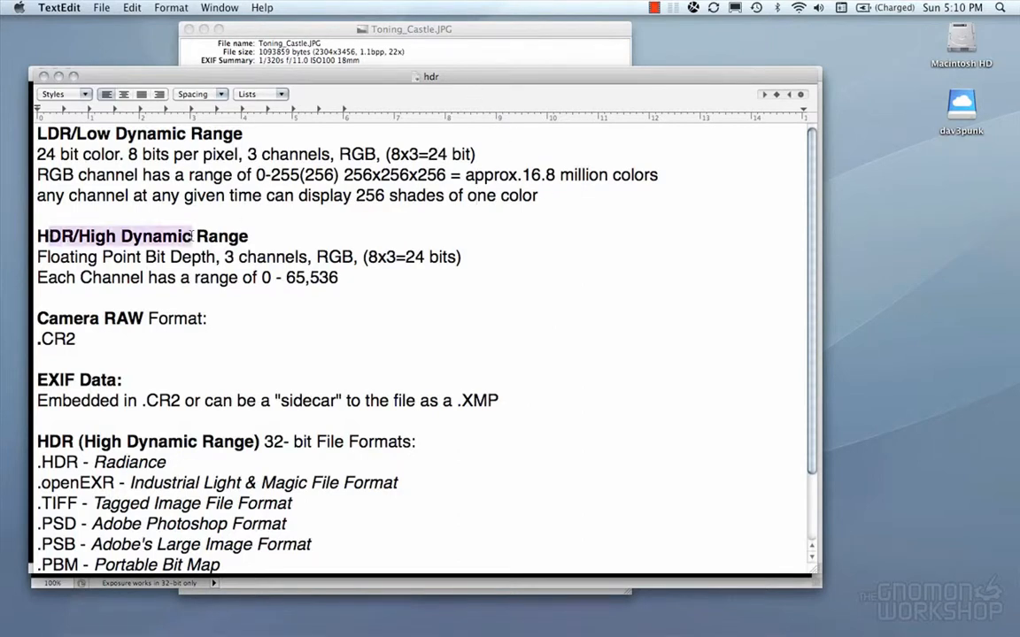
pyautogui.click(227, 235)
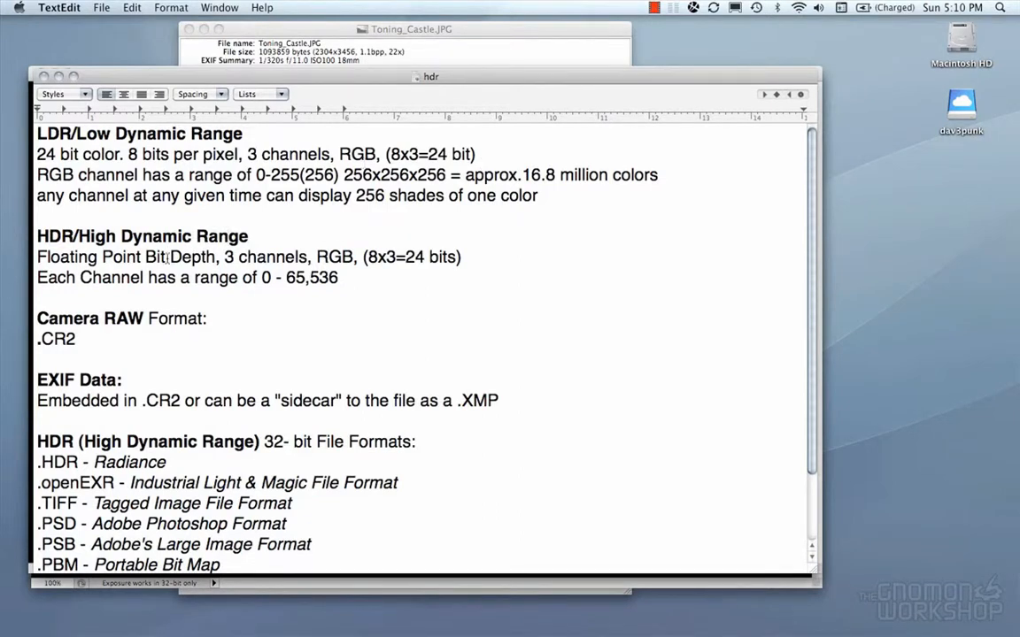
pyautogui.click(219, 257)
pyautogui.write(',')
pyautogui.moveTo(461, 257); pyautogui.dragTo(363, 257)
pyautogui.press('BackSpace')
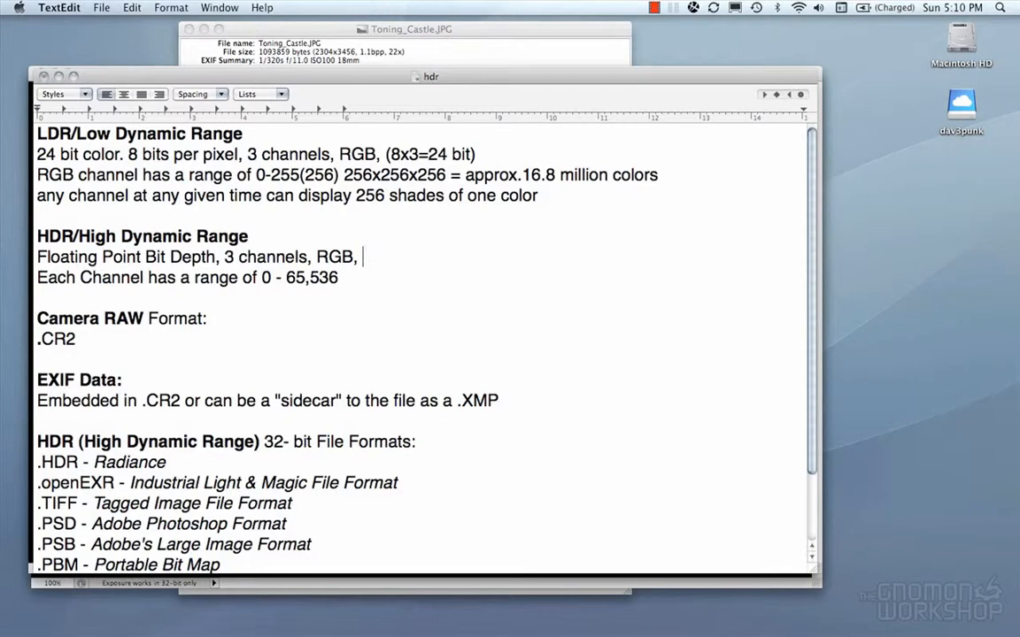
pyautogui.press('BackSpace')
pyautogui.press('BackSpace')
pyautogui.click(340, 278)
# - Switch to Photoshop and apply Levels to 8bitGrad.psd with the black input level at 106
pyautogui.press('super+Tab')
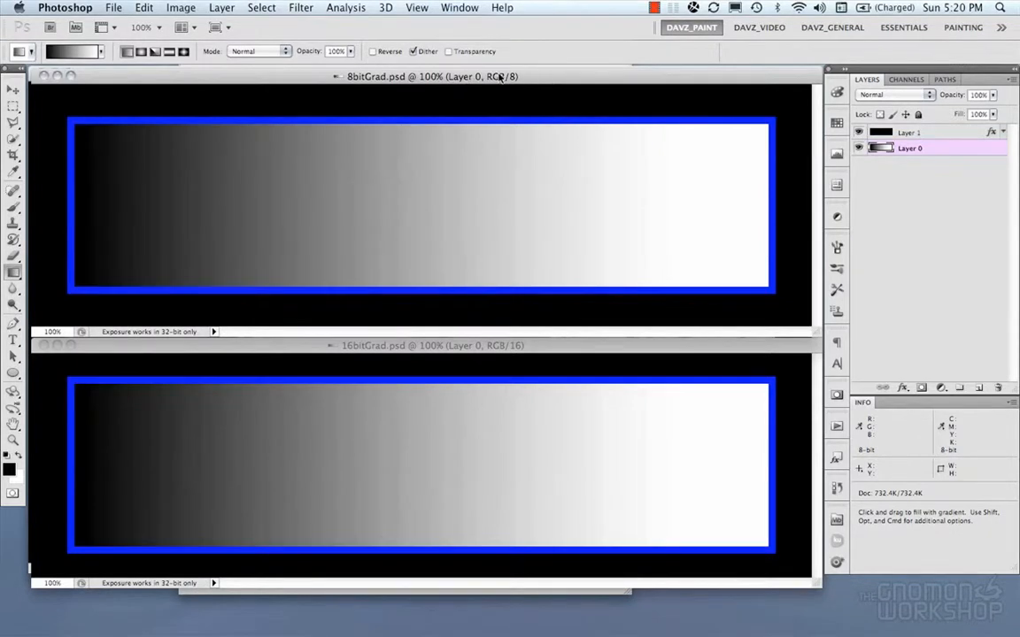
pyautogui.click(521, 345)
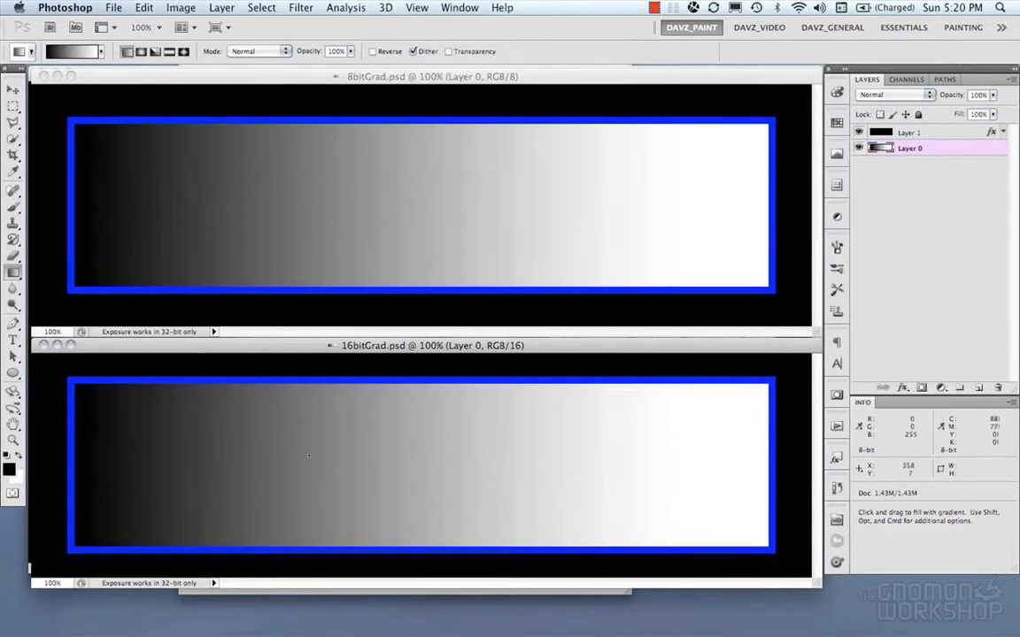
pyautogui.click(528, 239)
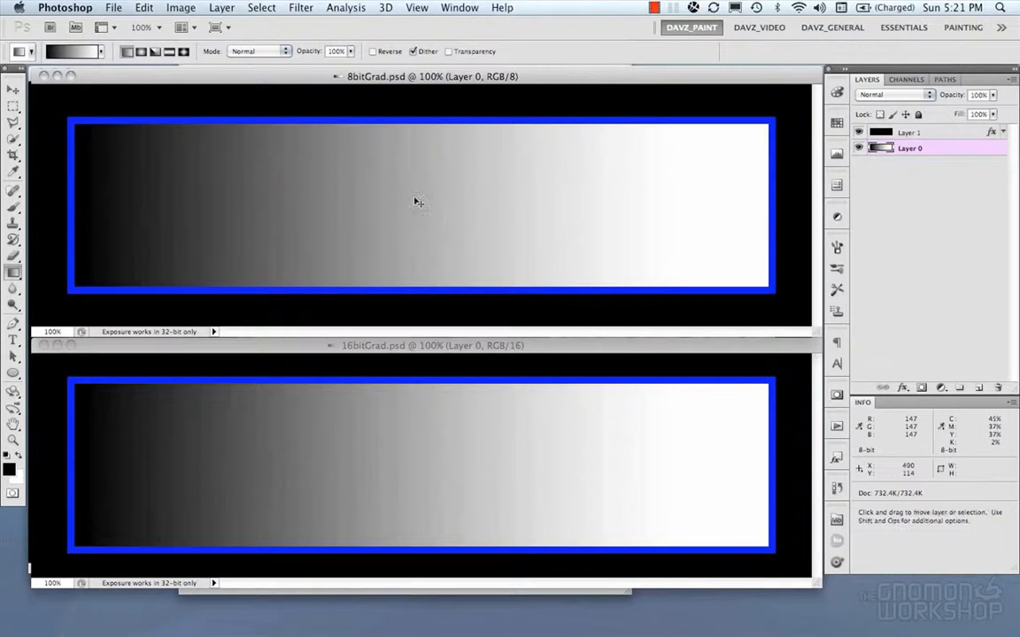
pyautogui.press('super+l')
pyautogui.moveTo(282, 272); pyautogui.dragTo(359, 292)
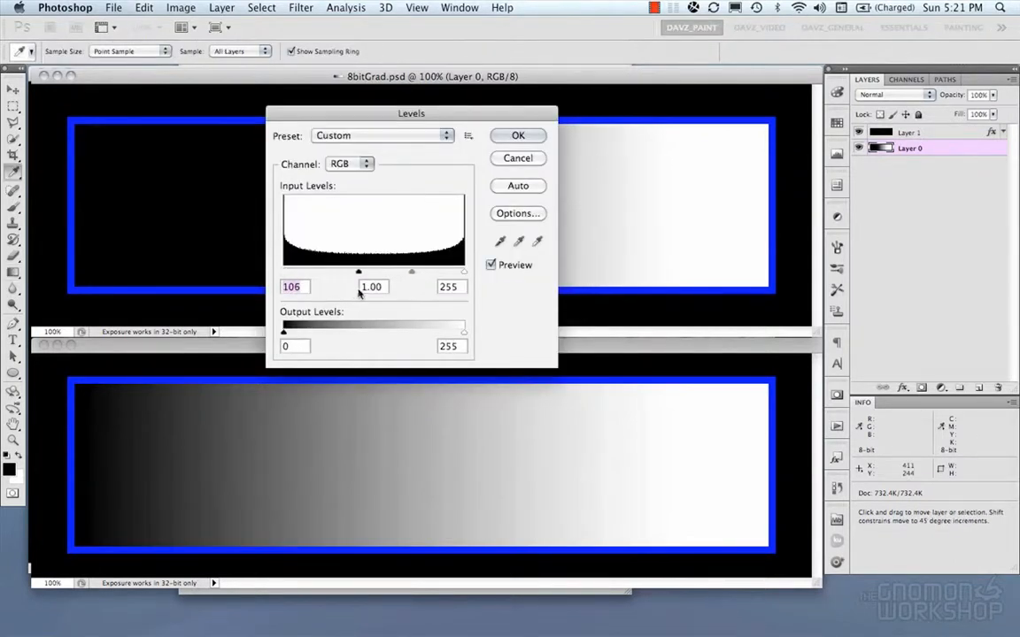
pyautogui.click(517, 135)
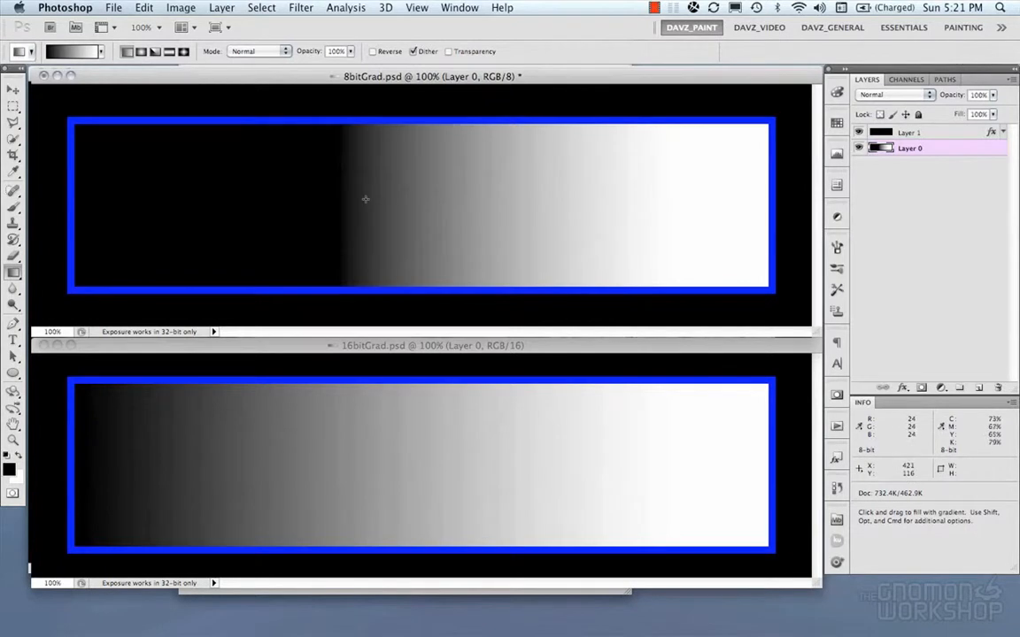
# - Apply Levels to 16bitGrad.psd with the black input level at 108
pyautogui.click(539, 346)
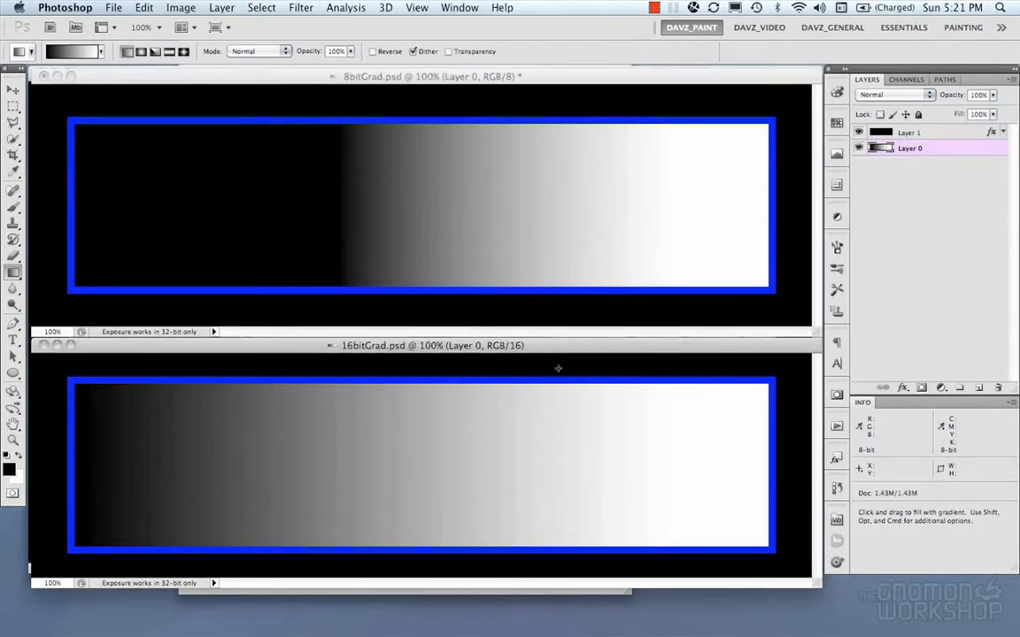
pyautogui.press('super+l')
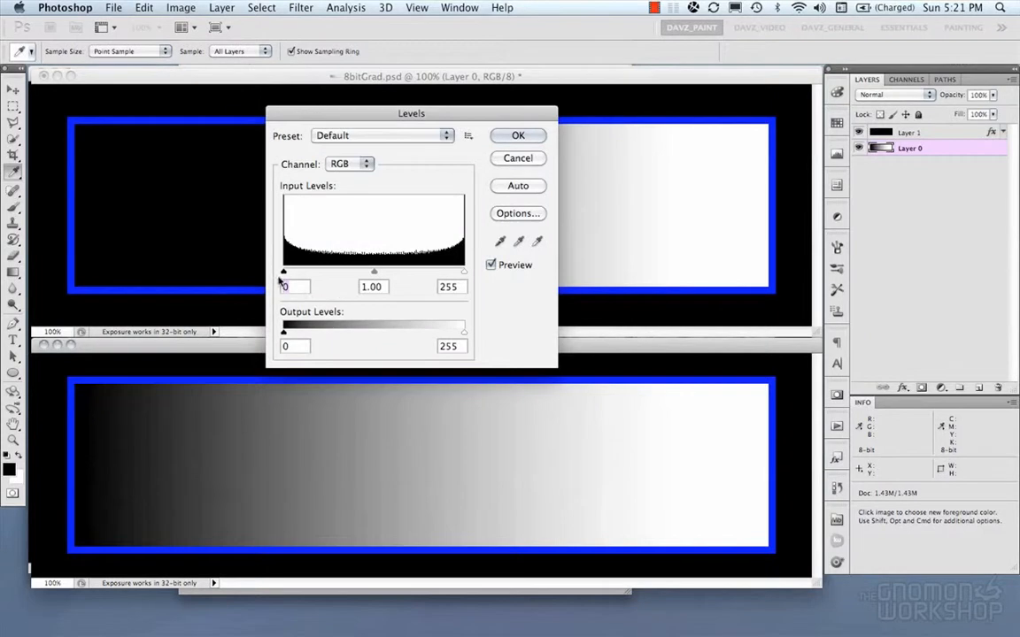
pyautogui.moveTo(284, 272); pyautogui.dragTo(362, 296)
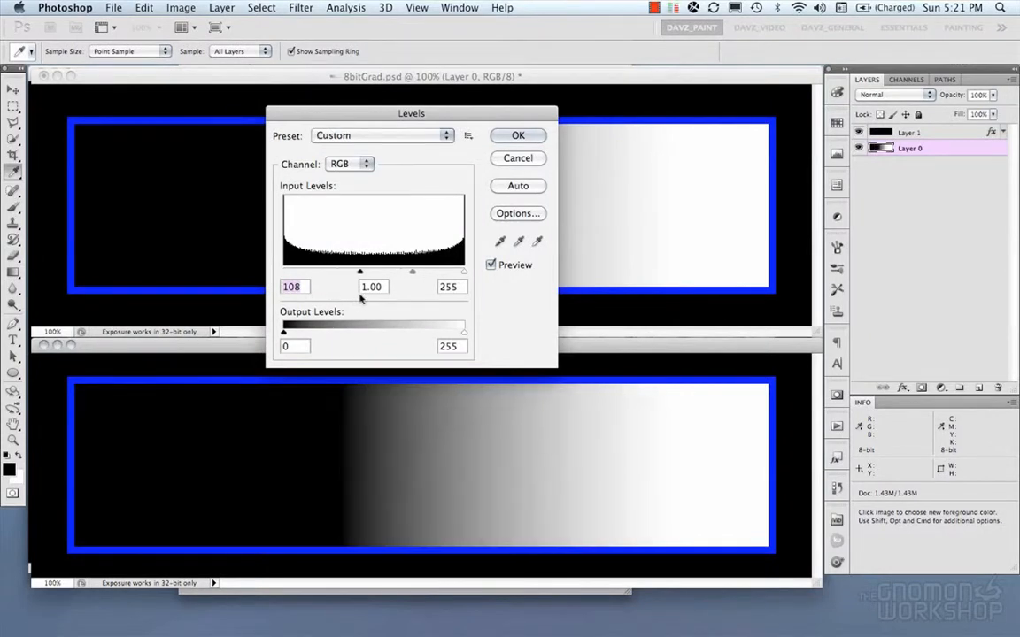
pyautogui.click(518, 136)
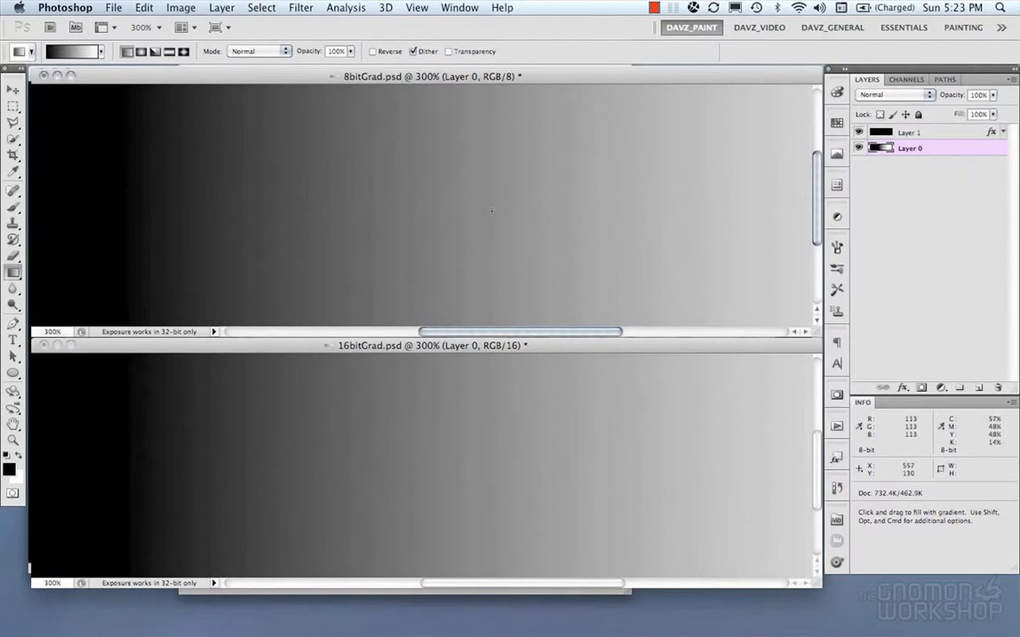
# - Compare the banding in the adjusted 8-bit and 16-bit gradients, enlarged and at 100%
pyautogui.keyDown('alt'); pyautogui.keyDown('shift'); pyautogui.click(449, 449); pyautogui.keyUp('shift'); pyautogui.keyUp('alt')
pyautogui.keyDown('alt'); pyautogui.keyDown('shift'); pyautogui.click(449, 449); pyautogui.keyUp('shift'); pyautogui.keyUp('alt')
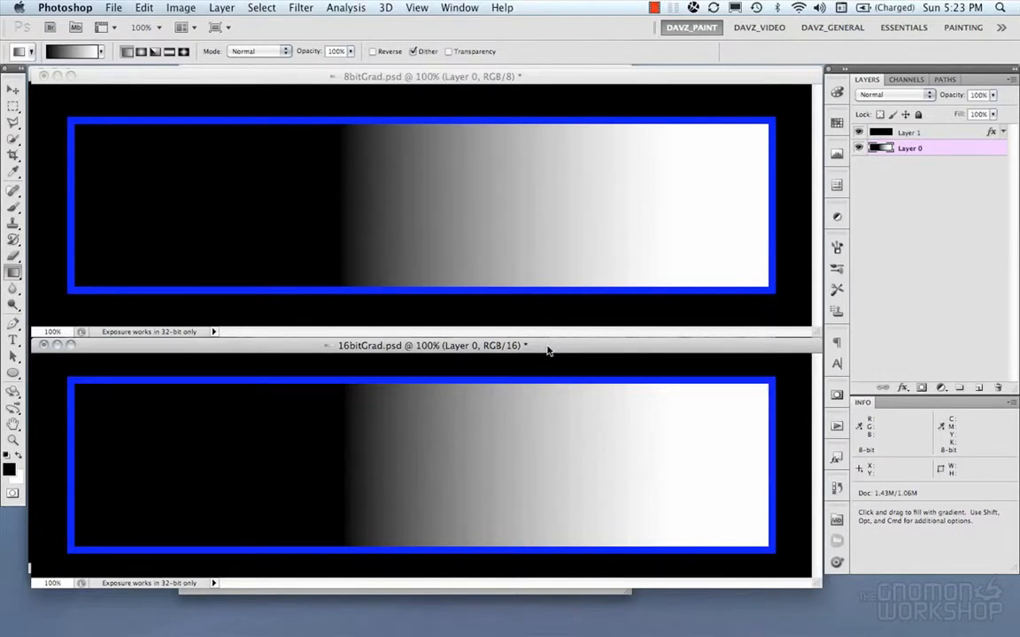
pyautogui.click(502, 77)
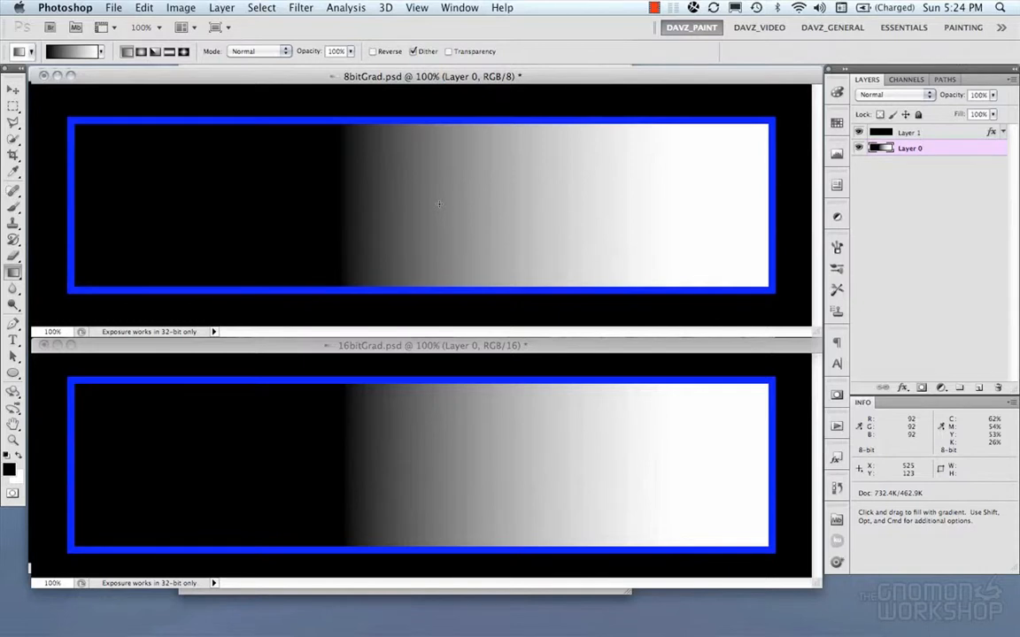
pyautogui.click(593, 352)
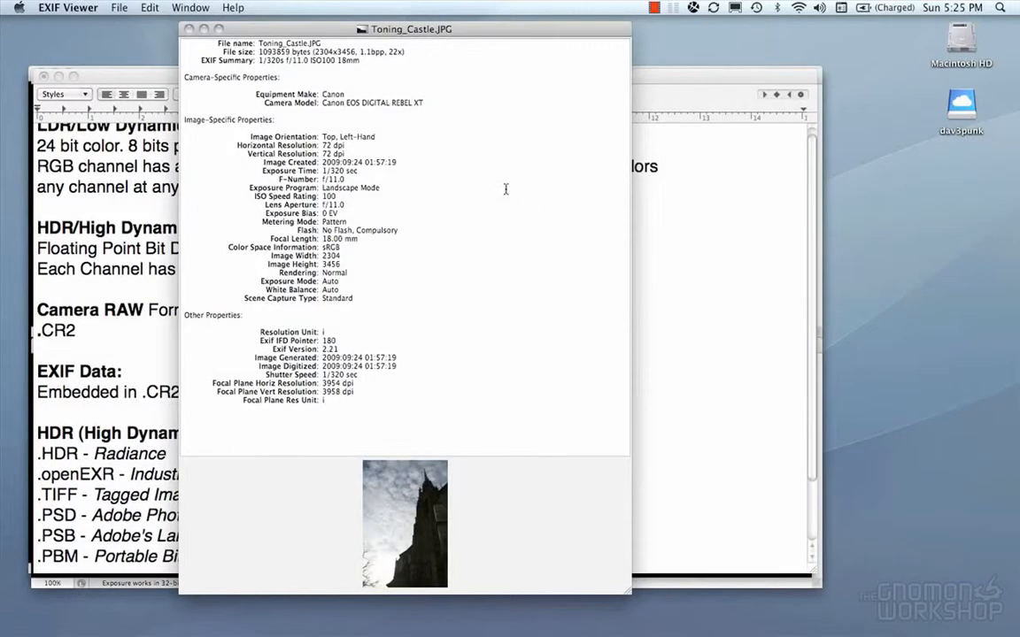
# - Review the EXIF properties of Toning_Castle.JPG in EXIF Viewer
pyautogui.moveTo(182, 69); pyautogui.dragTo(418, 251)
pyautogui.click(437, 221)
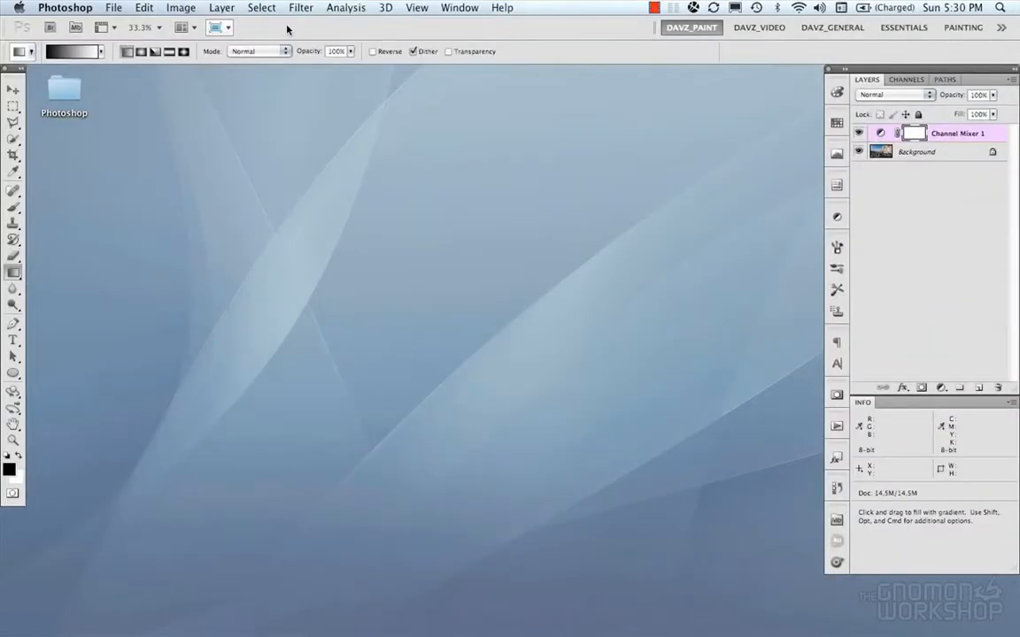
# - Open CameraRaw_Chicago_Bean.CR2 from the HDR folder in Photoshop's Camera Raw
pyautogui.click(113, 8)
pyautogui.click(130, 39)
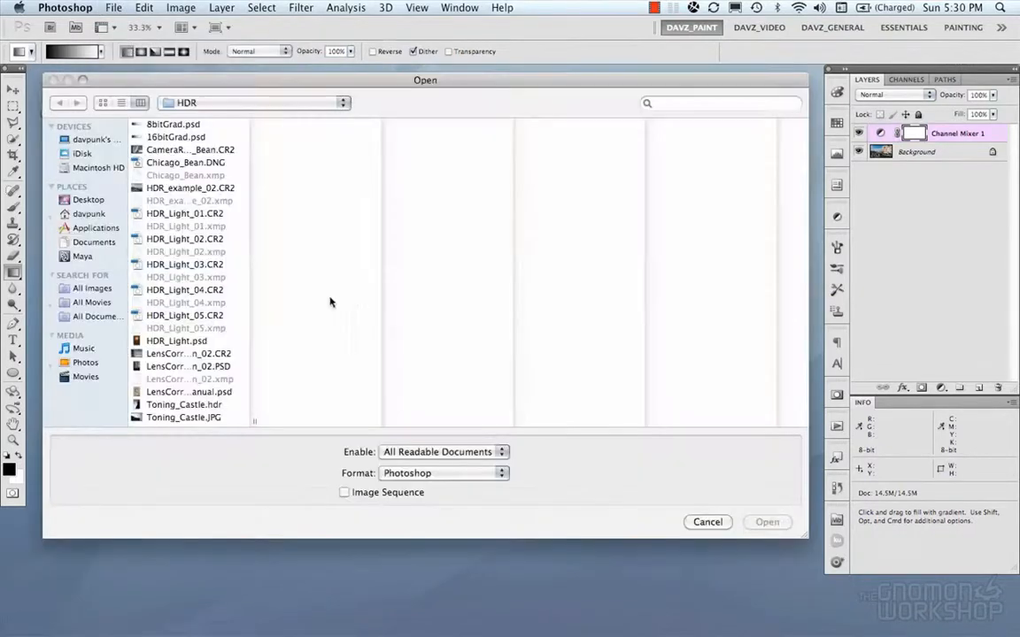
pyautogui.click(204, 151)
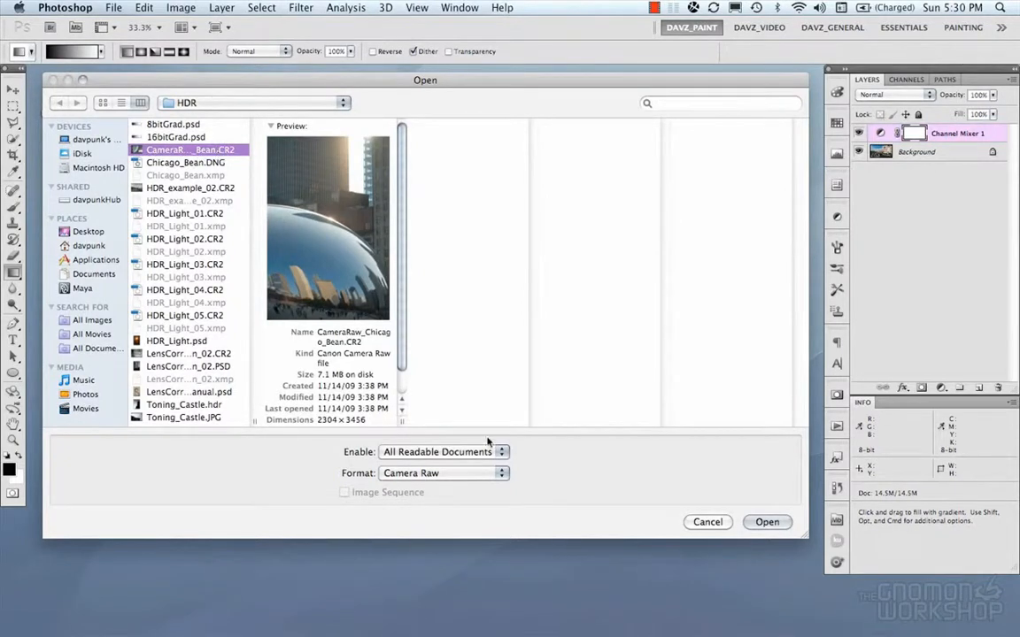
pyautogui.click(767, 521)
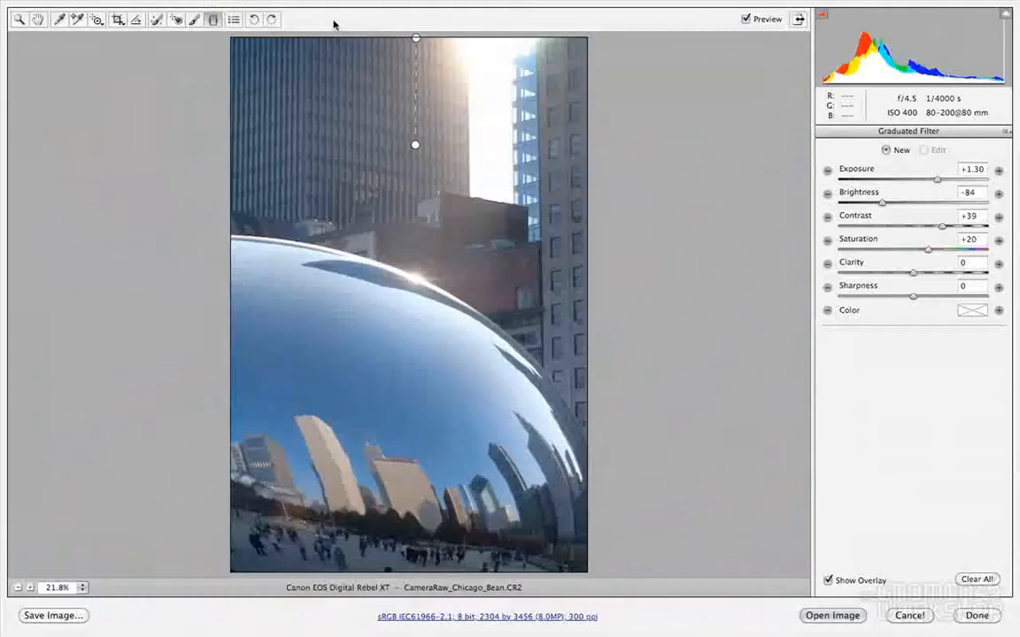
# - Open the Camera Raw preferences, keeping image settings saved in Sidecar ".xmp" files and sharpening applied to All images
pyautogui.click(233, 20)
pyautogui.moveTo(416, 52); pyautogui.dragTo(342, 55)
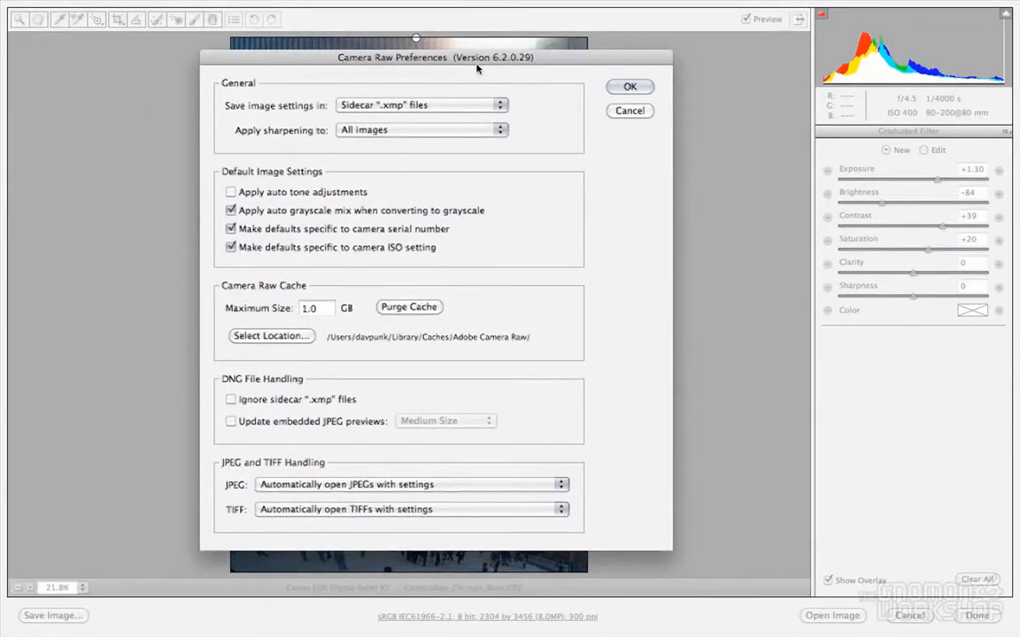
pyautogui.click(401, 109)
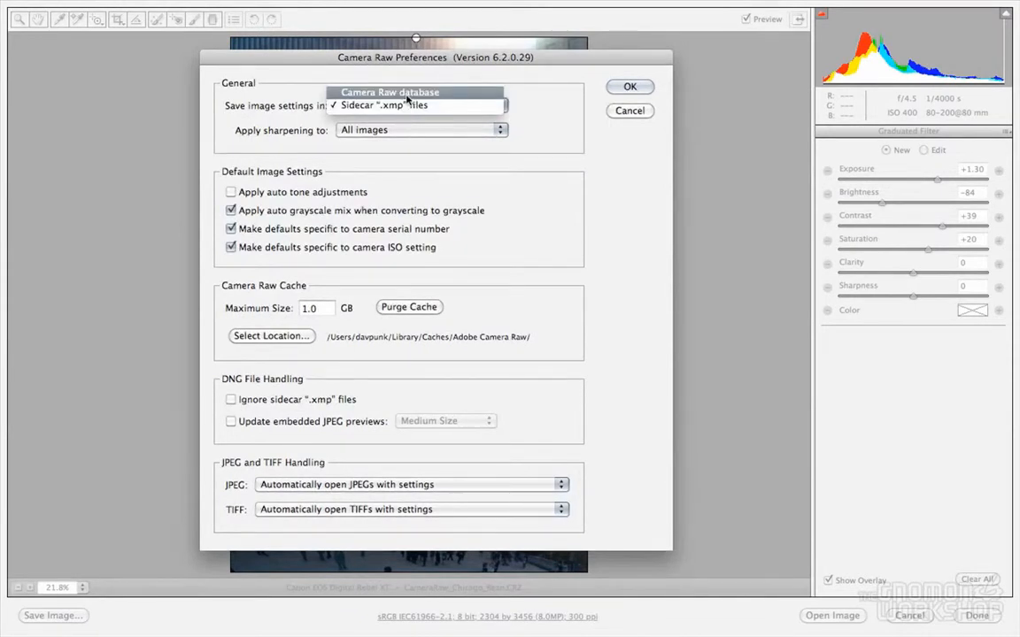
pyautogui.click(427, 109)
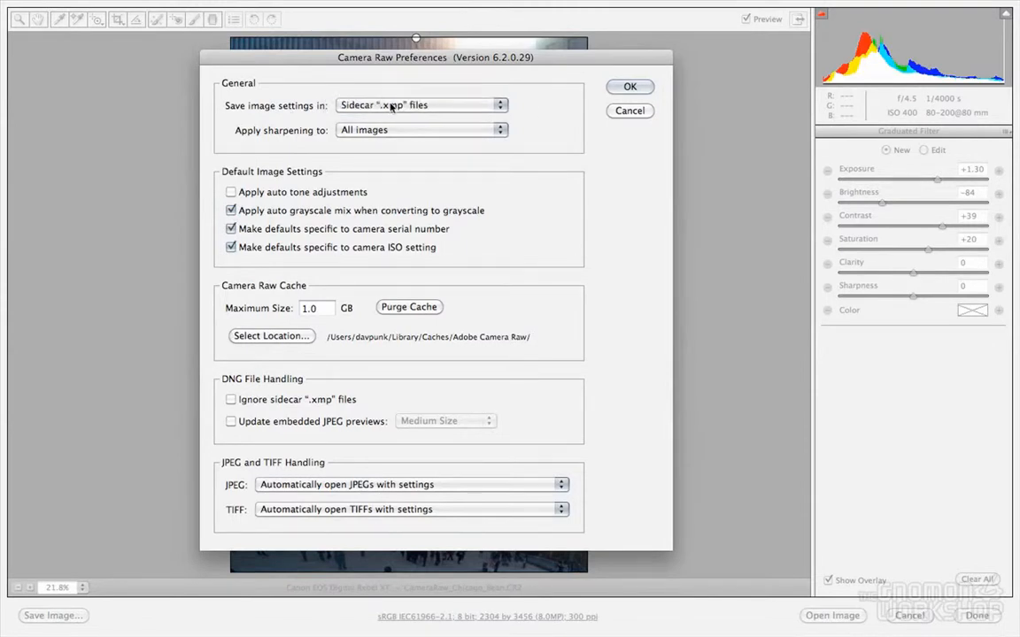
pyautogui.click(411, 108)
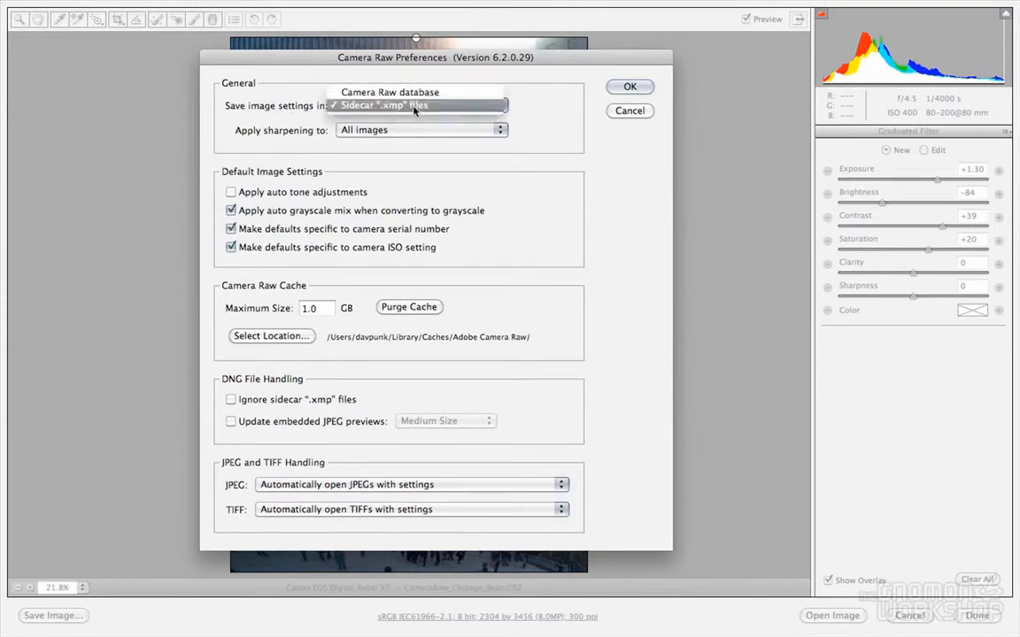
pyautogui.click(416, 106)
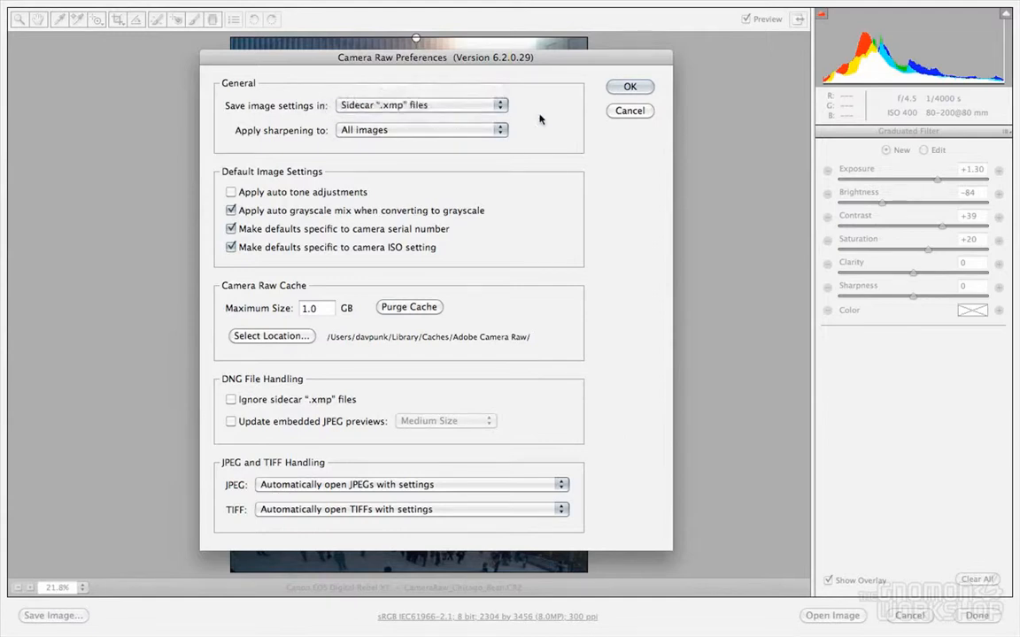
pyautogui.click(384, 131)
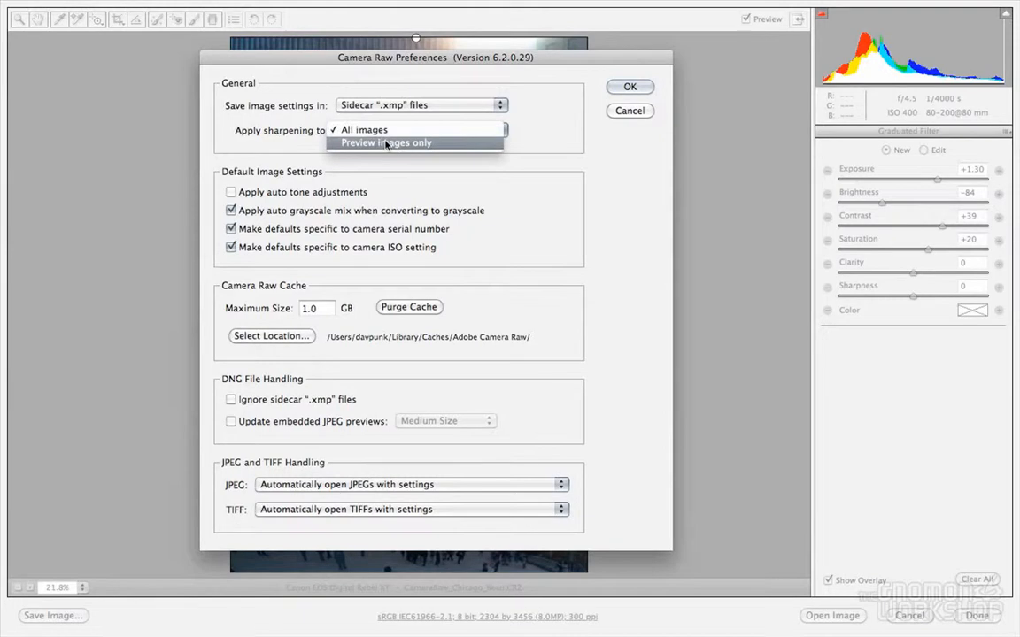
pyautogui.click(496, 127)
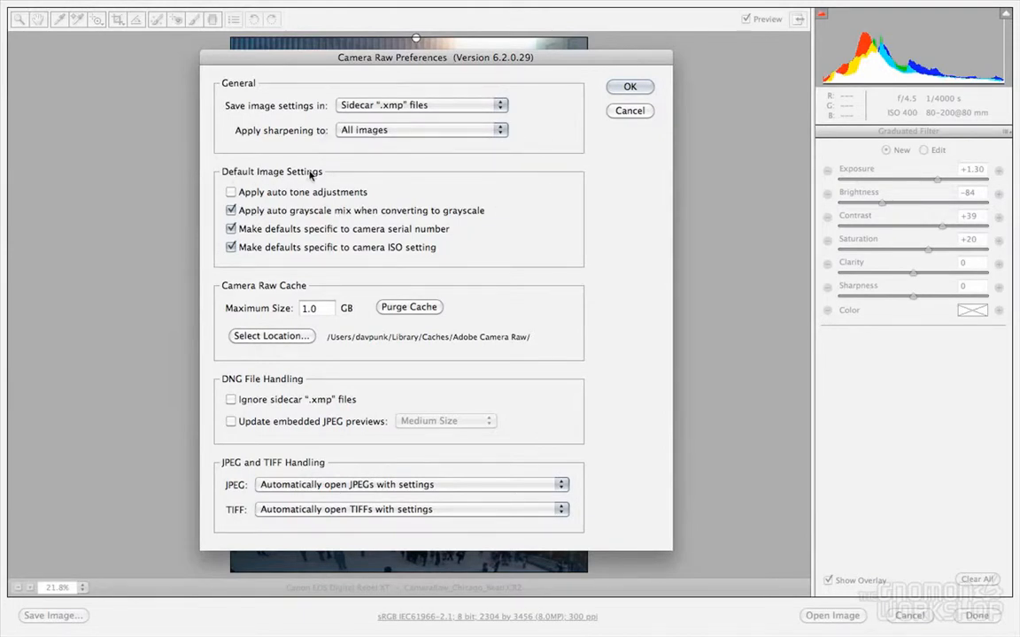
# - Try out the auto tone, ignore sidecar ".xmp" and update embedded JPEG previews options, leaving all three off
pyautogui.click(276, 193)
pyautogui.click(274, 192)
pyautogui.click(322, 309)
pyautogui.click(231, 400)
pyautogui.click(231, 401)
pyautogui.click(317, 424)
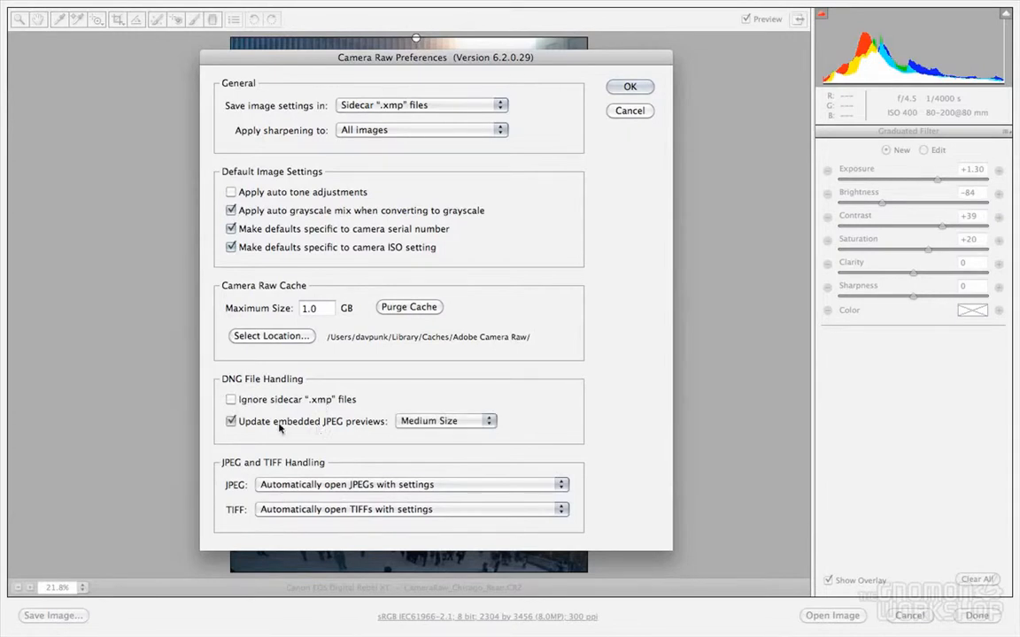
pyautogui.click(415, 423)
pyautogui.click(415, 425)
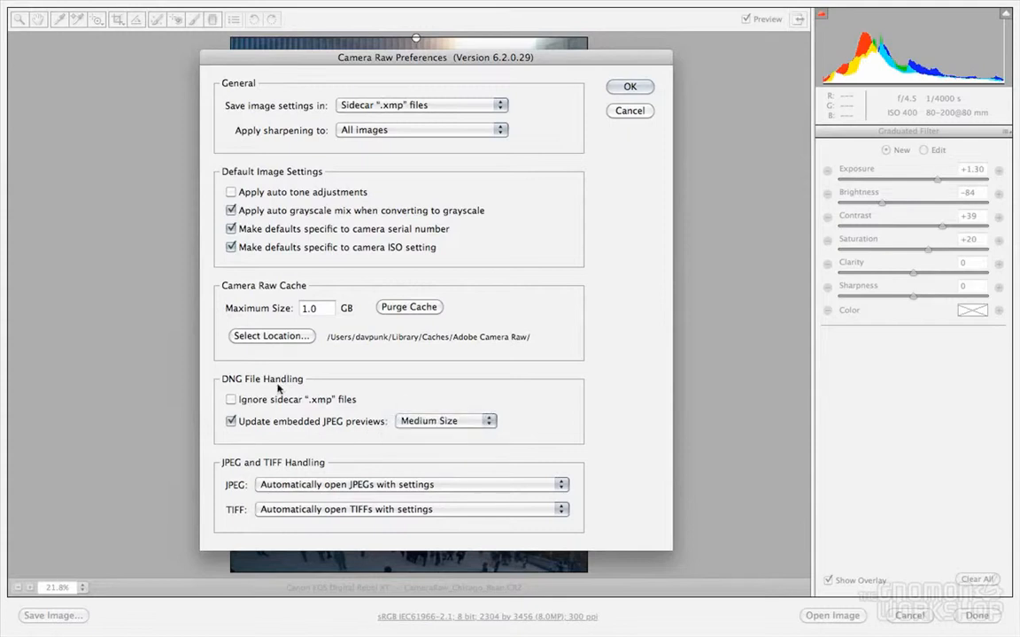
pyautogui.click(231, 423)
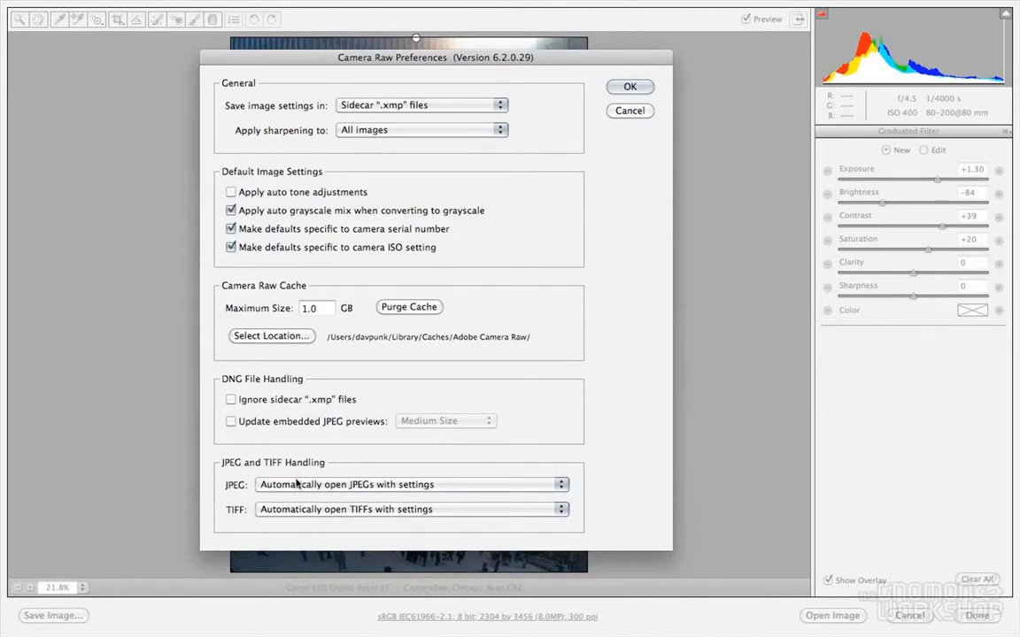
# - Check the JPEG and TIFF handling choices, keeping both on automatically open with settings
pyautogui.click(264, 485)
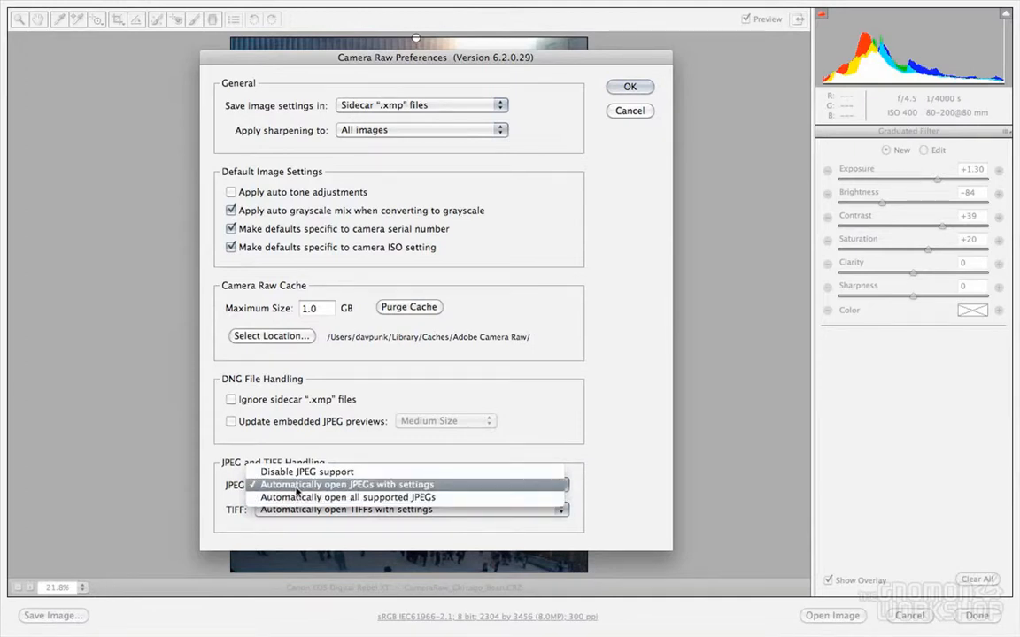
pyautogui.click(346, 489)
pyautogui.click(350, 510)
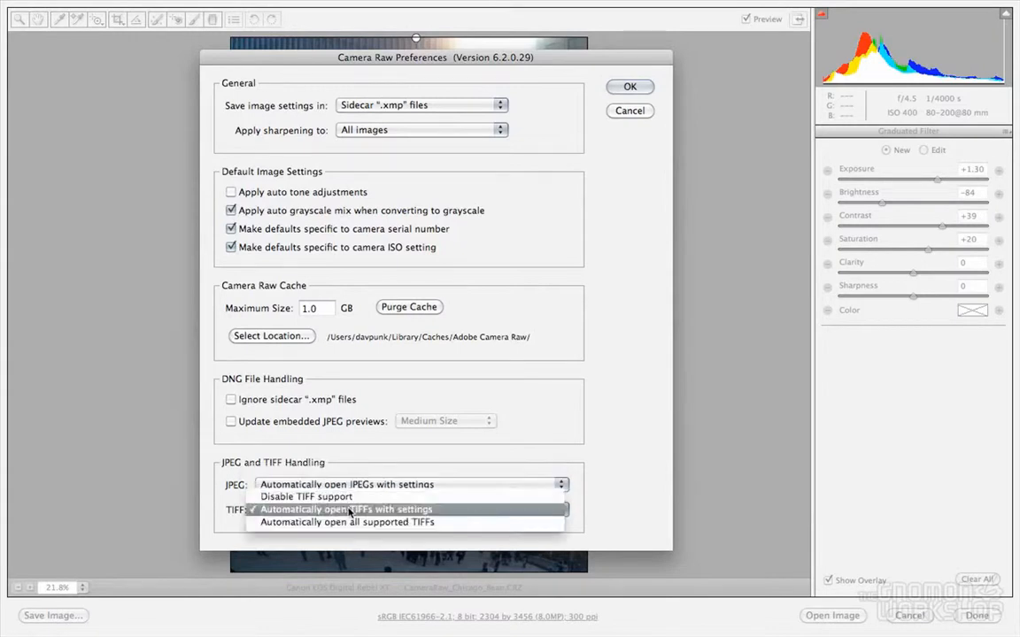
pyautogui.click(350, 510)
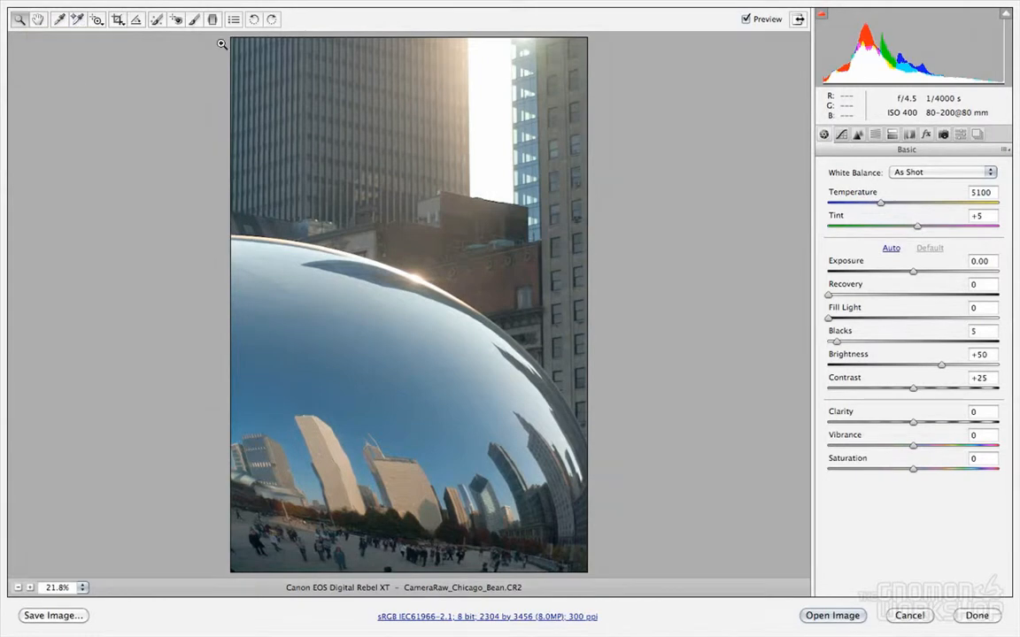
# - Sample white balance at several spots on the bean, ending near its sunlit upper rim at temperature 4650 and tint +19
pyautogui.click(62, 20)
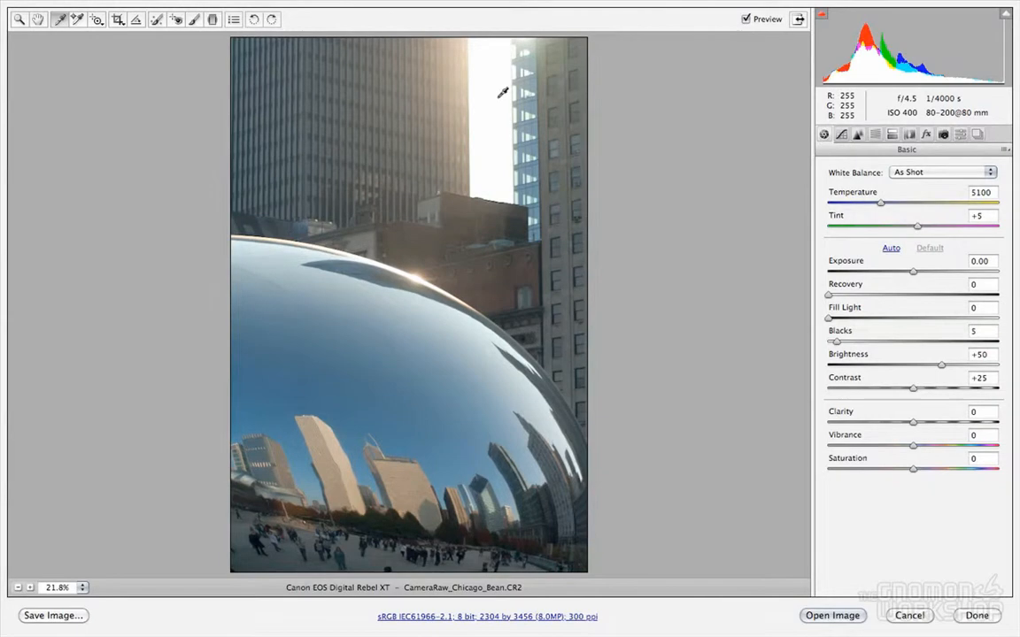
pyautogui.click(320, 243)
pyautogui.click(321, 248)
pyautogui.click(327, 249)
pyautogui.click(327, 259)
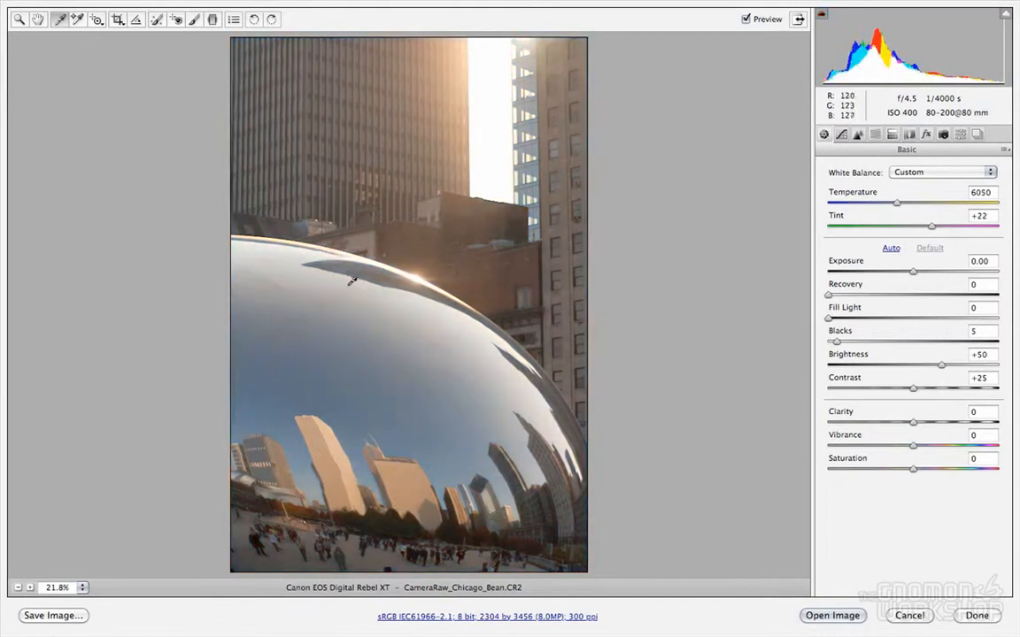
pyautogui.click(354, 281)
pyautogui.click(472, 315)
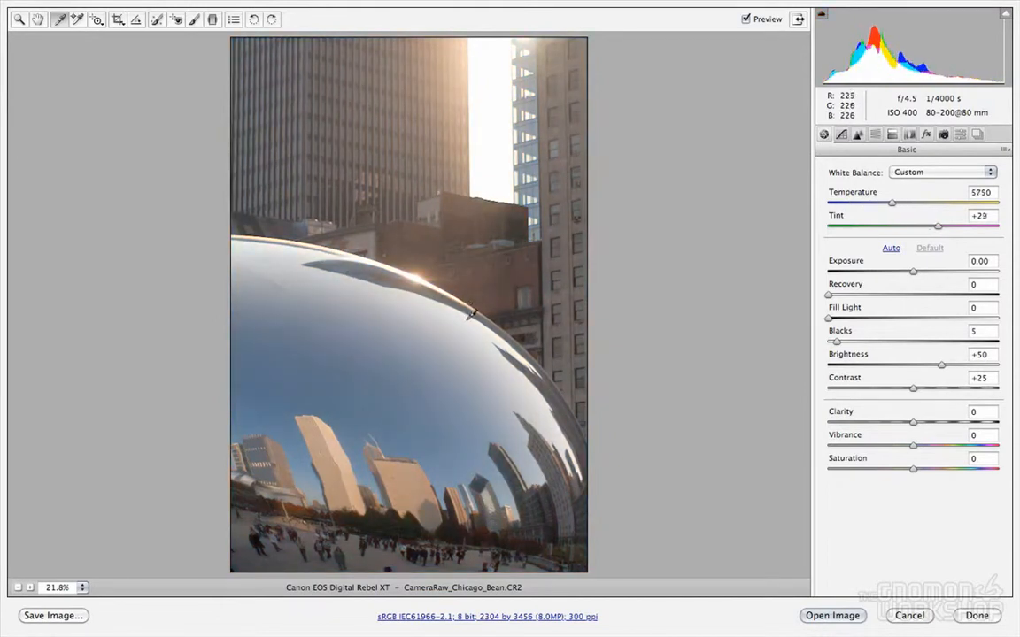
pyautogui.click(410, 268)
# - Place five color samplers across the tall dark building's facade and clear them all
pyautogui.click(77, 20)
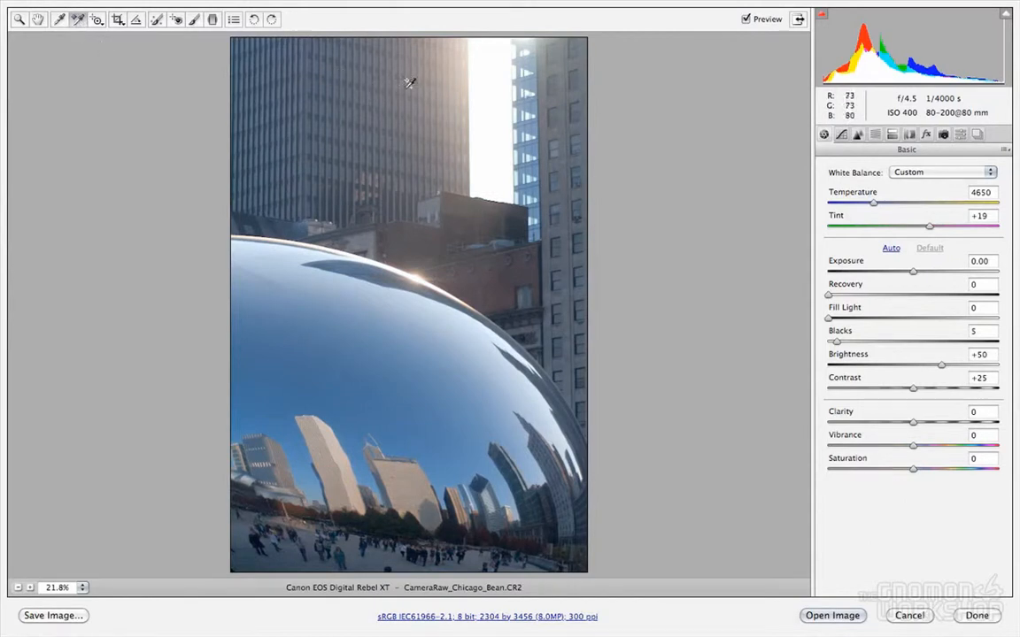
pyautogui.click(432, 85)
pyautogui.click(367, 136)
pyautogui.click(309, 164)
pyautogui.click(390, 193)
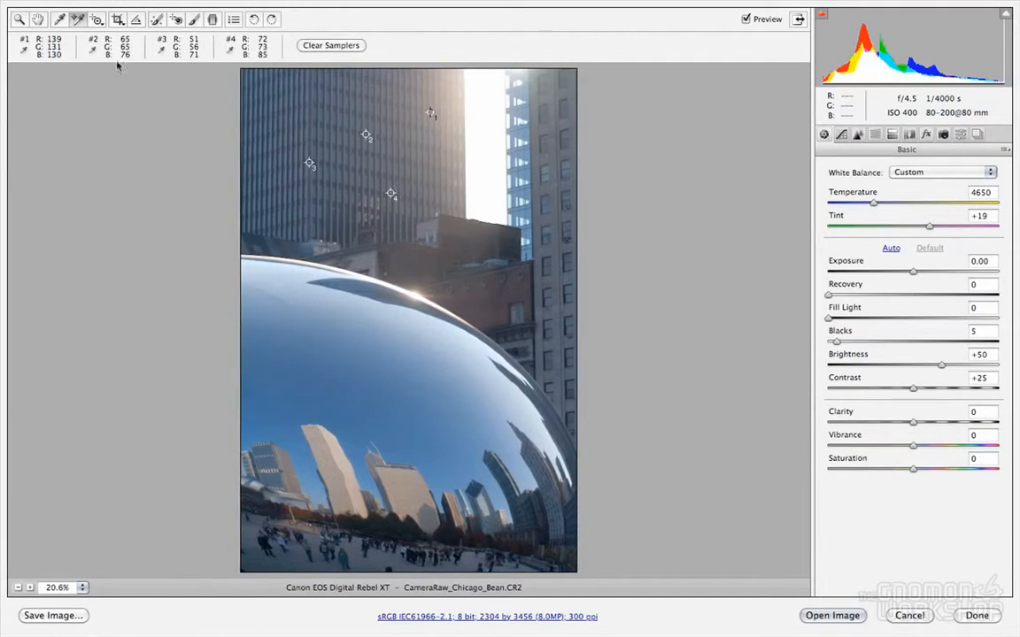
pyautogui.click(432, 193)
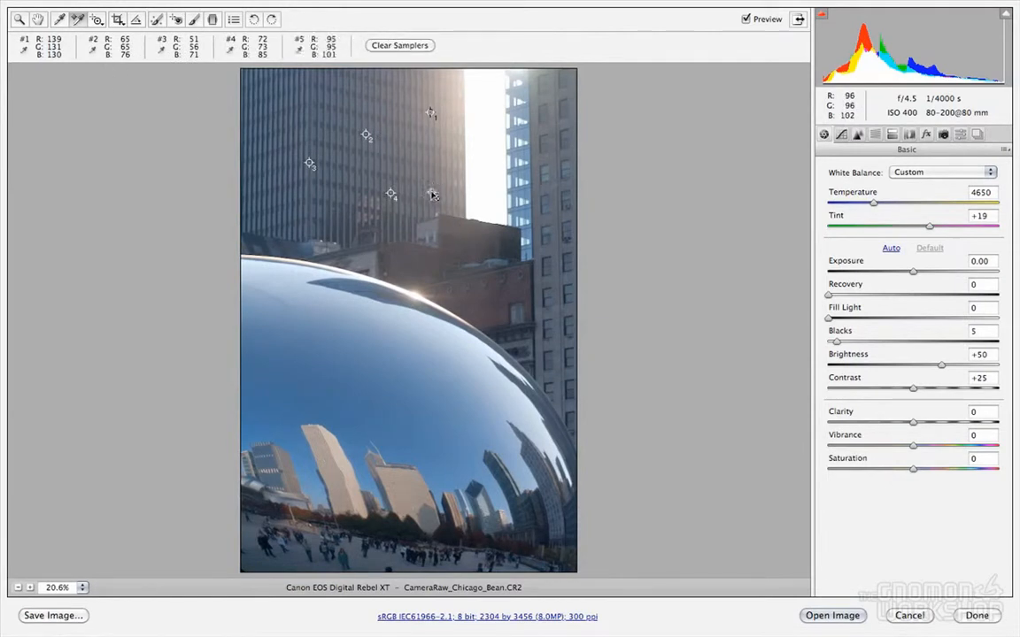
pyautogui.click(399, 45)
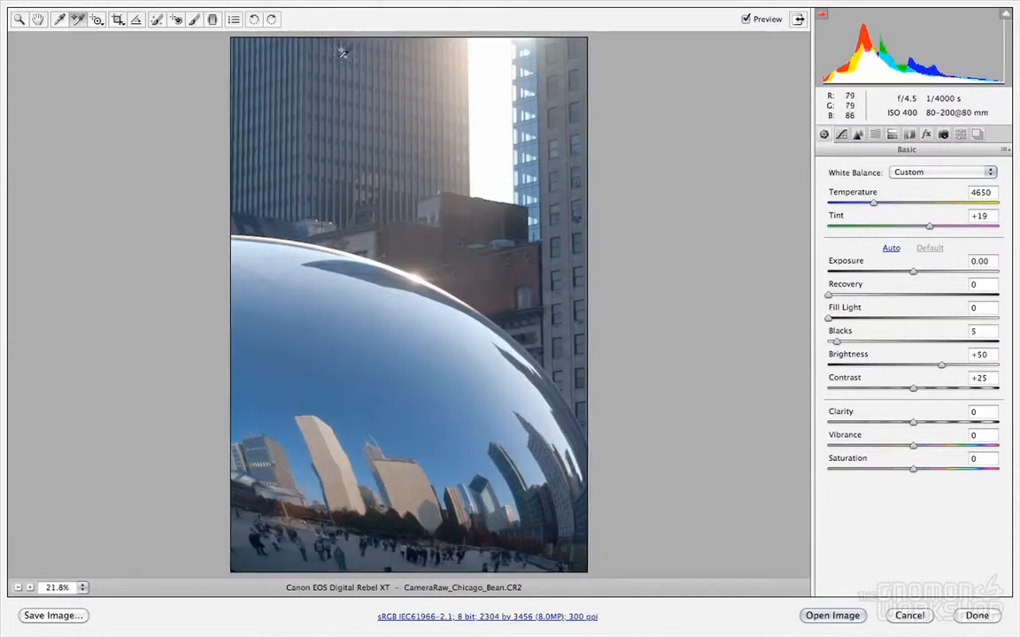
# - Look through the Targeted Adjustment tool's Hue, Saturation, Luminance and Parametric Curve modes and their matching settings
pyautogui.click(95, 19)
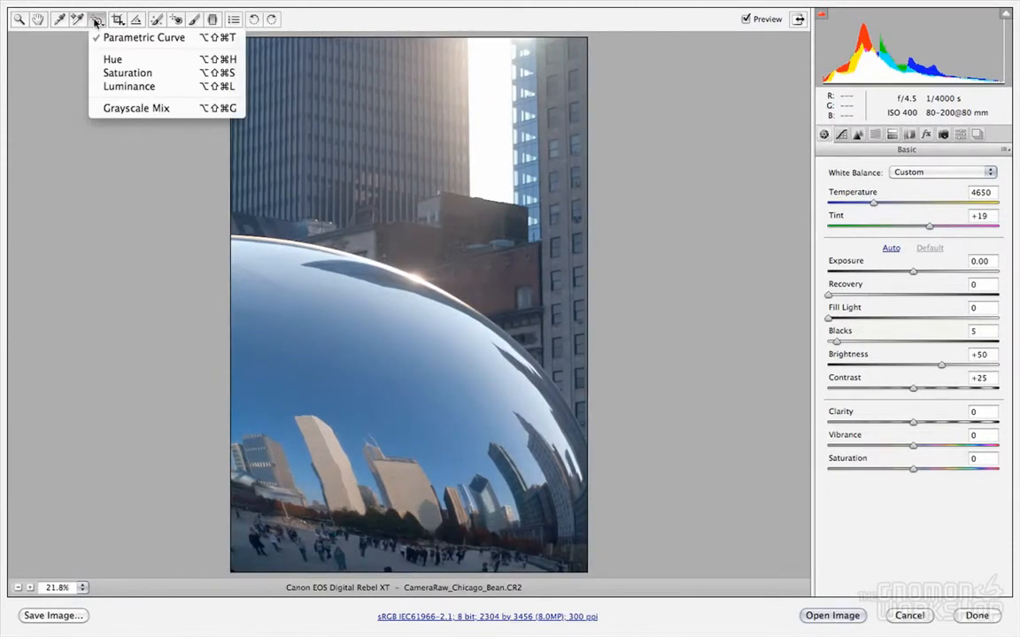
pyautogui.click(119, 60)
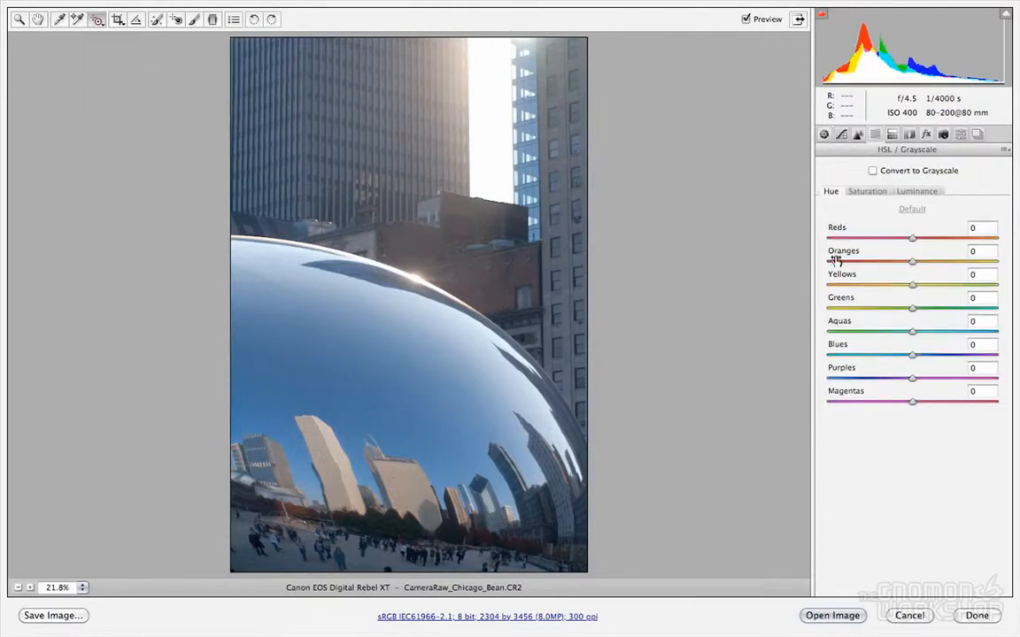
pyautogui.click(96, 21)
pyautogui.click(102, 71)
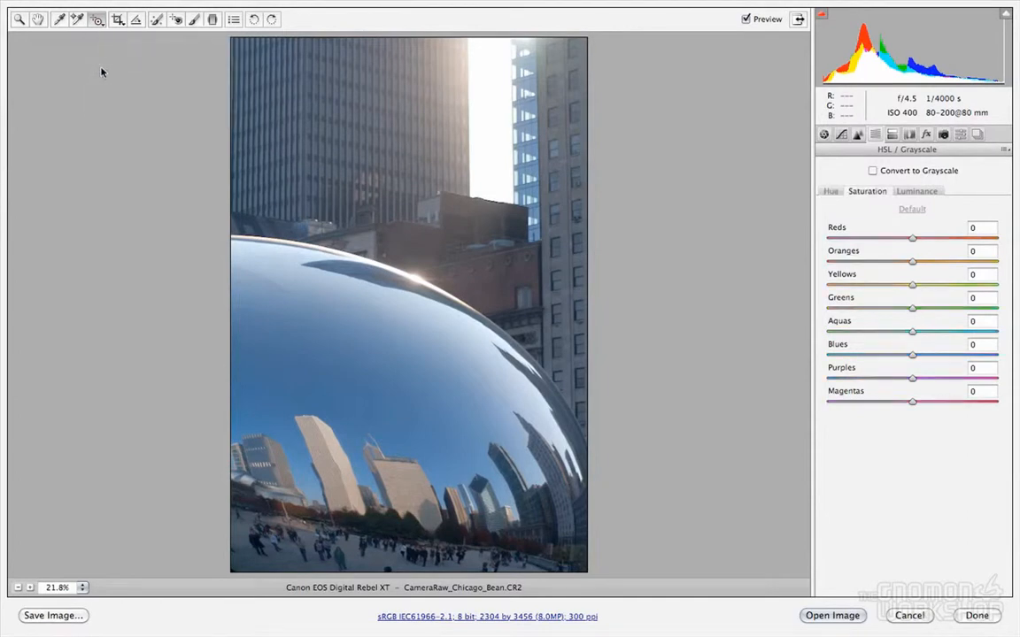
pyautogui.click(97, 22)
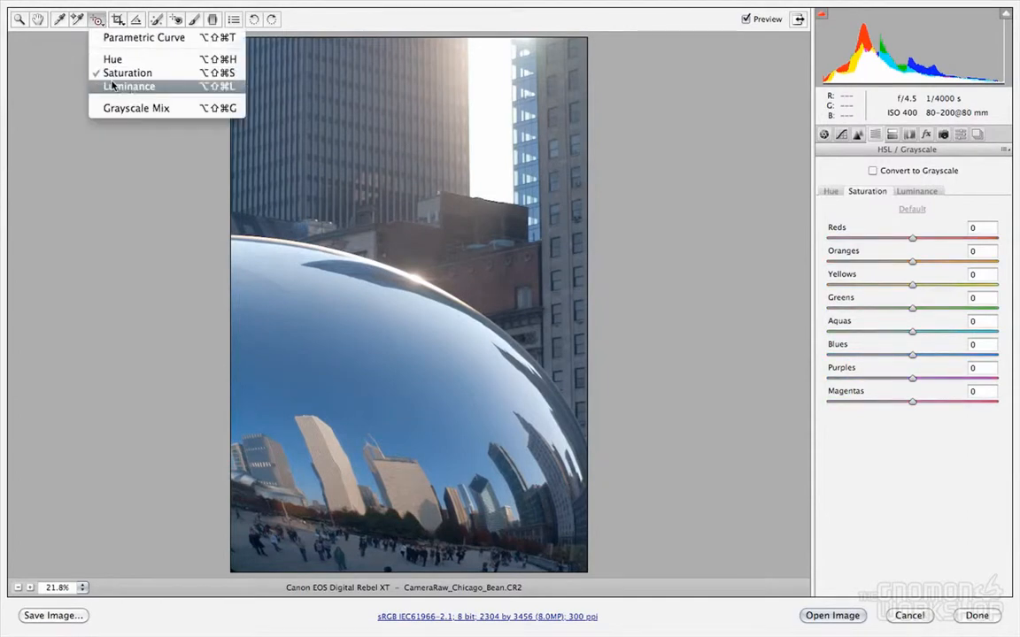
pyautogui.click(102, 85)
pyautogui.click(97, 21)
pyautogui.click(95, 33)
# - Straighten the photo along the brick building's sloping roofline, apply the rotated crop and undo it
pyautogui.click(117, 19)
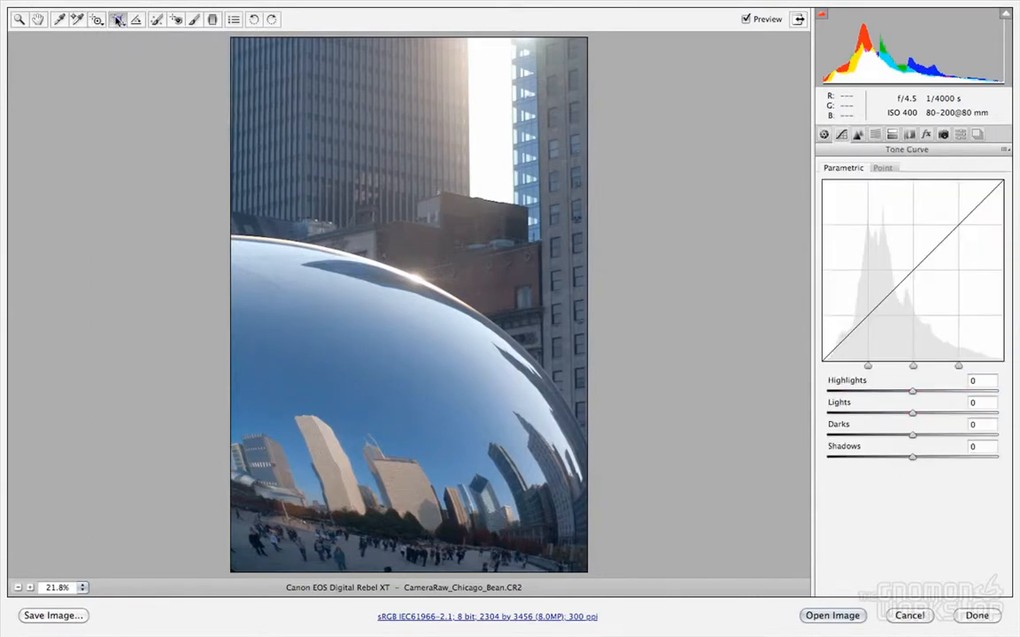
pyautogui.click(136, 21)
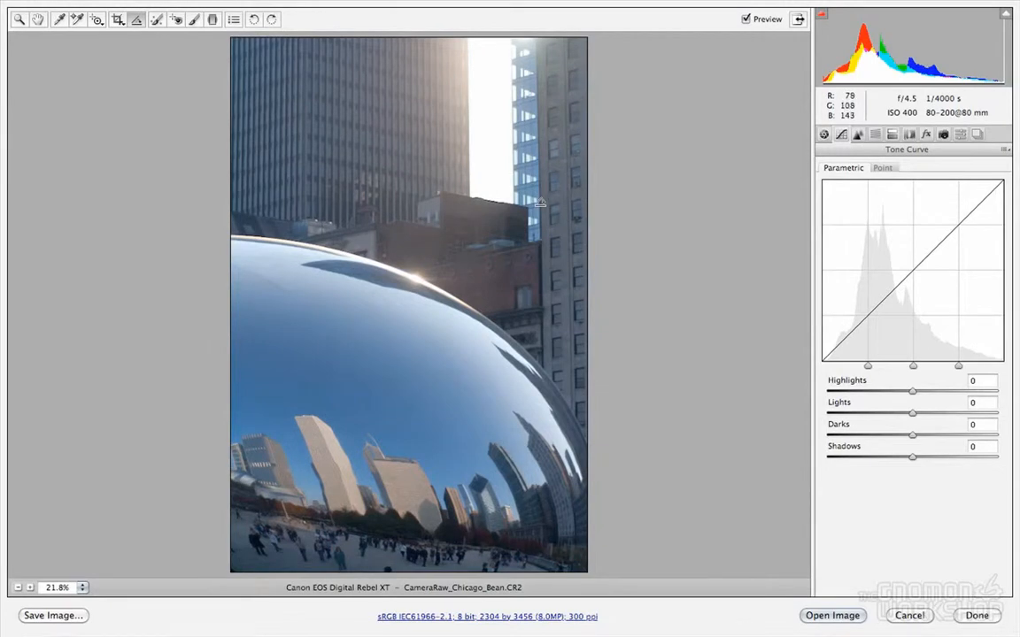
pyautogui.moveTo(440, 192); pyautogui.dragTo(532, 206)
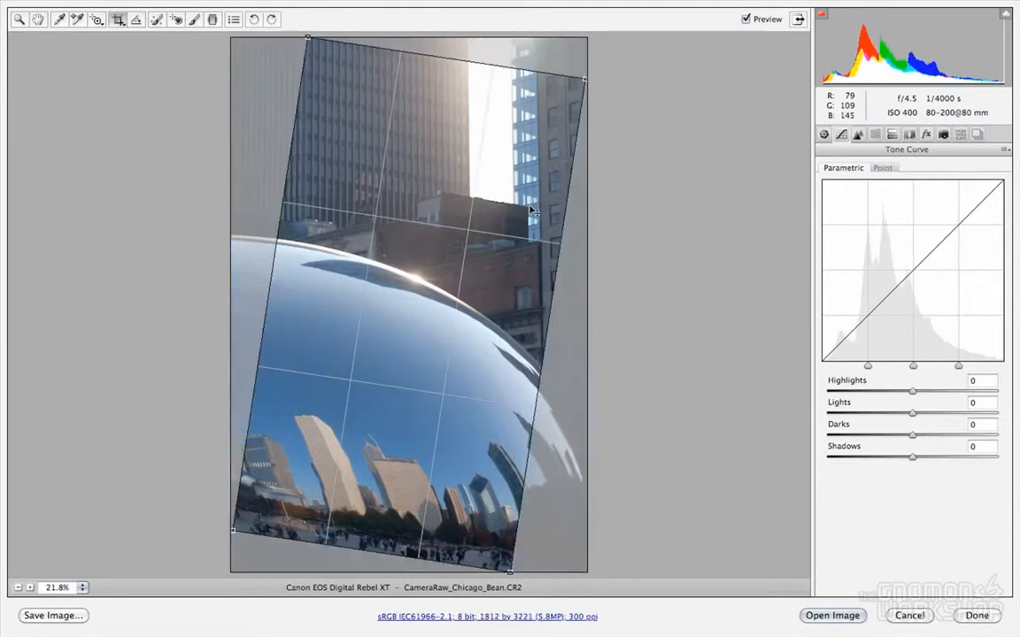
pyautogui.press('z')
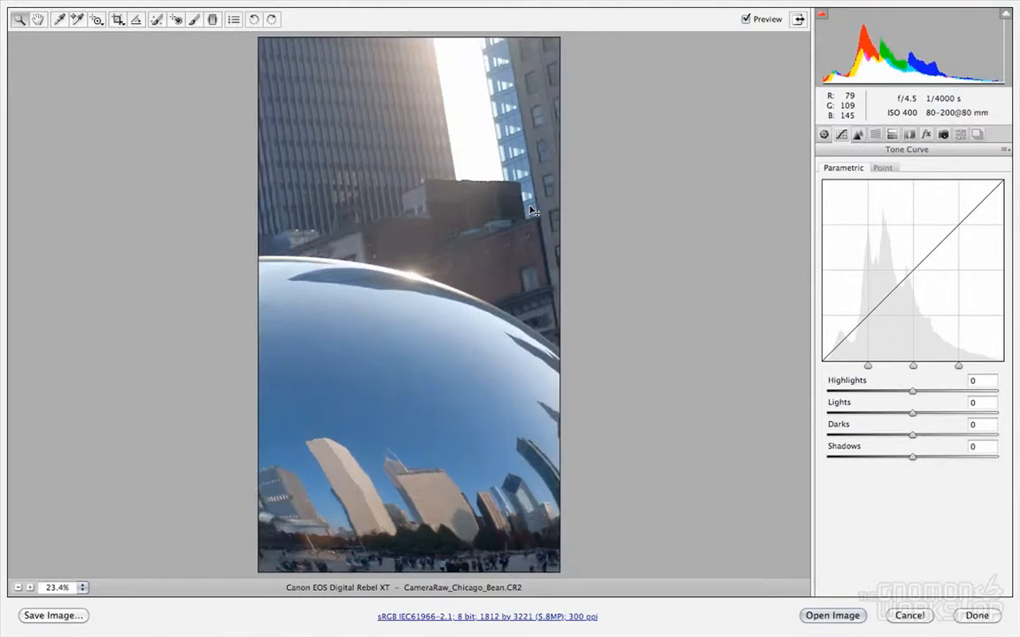
pyautogui.press('super+z')
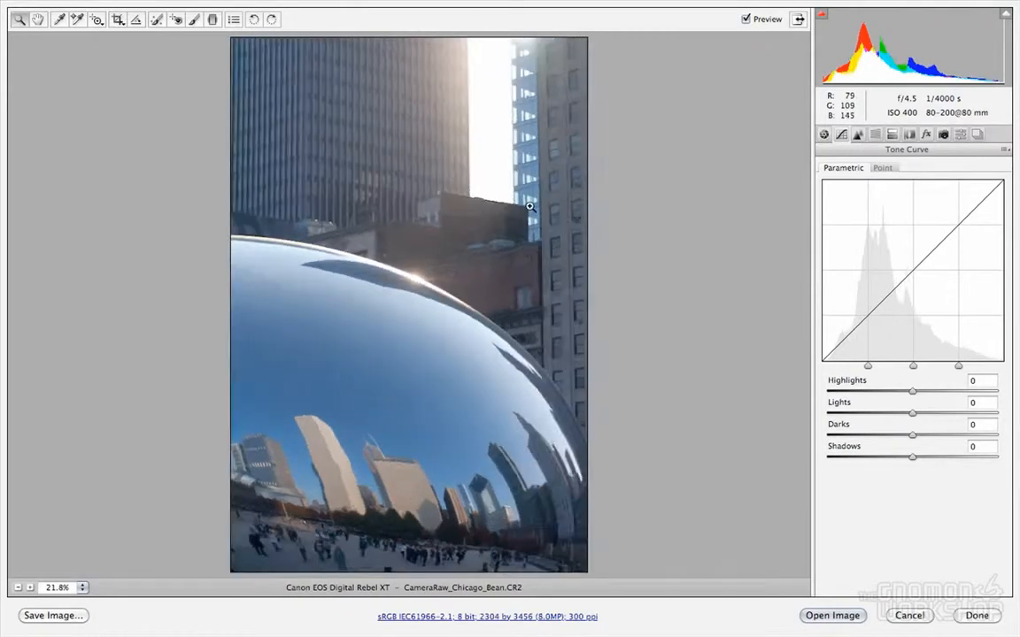
# - Heal a patch on the bean's upper surface with a radius 29 spot, adjust its placement, and view the Red Eye Removal settings
pyautogui.click(157, 20)
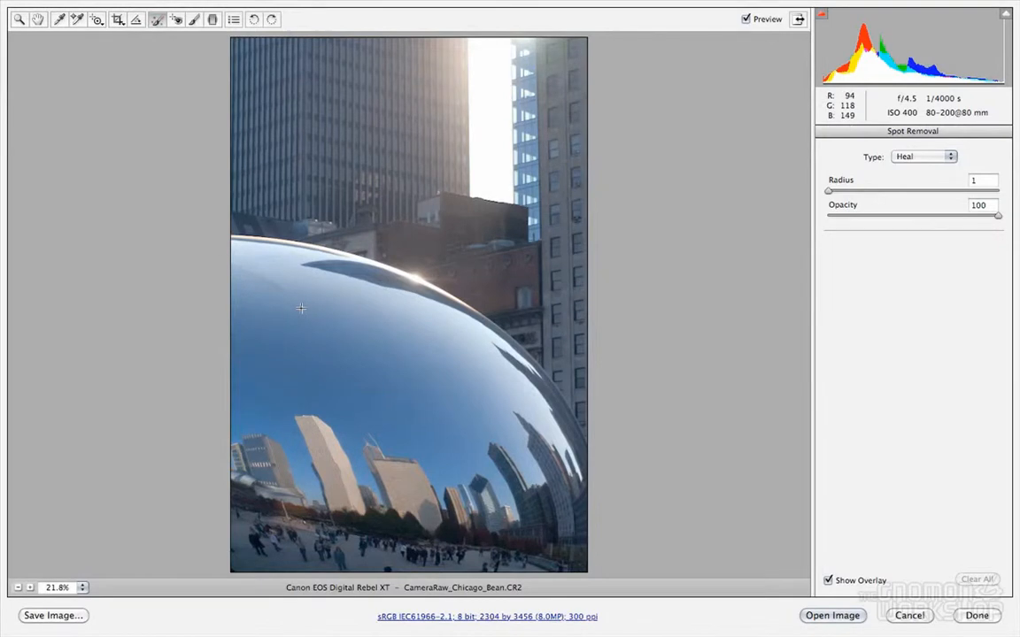
pyautogui.moveTo(272, 331); pyautogui.dragTo(278, 295)
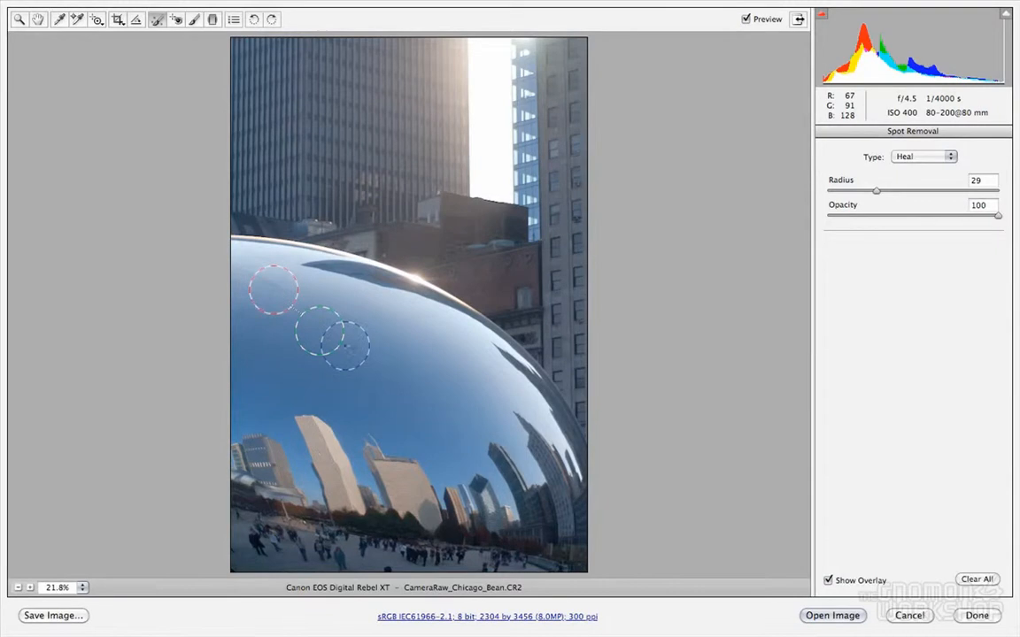
pyautogui.moveTo(325, 336)
pyautogui.mouseDown()
pyautogui.moveTo(341, 312)
pyautogui.moveTo(351, 321)
pyautogui.moveTo(329, 315)
pyautogui.moveTo(337, 322)
pyautogui.mouseUp()
pyautogui.click(176, 19)
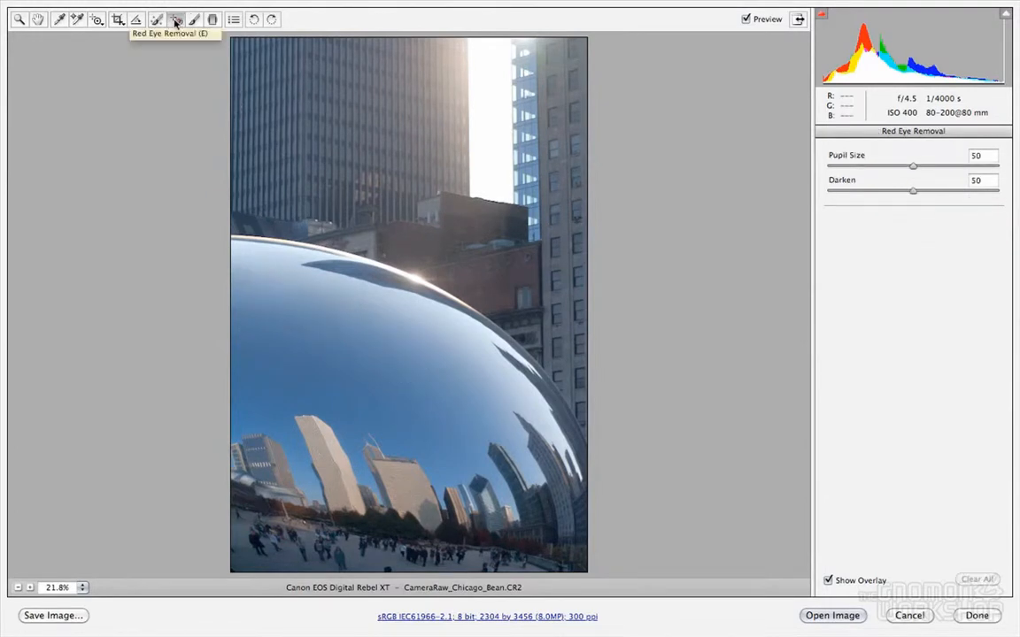
pyautogui.click(157, 20)
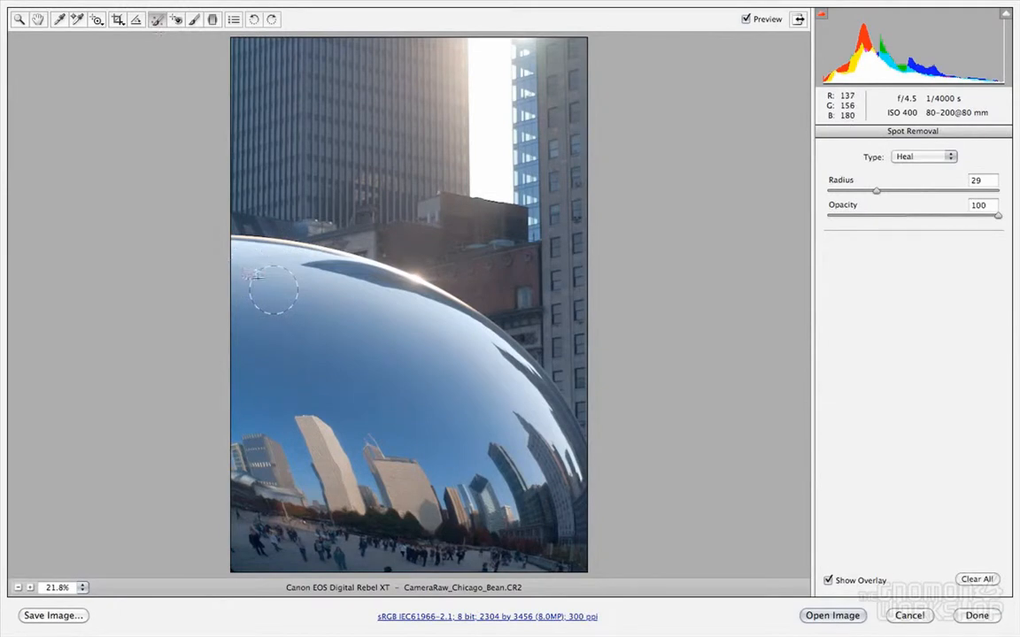
pyautogui.moveTo(263, 284)
pyautogui.mouseDown()
pyautogui.moveTo(278, 302)
pyautogui.moveTo(303, 282)
pyautogui.moveTo(329, 284)
pyautogui.moveTo(326, 275)
pyautogui.moveTo(375, 228)
pyautogui.moveTo(370, 253)
pyautogui.moveTo(301, 274)
pyautogui.moveTo(241, 311)
pyautogui.moveTo(298, 305)
pyautogui.mouseUp()
pyautogui.click(176, 20)
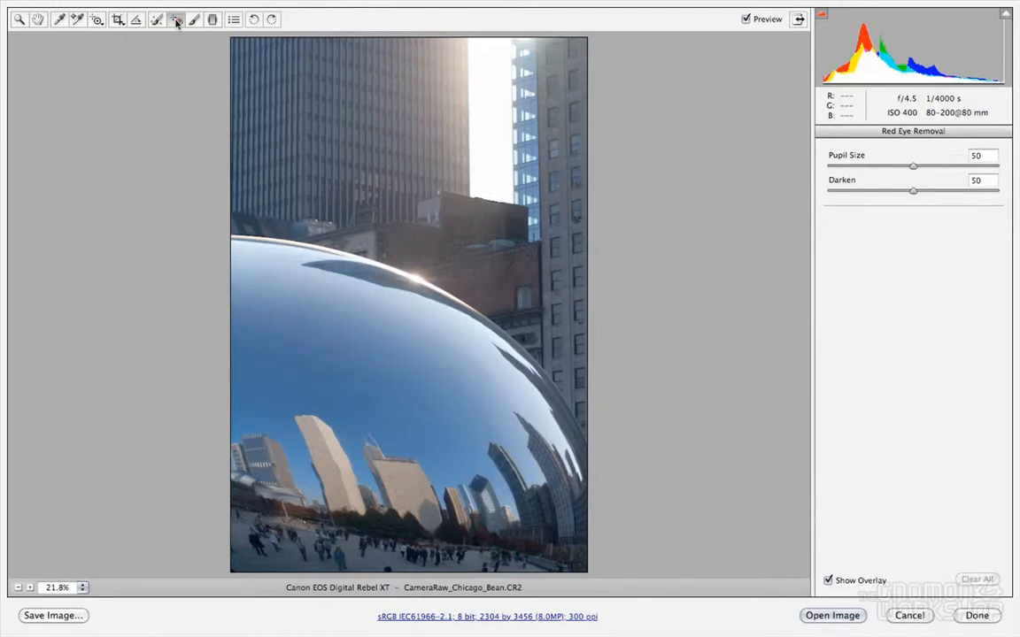
# - Paint an Adjustment Brush spot over the sun glint on the bean's rim and set its exposure to +1.20
pyautogui.click(194, 19)
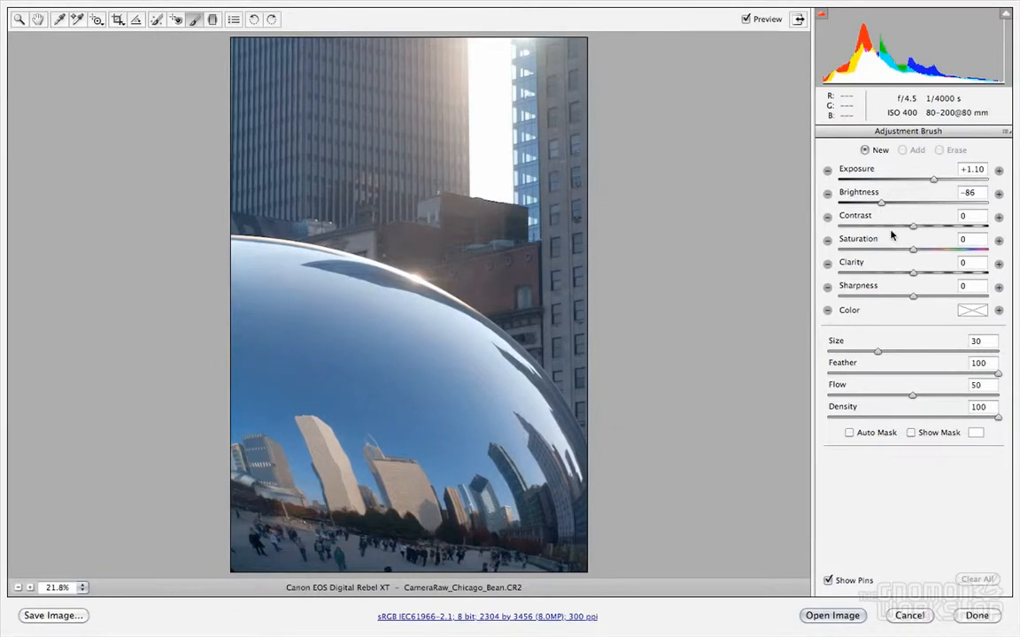
pyautogui.click(934, 182)
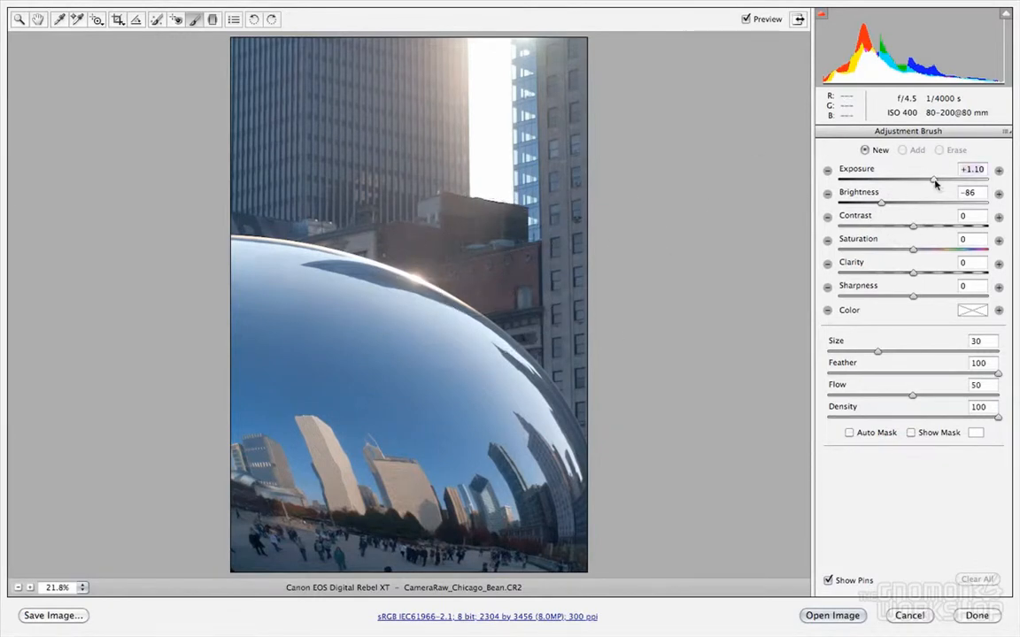
pyautogui.click(417, 279)
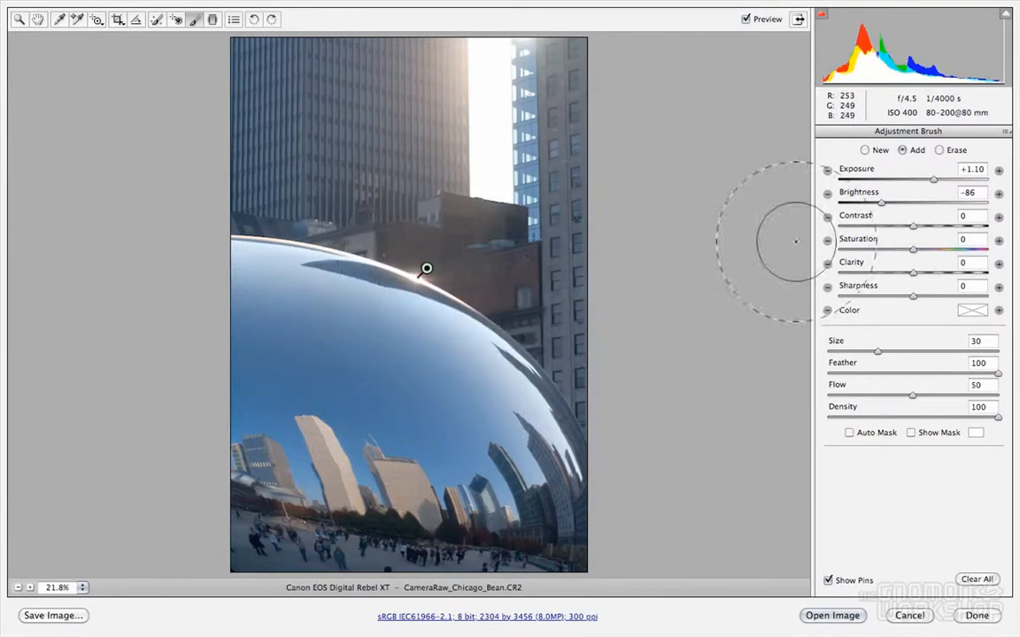
pyautogui.moveTo(934, 180); pyautogui.dragTo(938, 180)
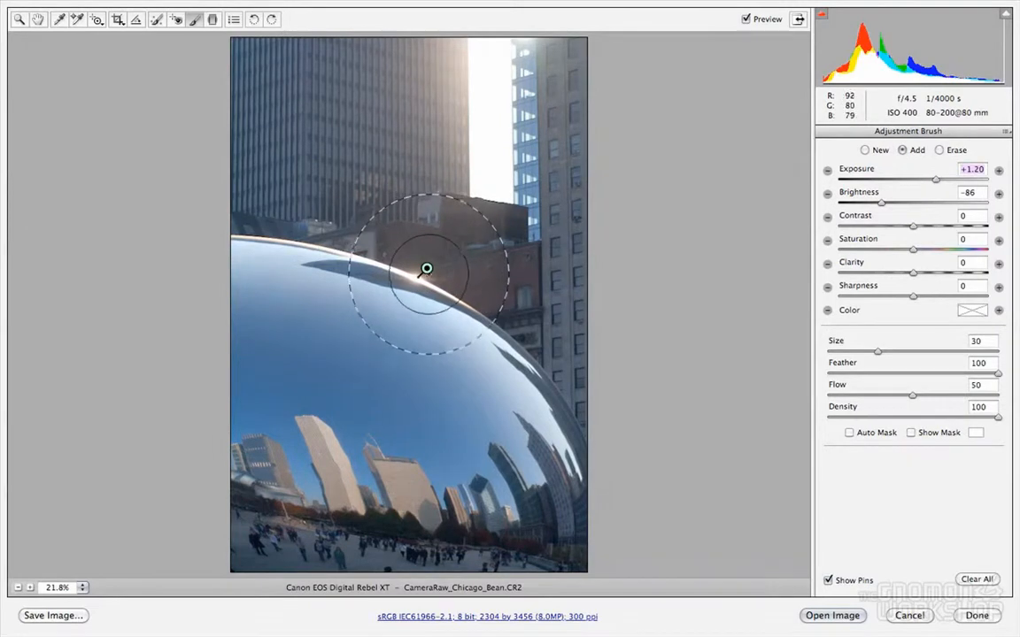
pyautogui.moveTo(427, 268)
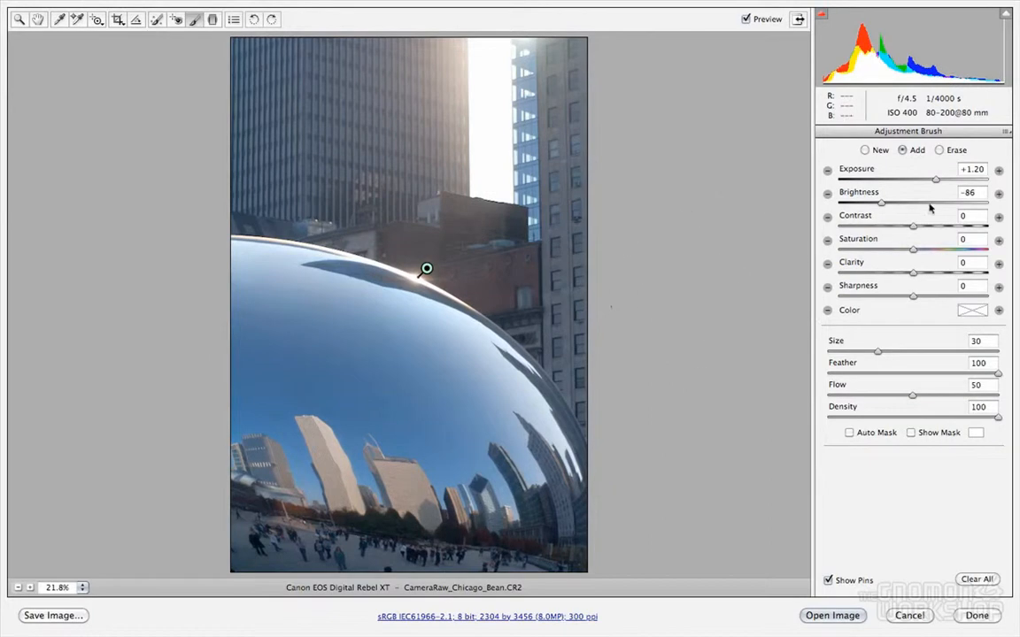
# - Set the brushed glint adjustment to exposure +1.55, brightness -50 and saturation +20
pyautogui.moveTo(887, 202); pyautogui.dragTo(894, 205)
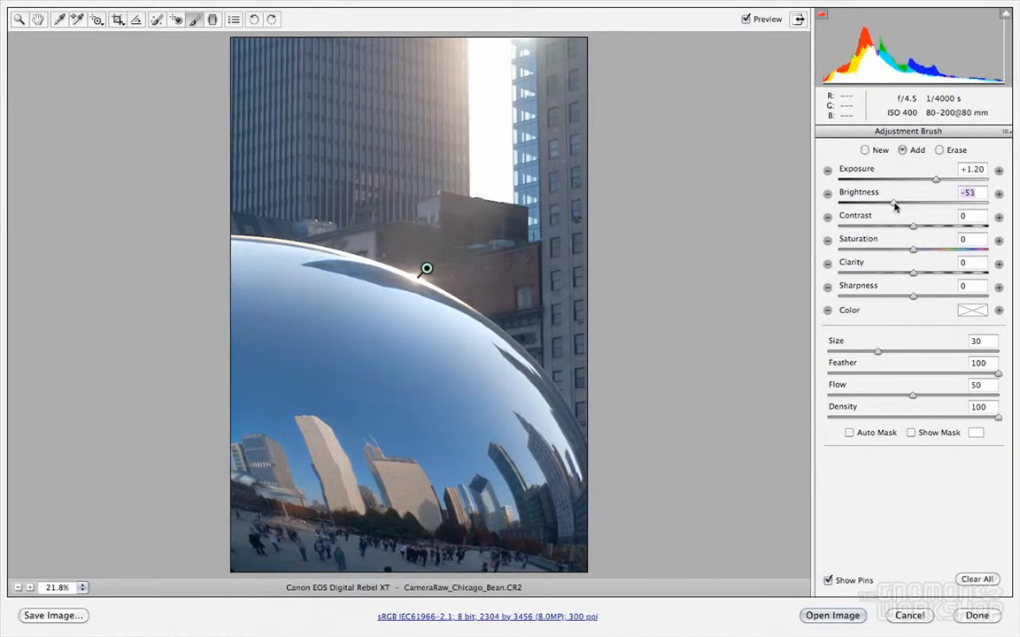
pyautogui.moveTo(913, 249); pyautogui.dragTo(927, 252)
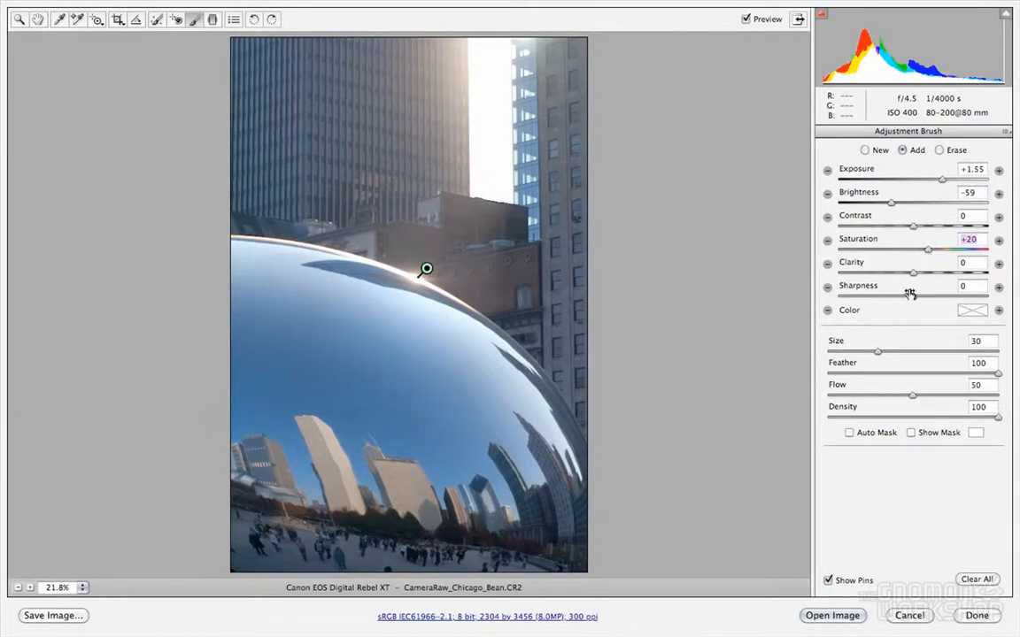
pyautogui.click(895, 205)
pyautogui.moveTo(892, 205); pyautogui.dragTo(894, 206)
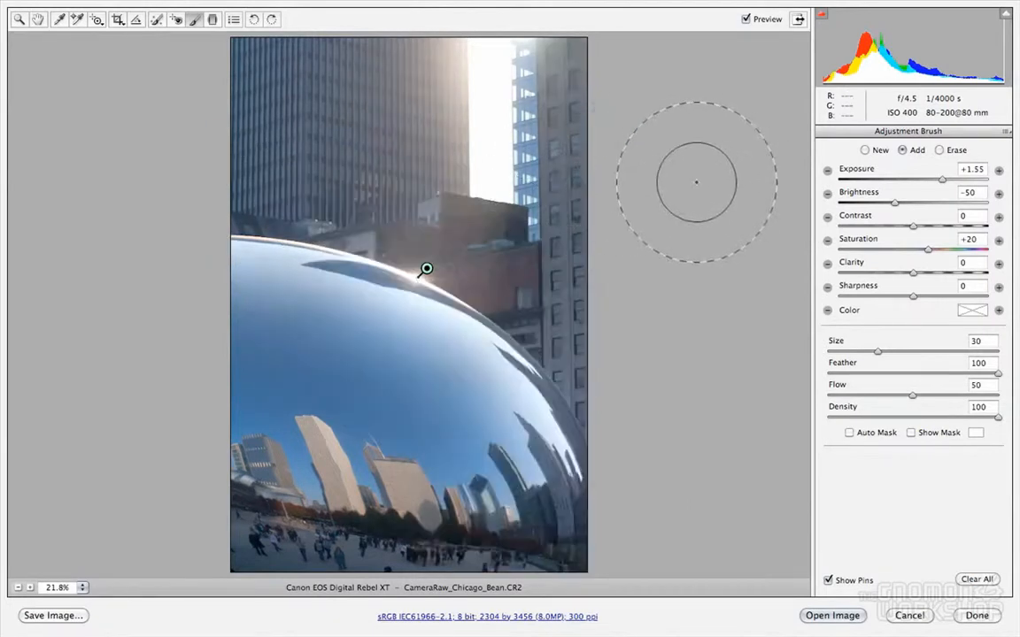
# - Apply a graduated filter from the photo's top edge down over the towers with exposure +1.30, brightness -84 and contrast +39
pyautogui.click(213, 18)
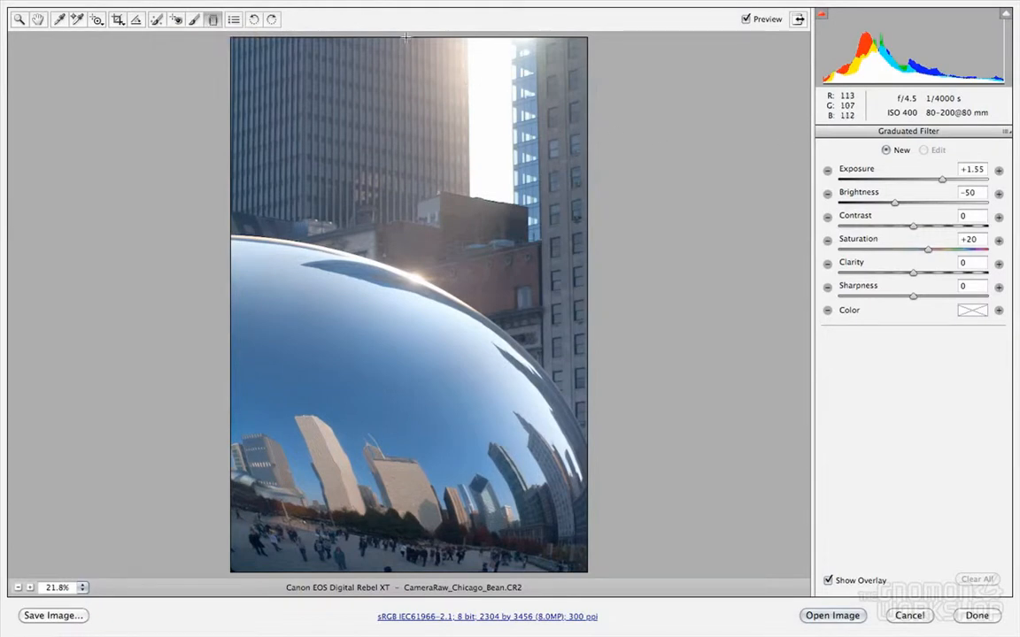
pyautogui.moveTo(416, 38); pyautogui.dragTo(413, 81)
pyautogui.moveTo(418, 94); pyautogui.dragTo(417, 139)
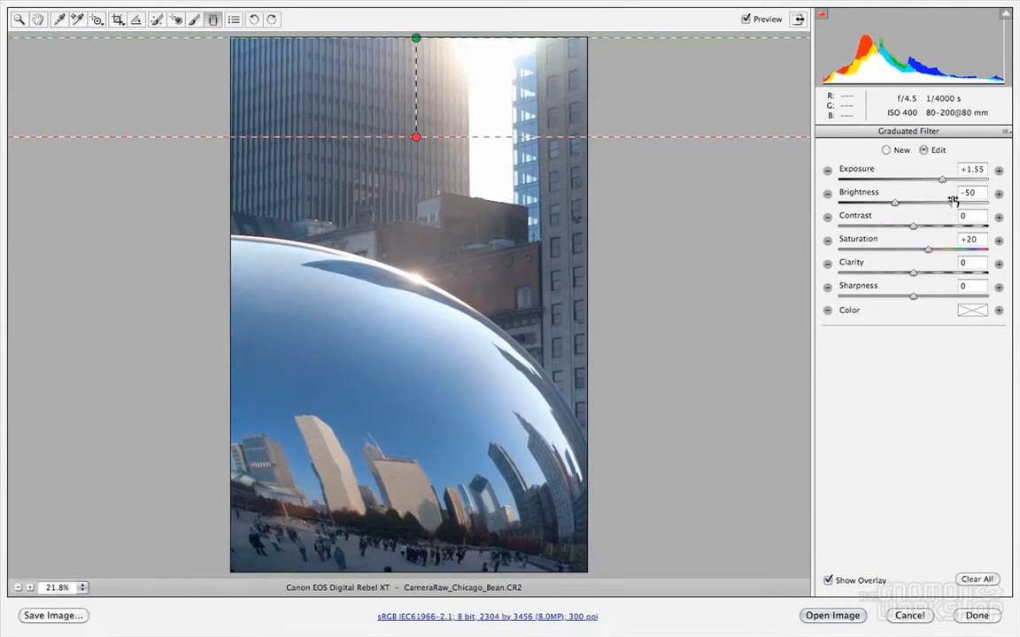
pyautogui.moveTo(942, 181)
pyautogui.mouseDown()
pyautogui.moveTo(924, 182)
pyautogui.moveTo(935, 183)
pyautogui.mouseUp()
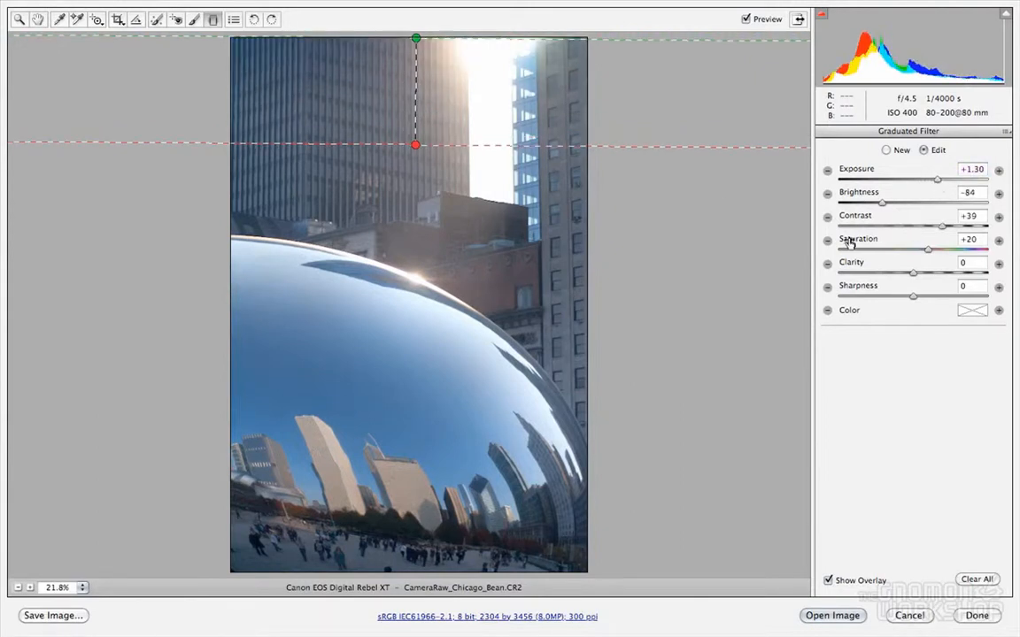
# - Finish with the graduated filter and bring up the Basic adjustments for the photo
pyautogui.click(215, 20)
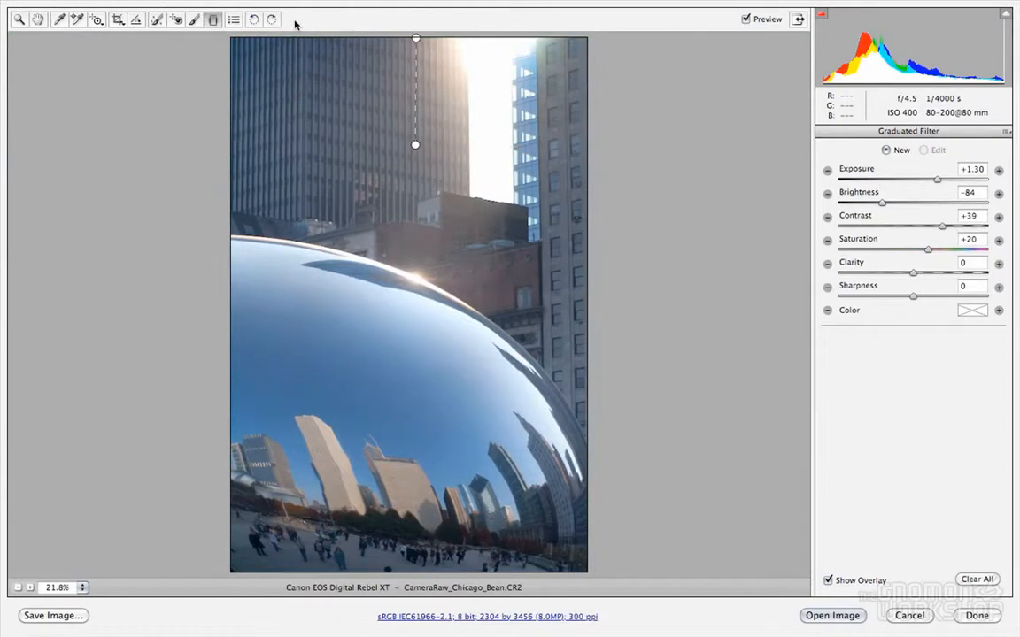
pyautogui.press('t')
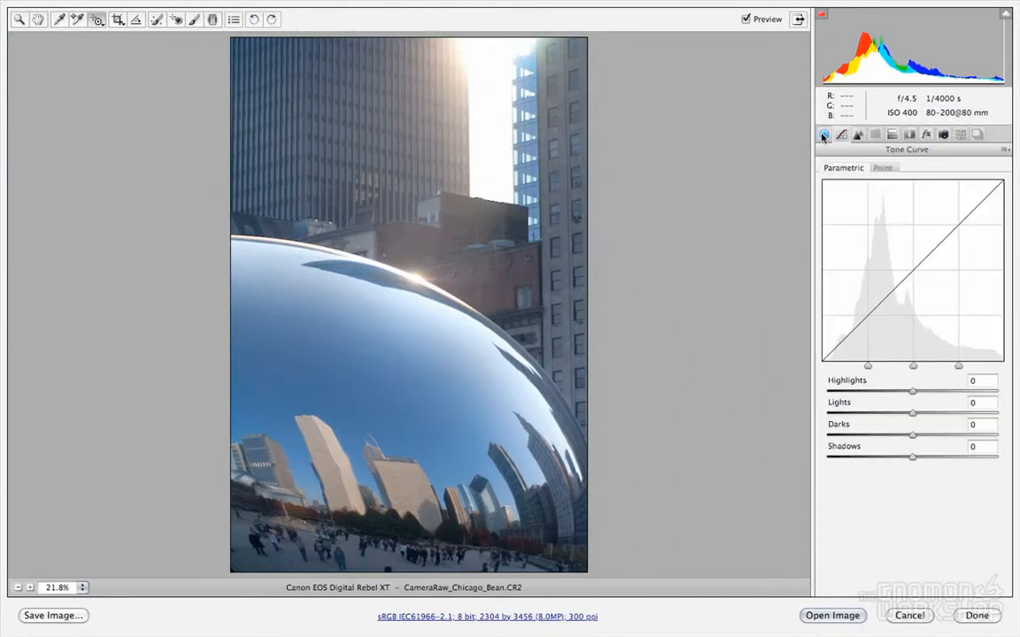
pyautogui.click(823, 136)
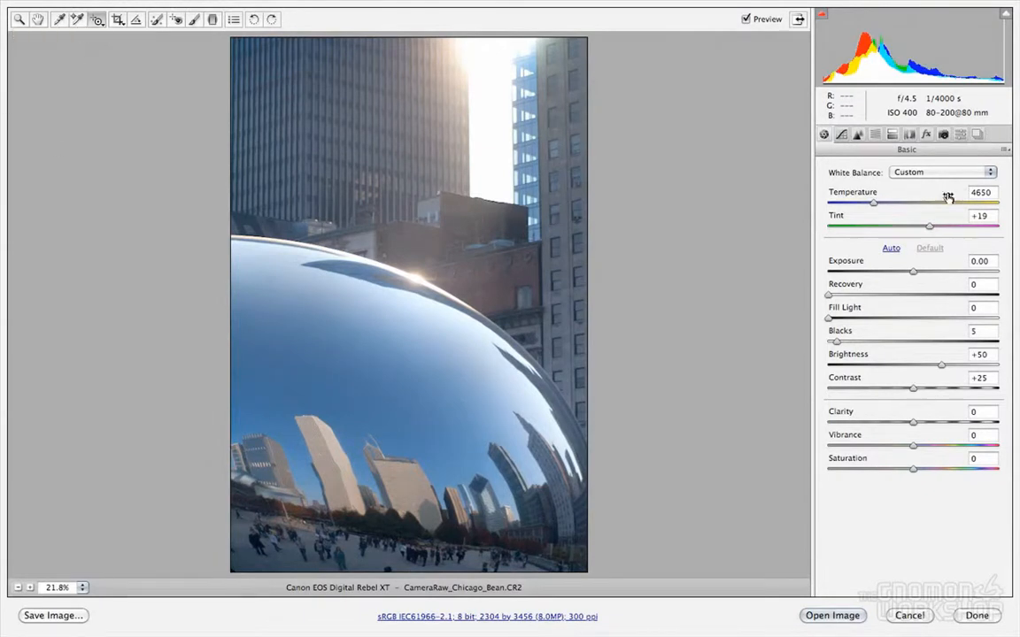
# - Try the As Shot and Auto white balance presets on the photo and return to Custom
pyautogui.click(923, 175)
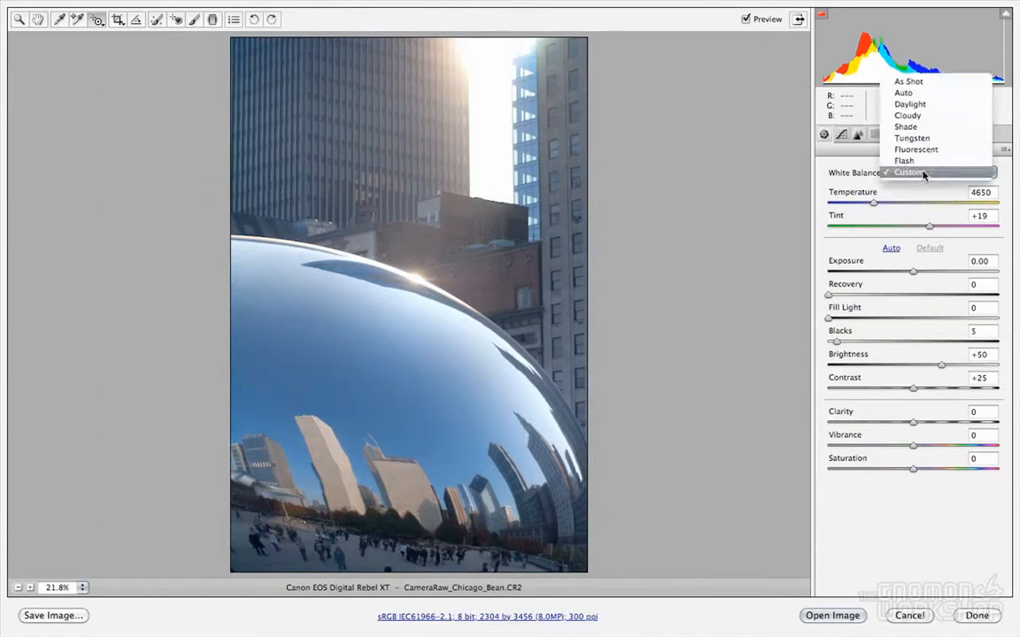
pyautogui.click(909, 81)
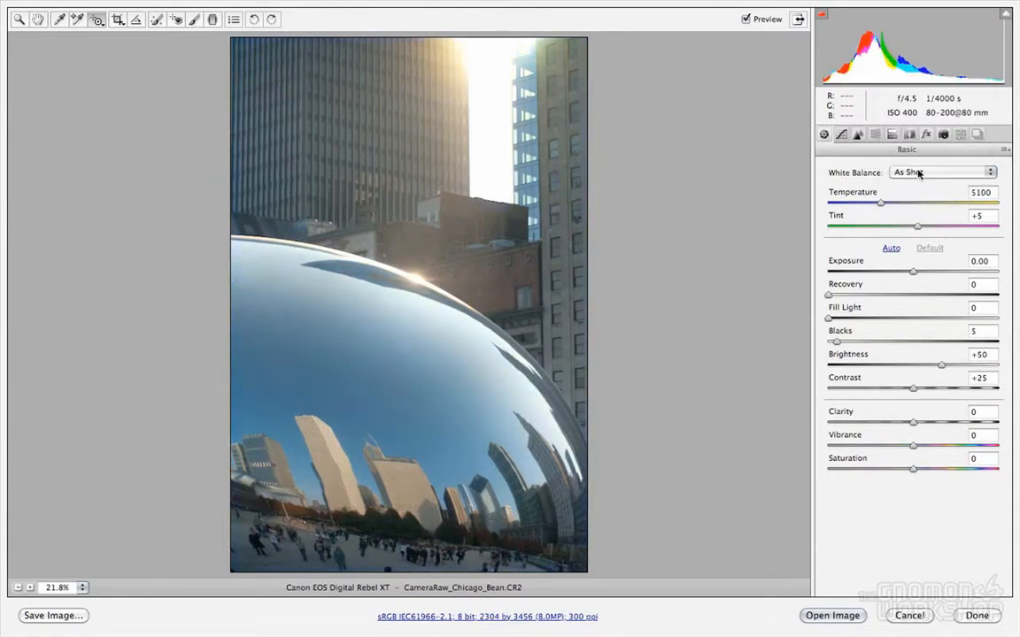
pyautogui.click(919, 174)
pyautogui.click(912, 183)
pyautogui.click(919, 175)
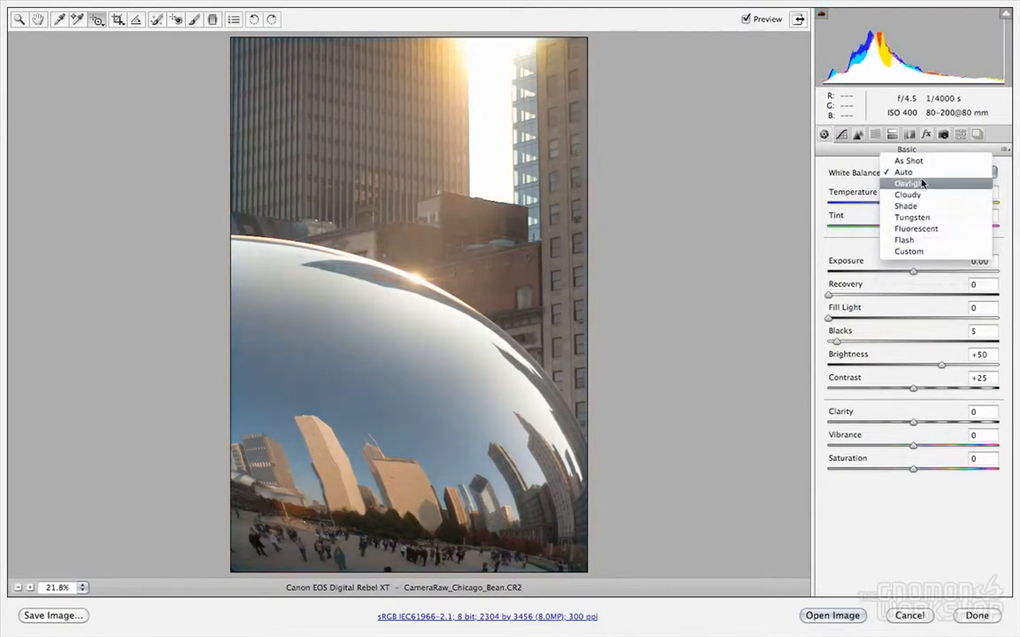
pyautogui.click(956, 217)
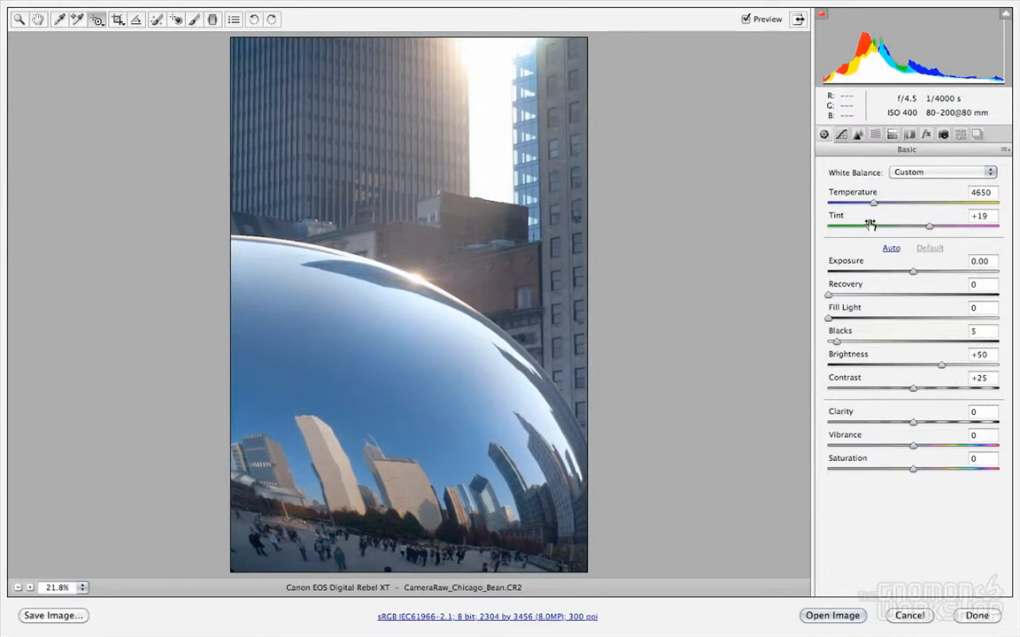
# - Set the Basic adjustments to temperature 5900, exposure -0.25, recovery 27, blacks 8 and vibrance about +15
pyautogui.moveTo(875, 203)
pyautogui.mouseDown()
pyautogui.moveTo(926, 204)
pyautogui.moveTo(895, 206)
pyautogui.mouseUp()
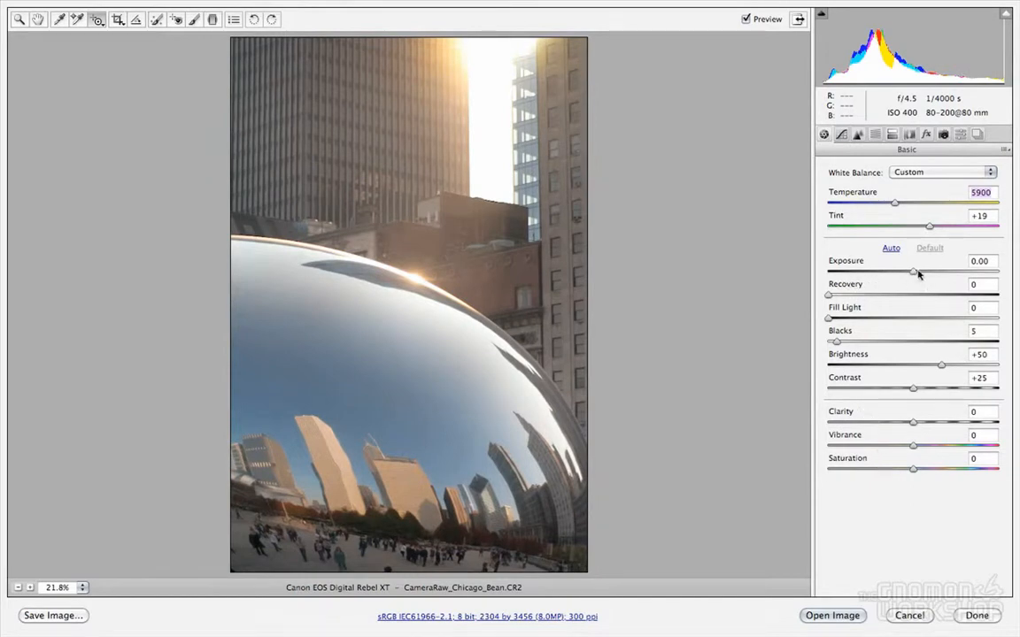
pyautogui.moveTo(915, 275); pyautogui.dragTo(907, 276)
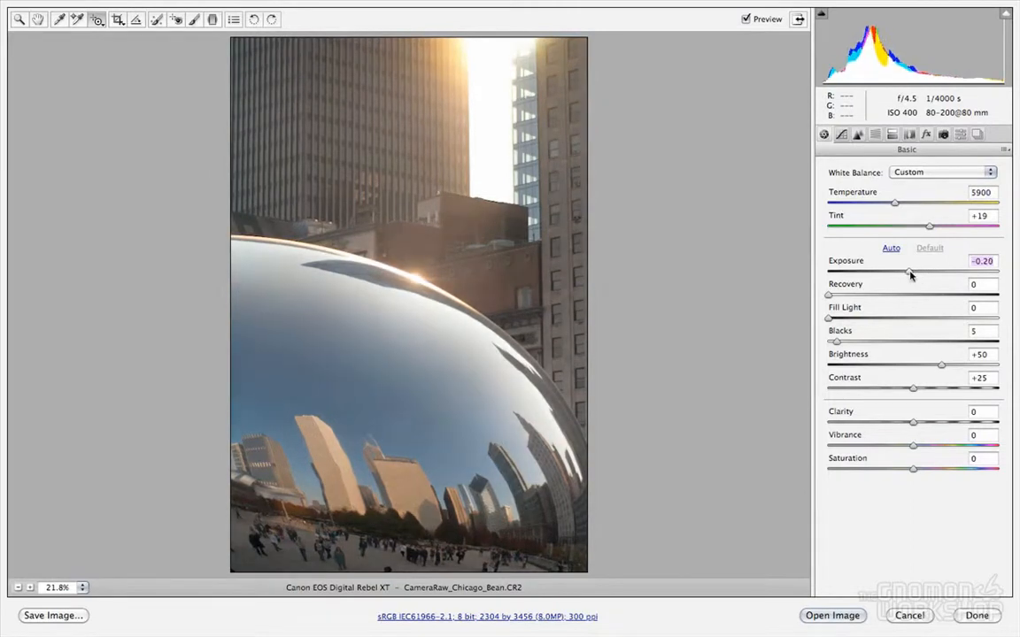
pyautogui.moveTo(829, 296); pyautogui.dragTo(880, 300)
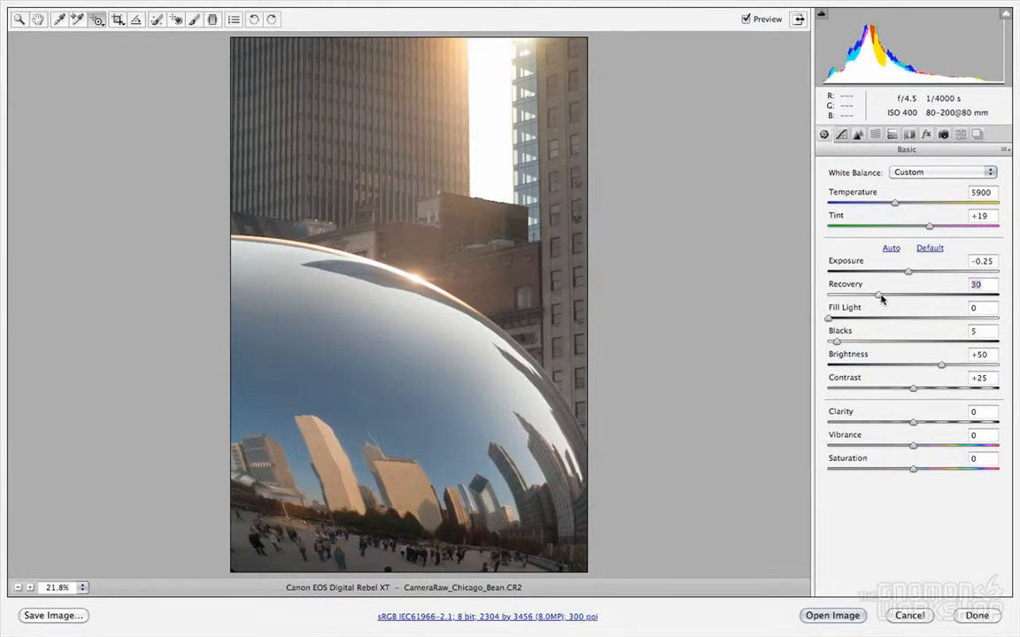
pyautogui.moveTo(879, 299); pyautogui.dragTo(877, 300)
pyautogui.moveTo(830, 318); pyautogui.dragTo(841, 347)
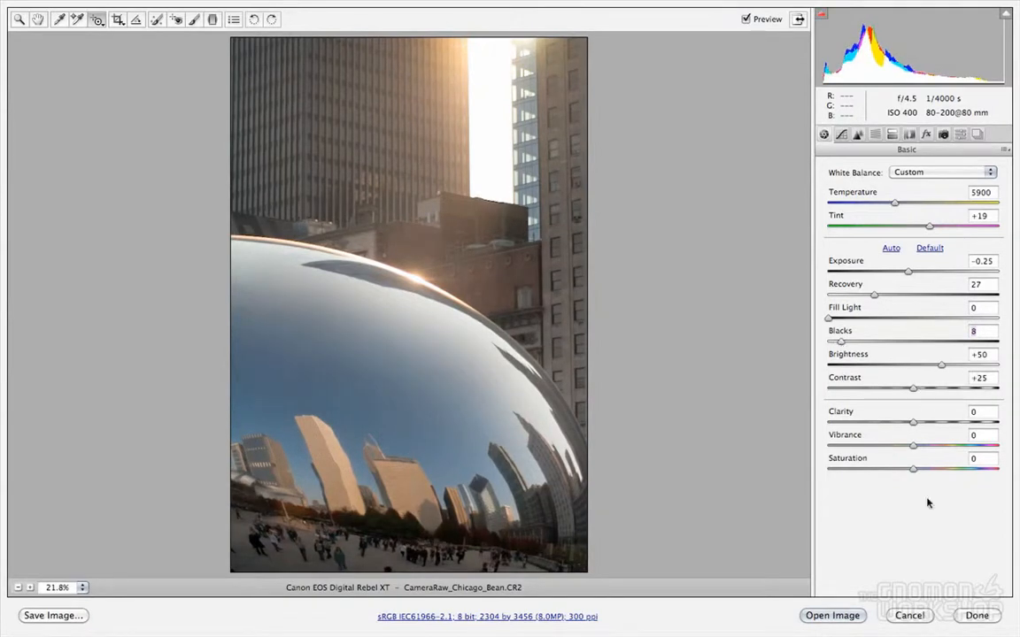
pyautogui.moveTo(912, 447); pyautogui.dragTo(926, 450)
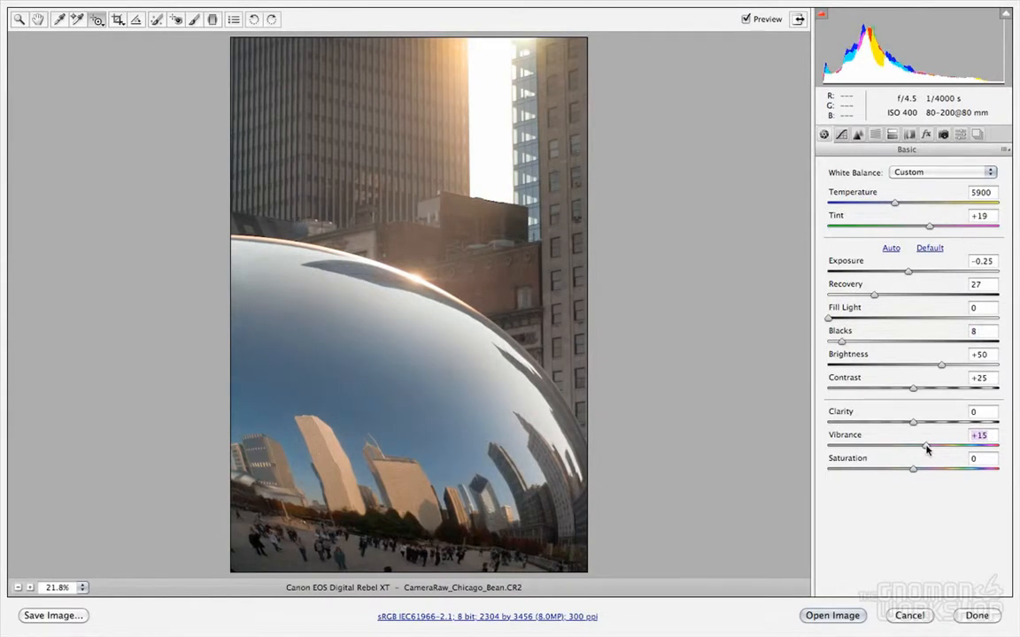
pyautogui.moveTo(927, 449); pyautogui.dragTo(916, 470)
# - Examine the parametric Tone Curve, its settings options, and the Detail controls for sharpening and noise reduction
pyautogui.click(841, 133)
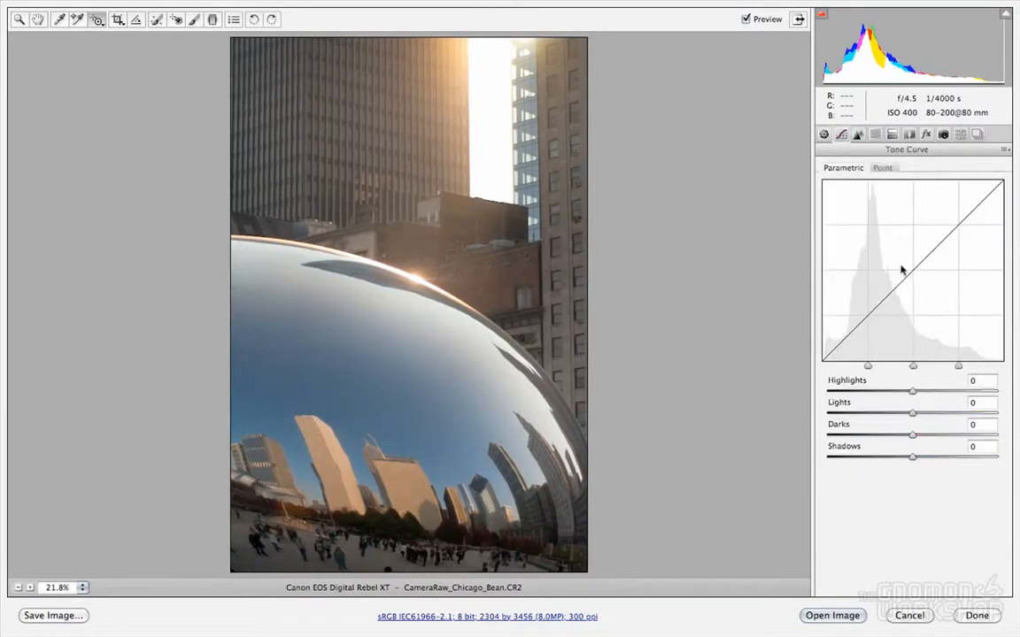
pyautogui.click(1004, 150)
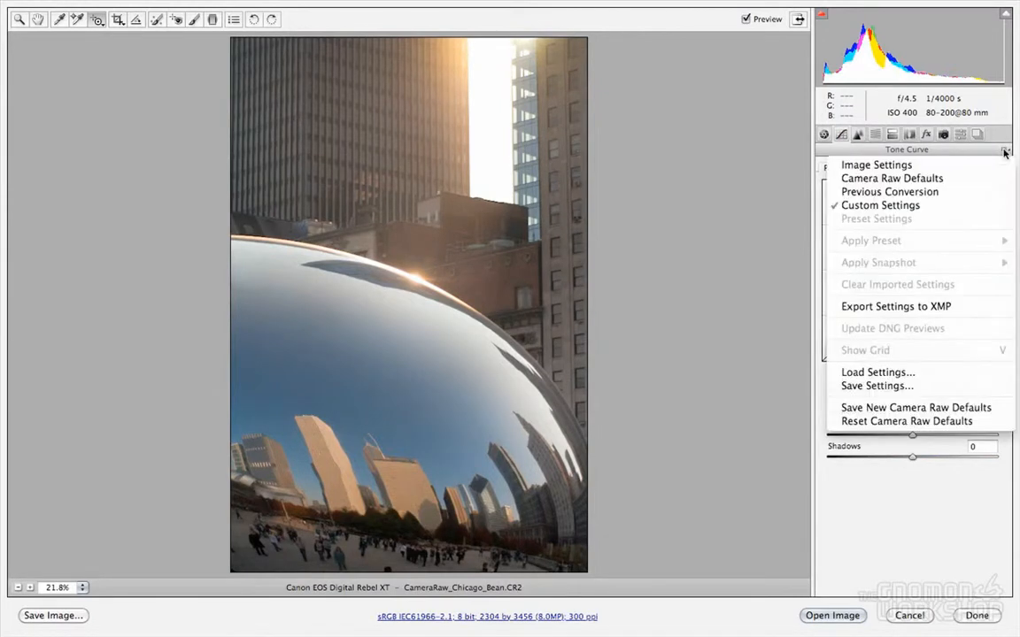
pyautogui.click(959, 155)
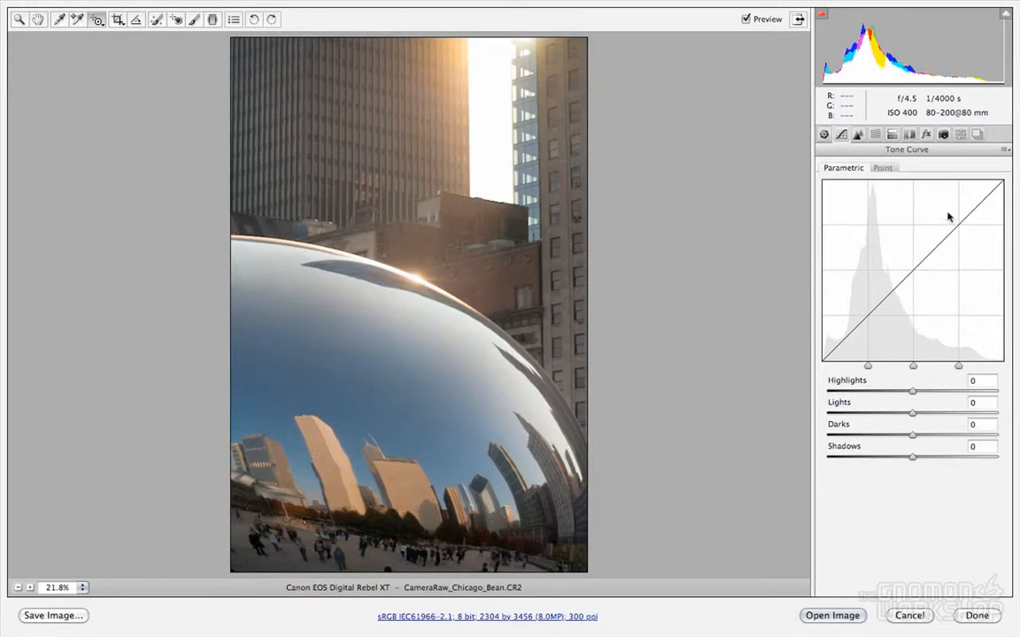
pyautogui.click(859, 134)
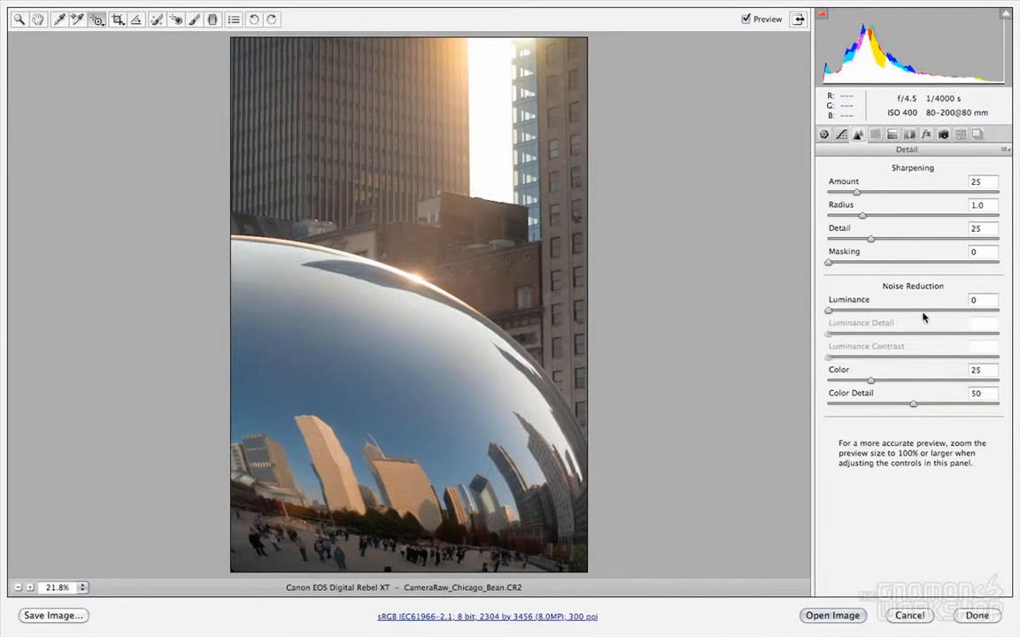
pyautogui.moveTo(856, 192)
pyautogui.mouseDown()
pyautogui.moveTo(937, 192)
pyautogui.moveTo(857, 195)
pyautogui.mouseUp()
pyautogui.moveTo(870, 238); pyautogui.dragTo(872, 239)
# - Try converting the photo to grayscale, check the Blues mix, and return to the colour version
pyautogui.click(876, 134)
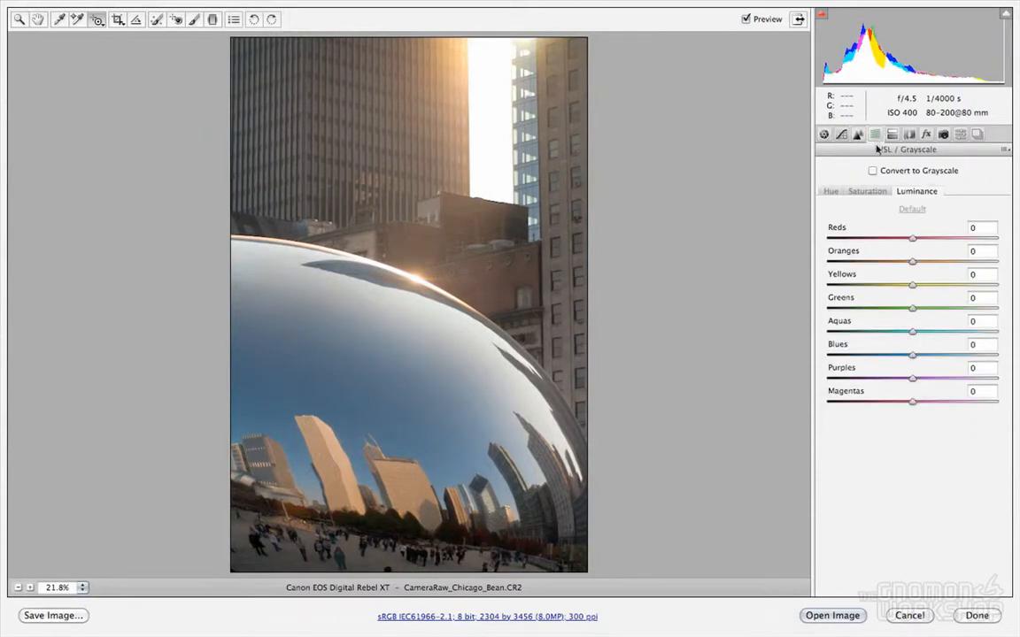
pyautogui.click(886, 172)
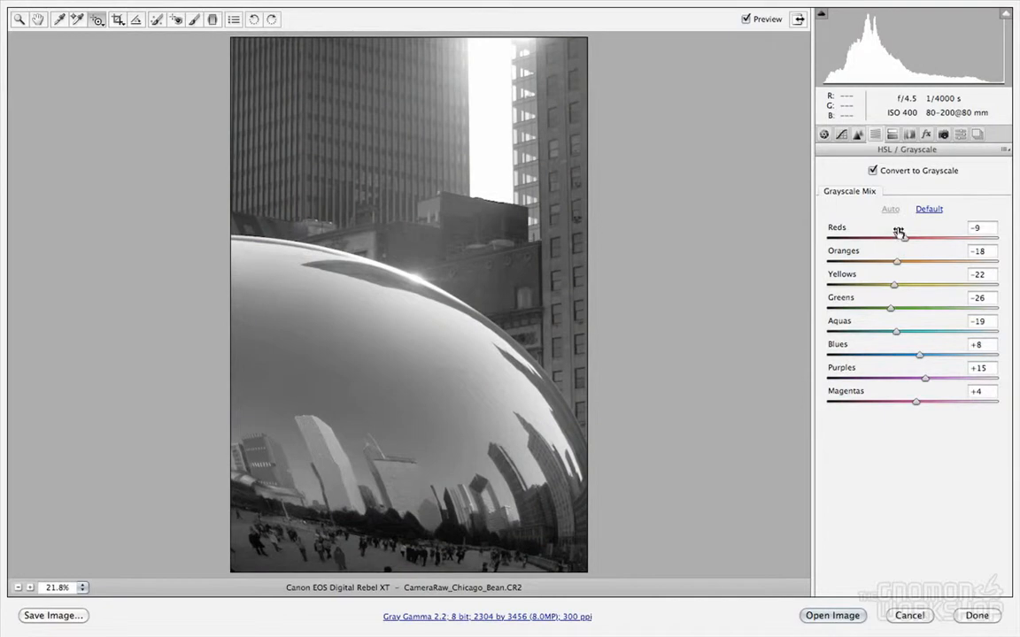
pyautogui.click(874, 171)
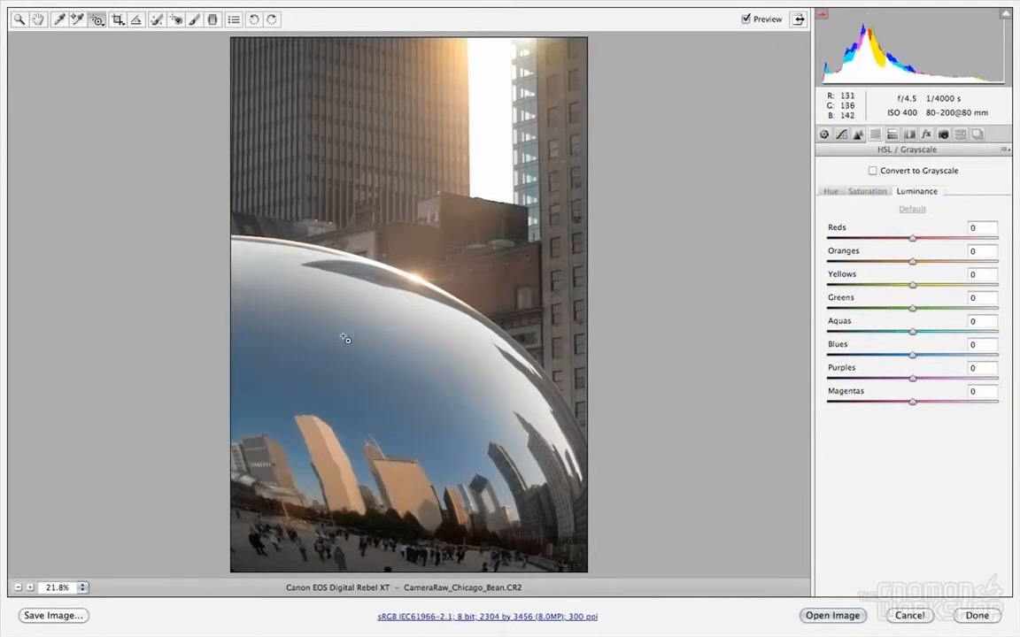
pyautogui.click(873, 171)
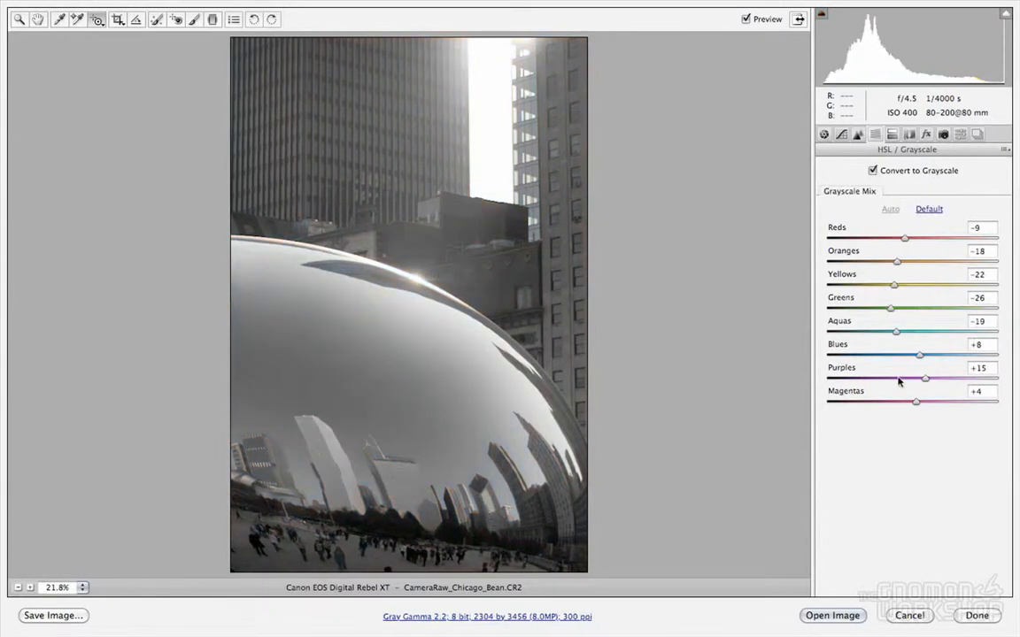
pyautogui.moveTo(918, 357)
pyautogui.mouseDown()
pyautogui.moveTo(1006, 361)
pyautogui.moveTo(918, 357)
pyautogui.mouseUp()
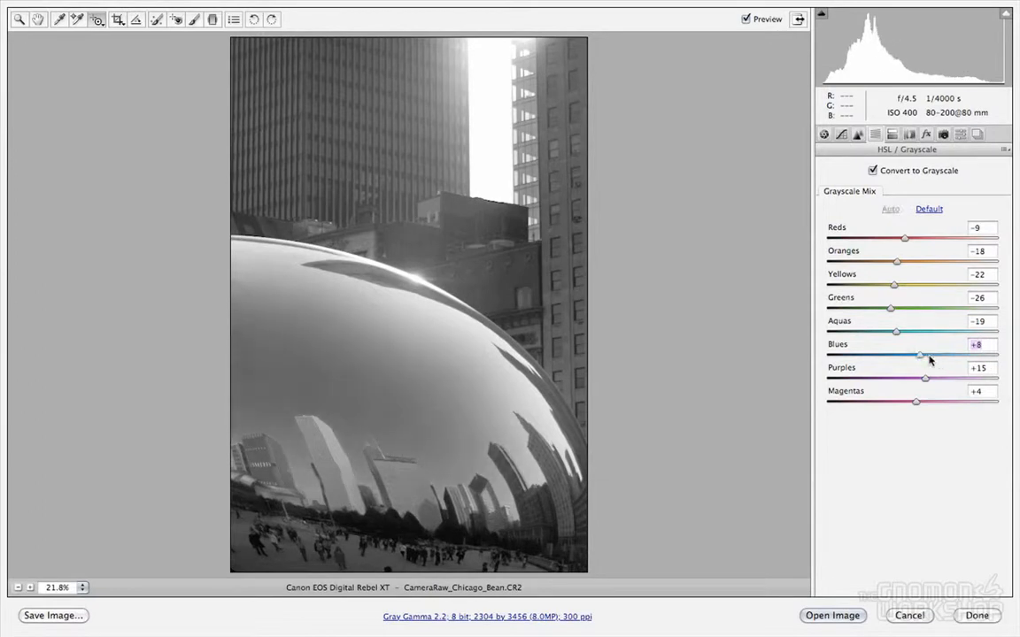
pyautogui.click(873, 170)
# - Split-tone the photo with highlights at hue 87 and saturation 21, and add a colour tint to the shadows
pyautogui.click(892, 134)
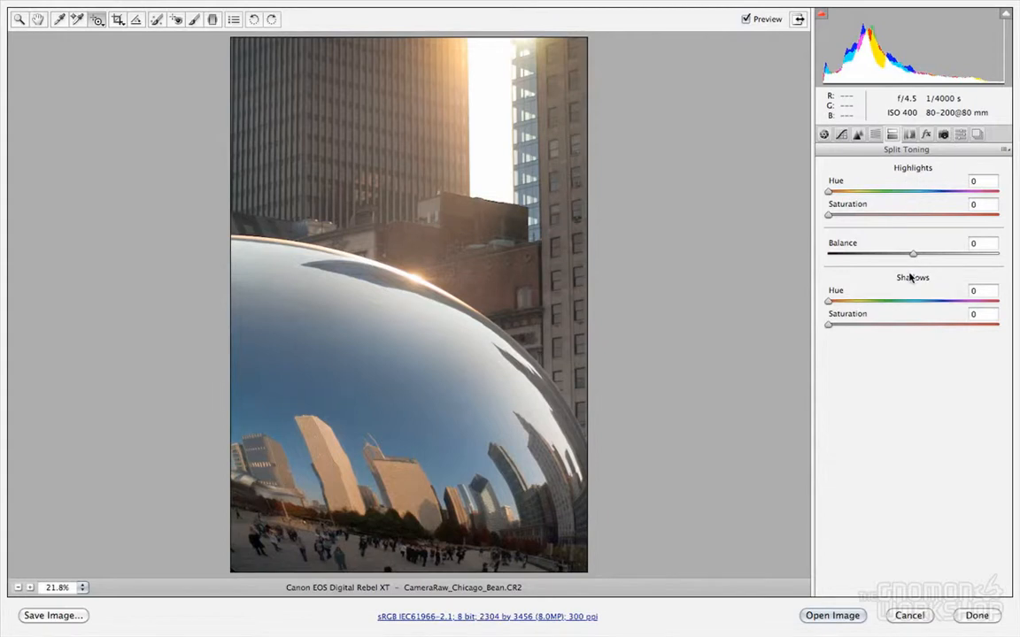
pyautogui.moveTo(831, 192); pyautogui.dragTo(781, 192)
pyautogui.moveTo(830, 302)
pyautogui.mouseDown()
pyautogui.moveTo(915, 302)
pyautogui.moveTo(827, 302)
pyautogui.mouseUp()
pyautogui.moveTo(830, 217); pyautogui.dragTo(868, 195)
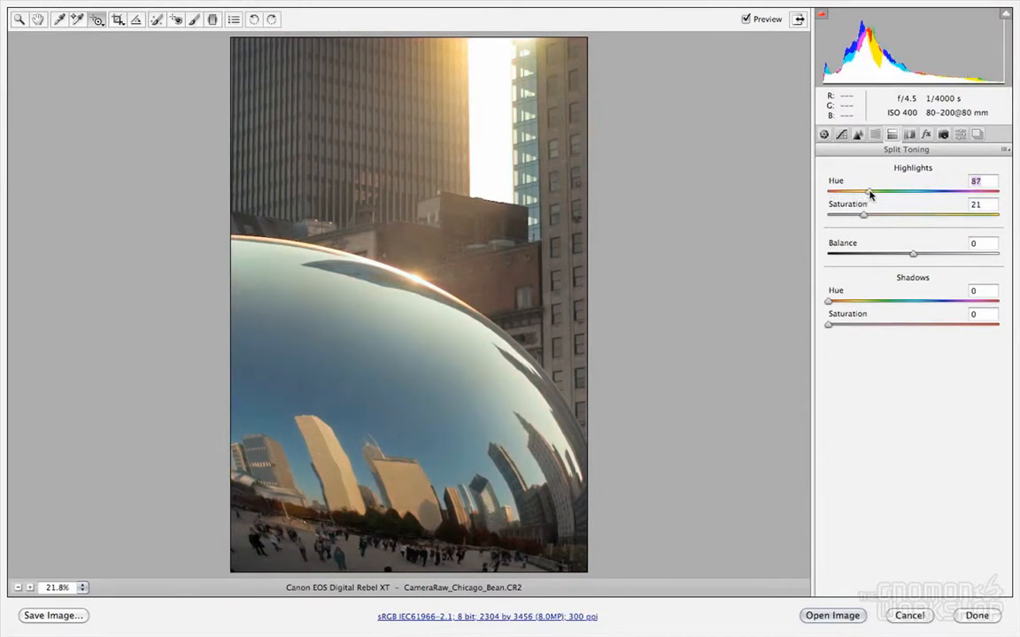
pyautogui.moveTo(829, 328); pyautogui.dragTo(861, 328)
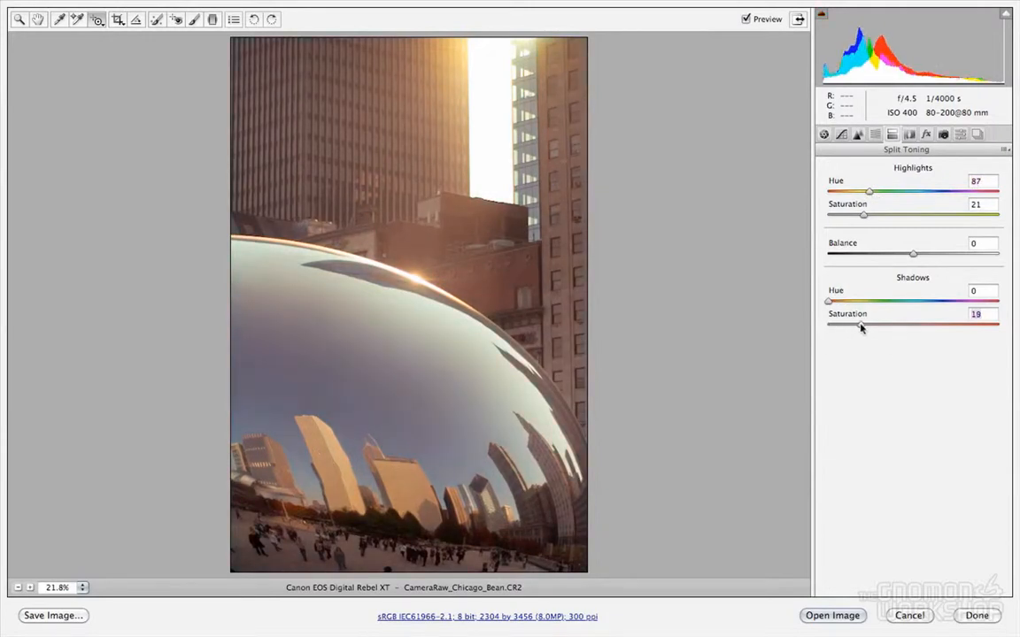
pyautogui.moveTo(827, 302); pyautogui.dragTo(846, 328)
# - Compare the photo with and without lens profile corrections, and look over the manual lens correction settings
pyautogui.click(908, 135)
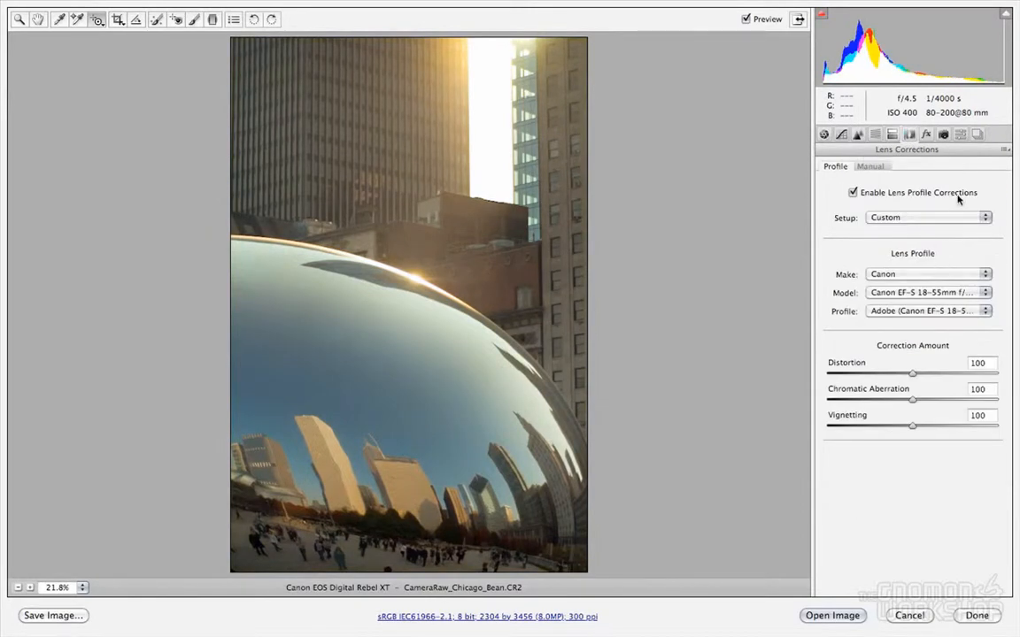
pyautogui.click(852, 193)
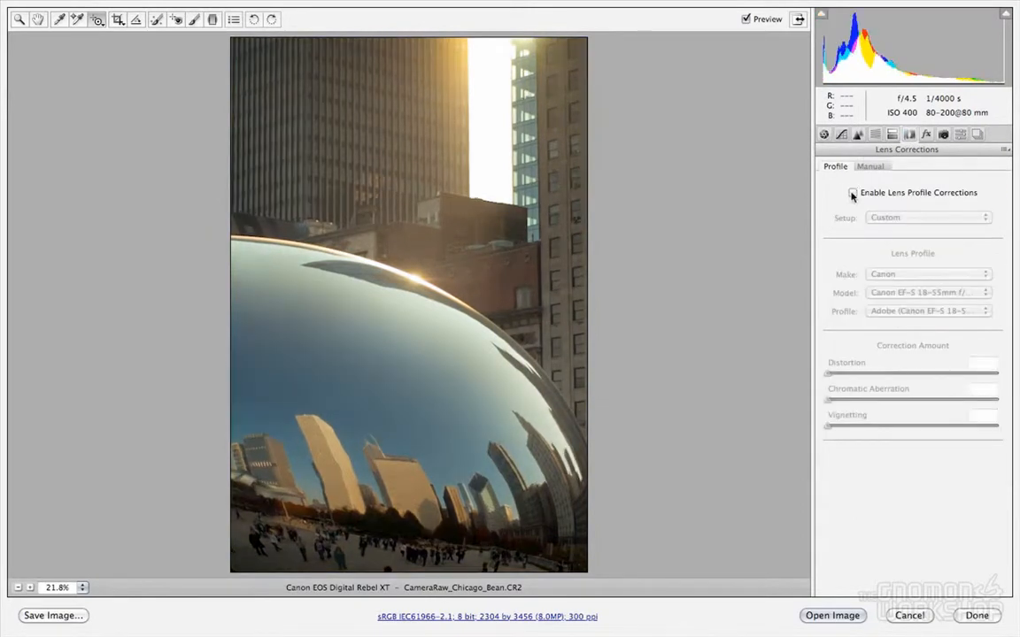
pyautogui.click(853, 193)
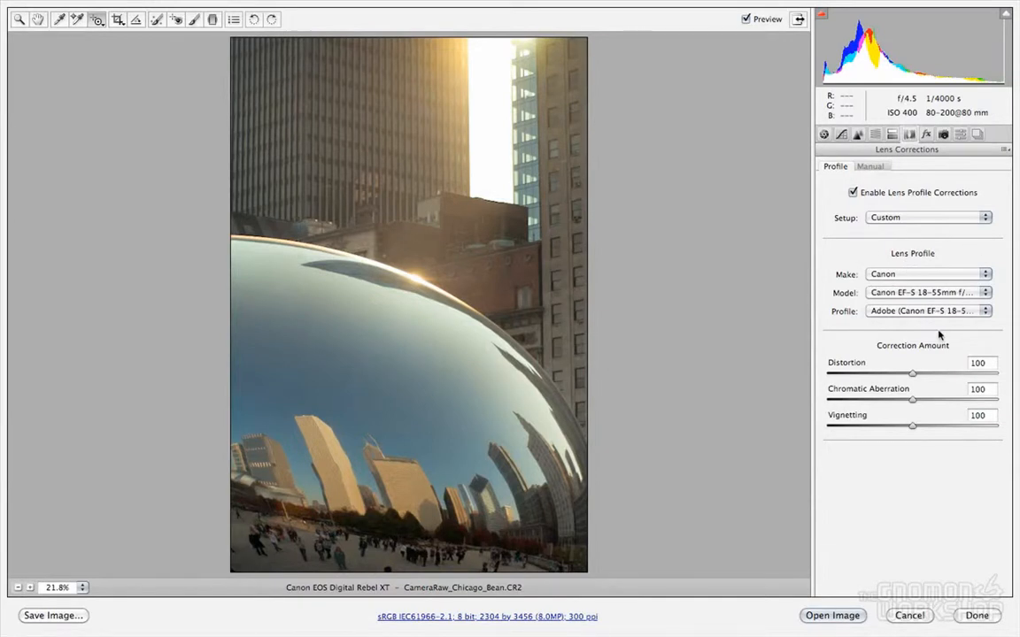
pyautogui.click(869, 167)
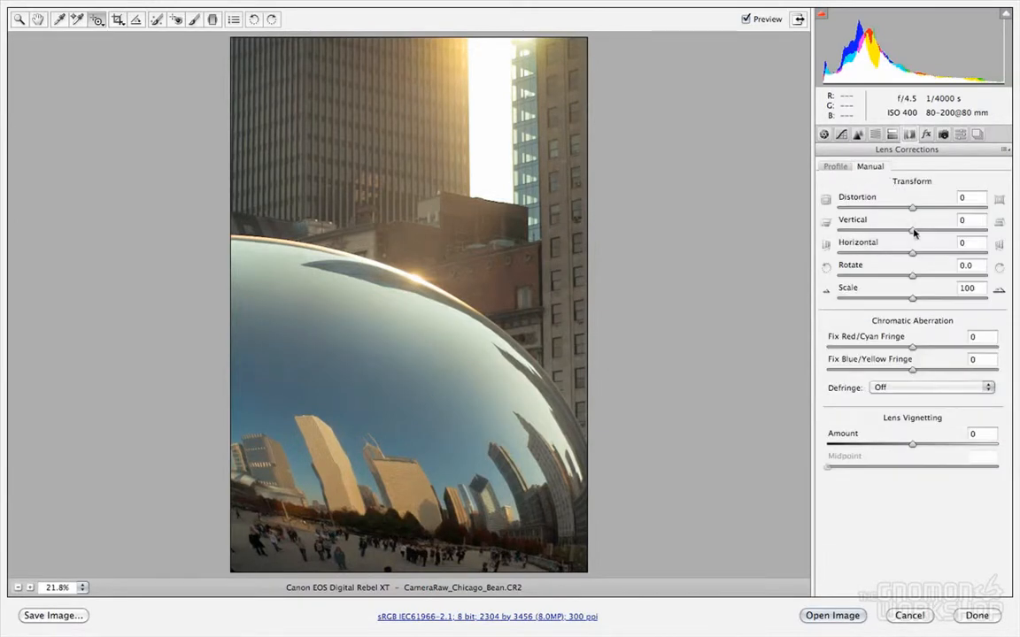
pyautogui.click(836, 166)
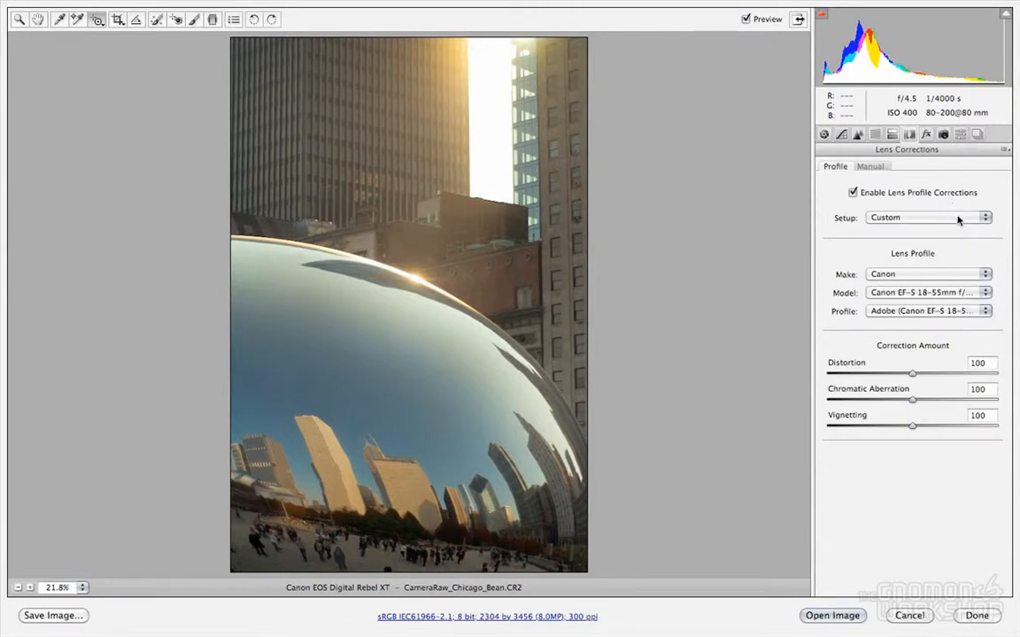
# - Add film grain with amount 6 and size 21, and set the post-crop vignetting style to Color Priority
pyautogui.click(925, 134)
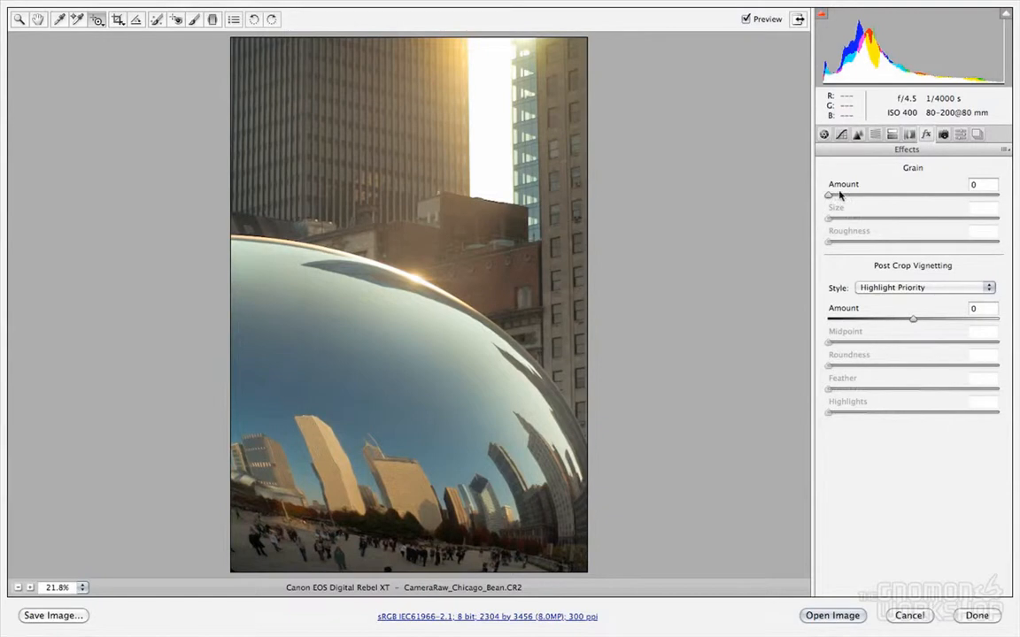
pyautogui.moveTo(830, 195); pyautogui.dragTo(861, 219)
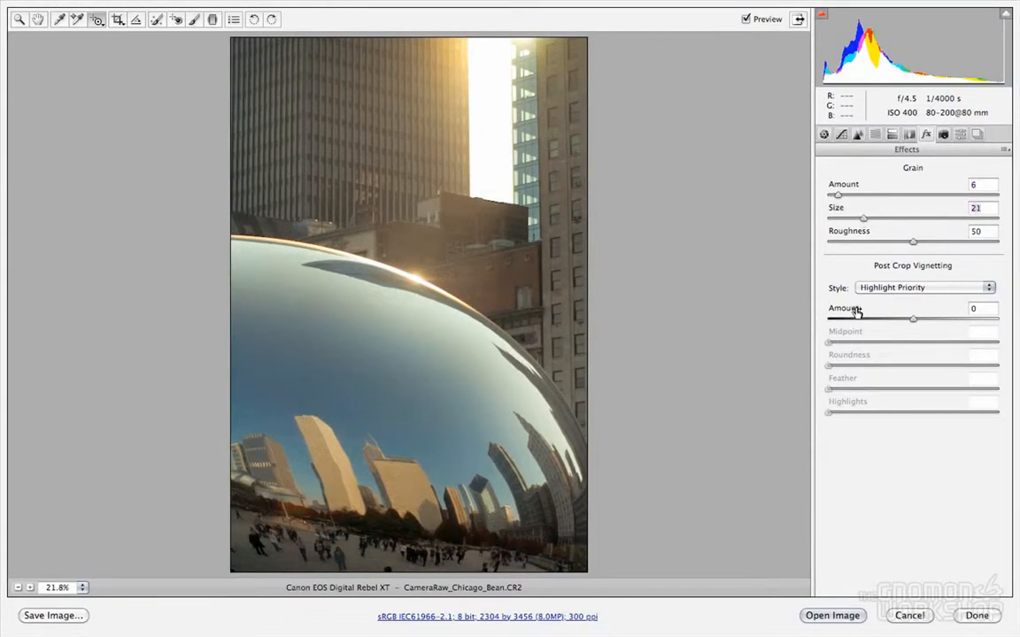
pyautogui.click(919, 289)
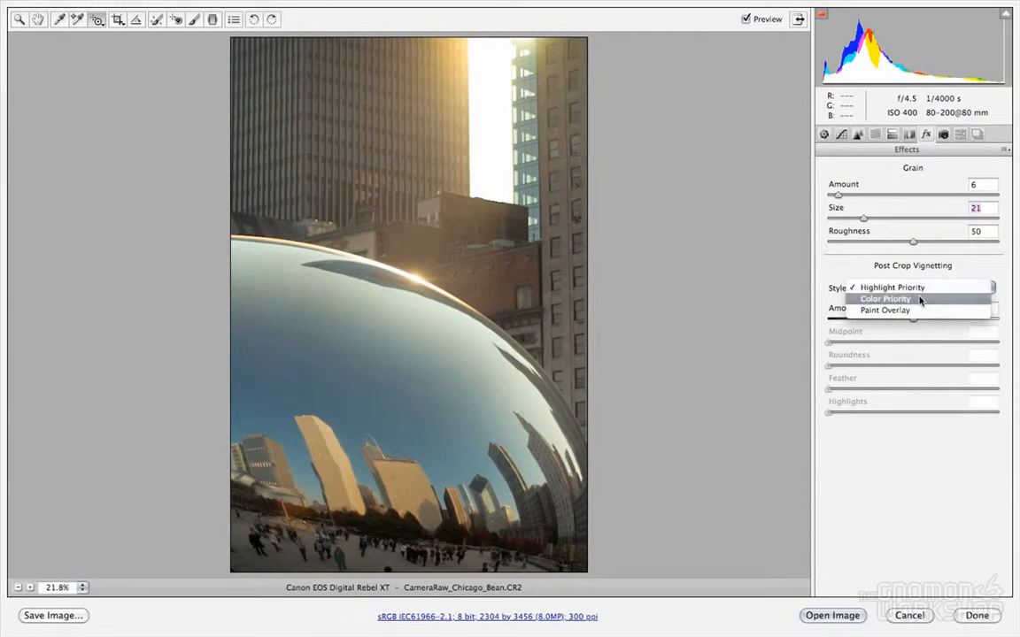
pyautogui.click(920, 299)
pyautogui.click(920, 293)
pyautogui.click(913, 304)
pyautogui.click(912, 292)
pyautogui.click(894, 265)
pyautogui.moveTo(910, 321)
pyautogui.mouseDown()
pyautogui.moveTo(865, 322)
pyautogui.moveTo(934, 322)
pyautogui.moveTo(884, 324)
pyautogui.moveTo(912, 323)
pyautogui.mouseUp()
pyautogui.click(935, 288)
pyautogui.click(936, 299)
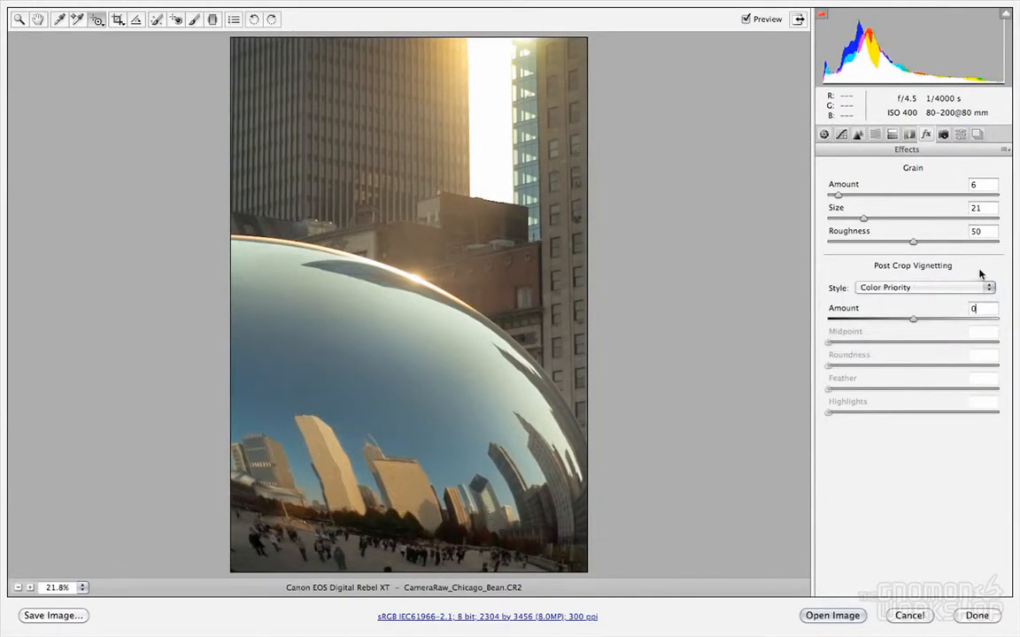
# - Try the Camera Faithful calibration profile, return to Adobe Standard, and set the shadows tint to +13
pyautogui.click(943, 134)
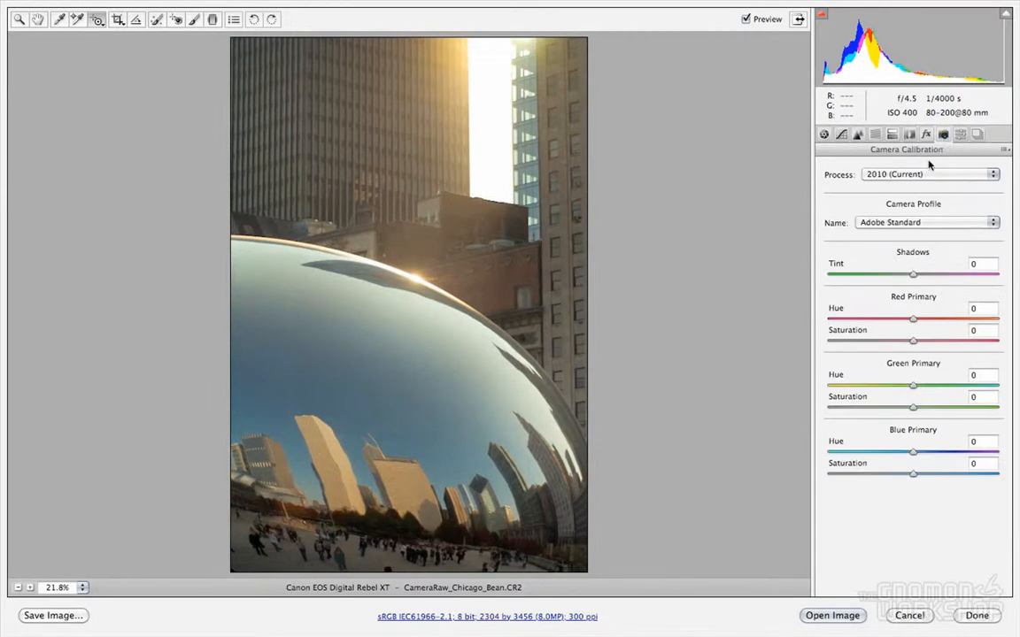
pyautogui.click(931, 223)
pyautogui.click(932, 223)
pyautogui.click(898, 229)
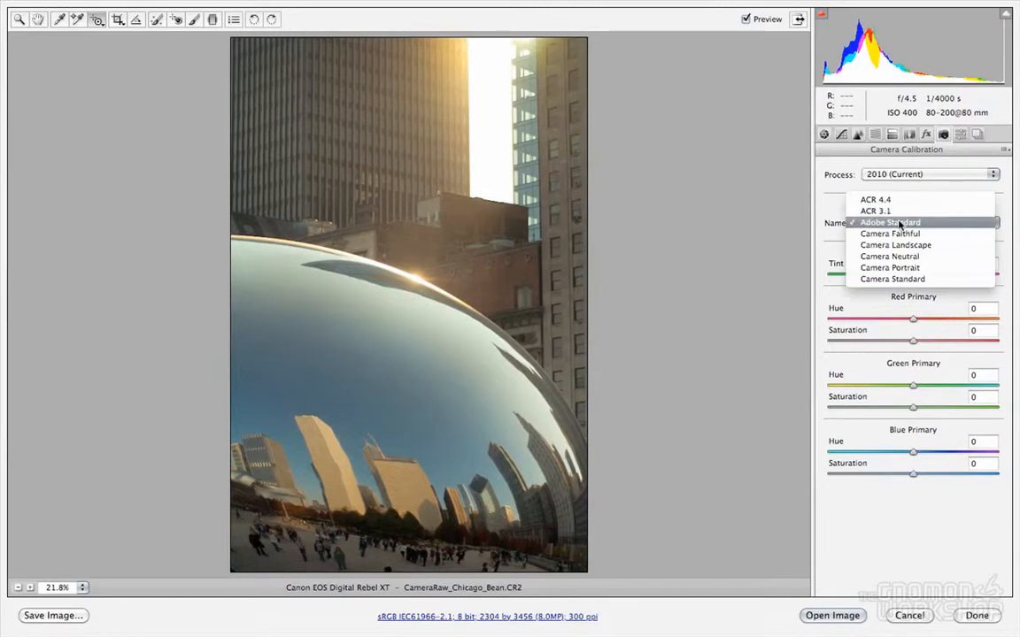
pyautogui.click(898, 233)
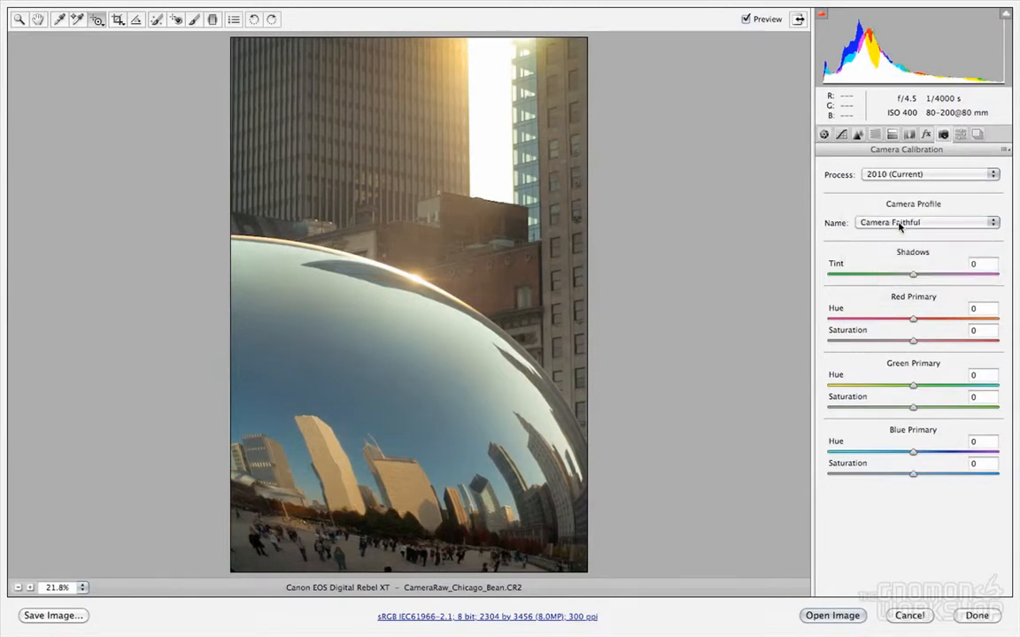
pyautogui.click(899, 223)
pyautogui.click(890, 211)
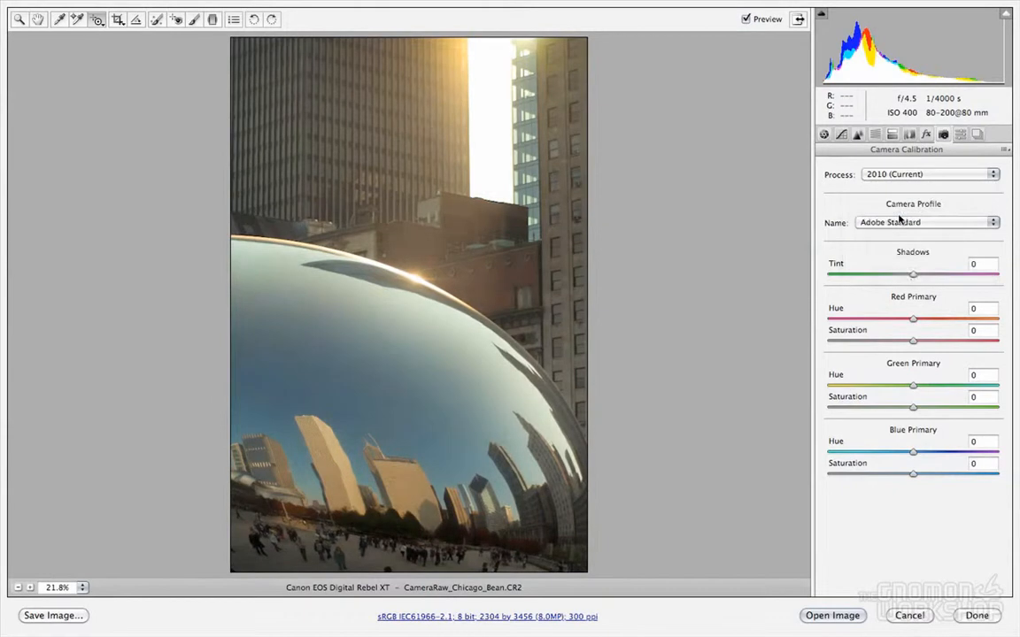
pyautogui.moveTo(914, 276); pyautogui.dragTo(923, 279)
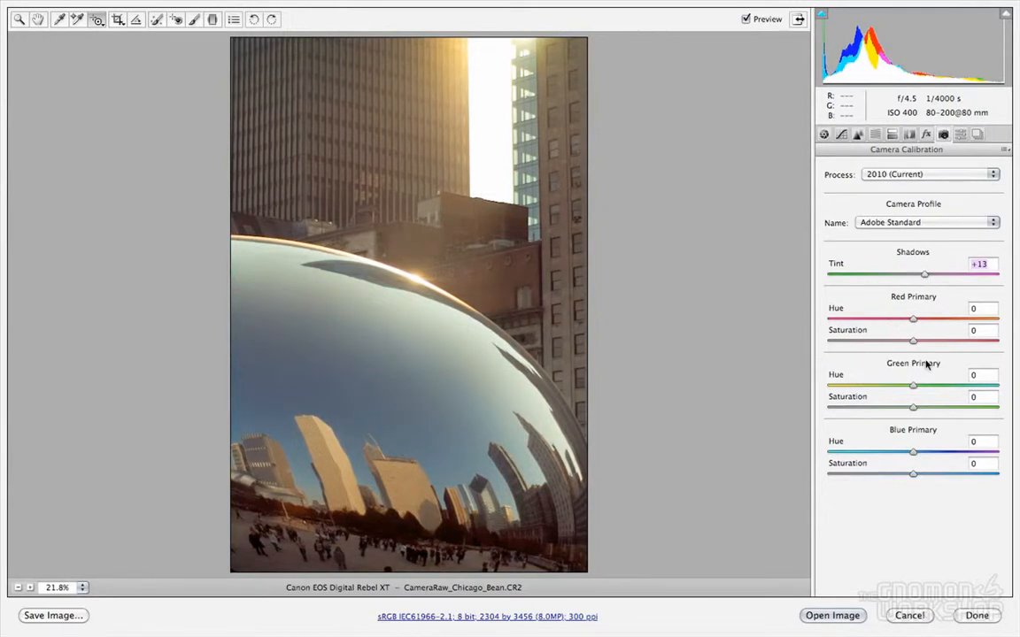
# - Save all current Camera Raw settings as a preset file named CameraRaw_Chicago_Bean.xmp in the Settings folder
pyautogui.click(959, 134)
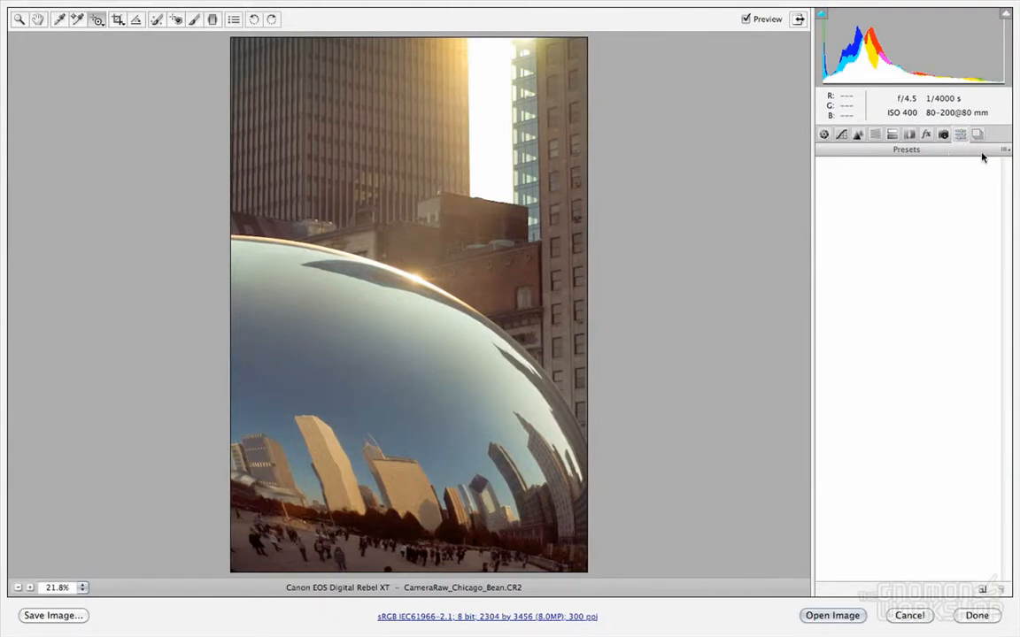
pyautogui.click(1004, 151)
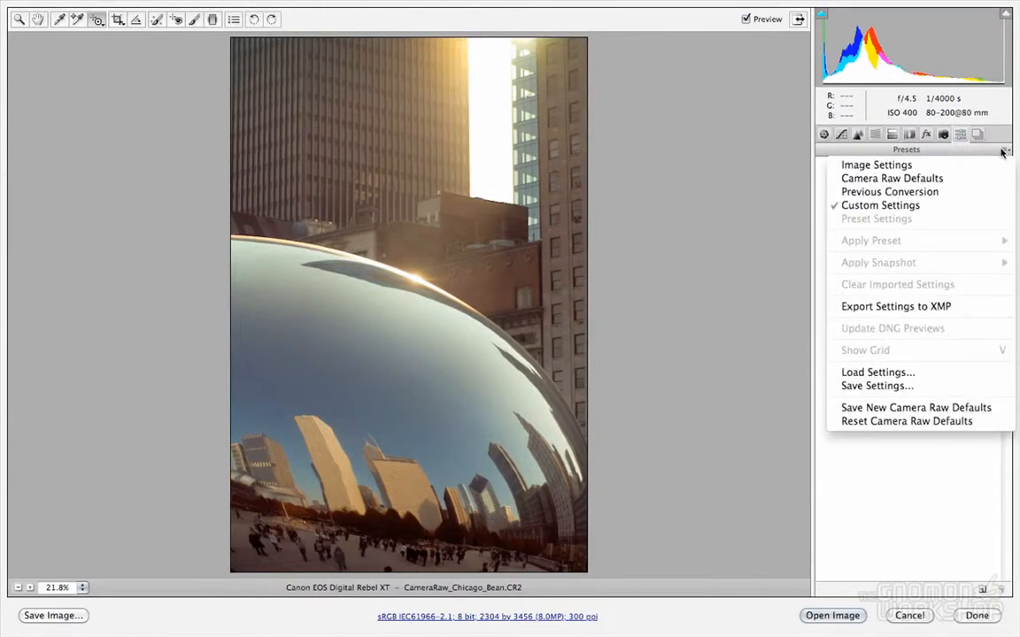
pyautogui.click(903, 386)
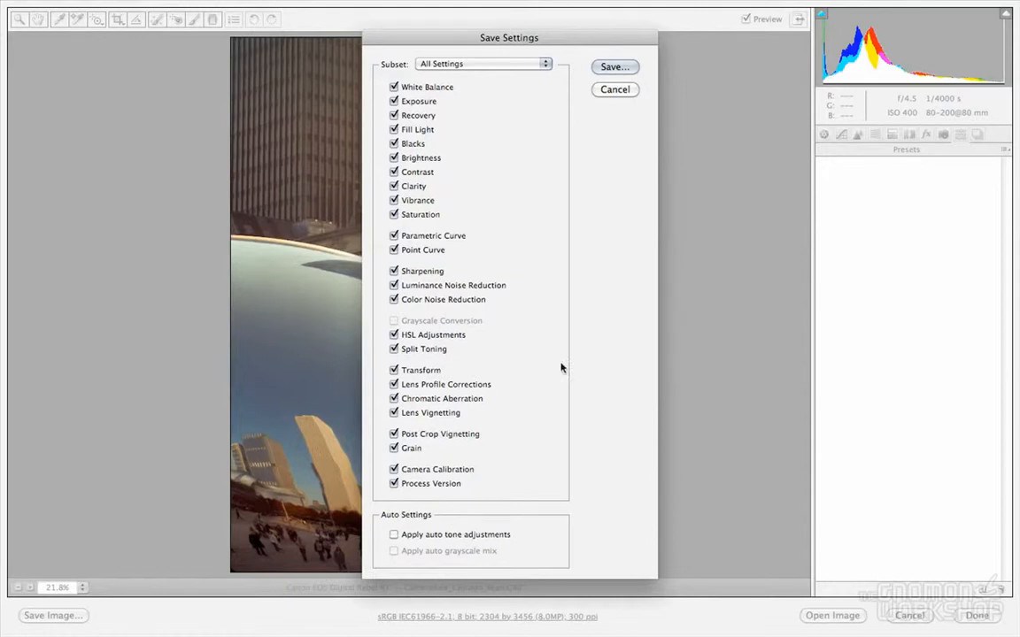
pyautogui.click(611, 67)
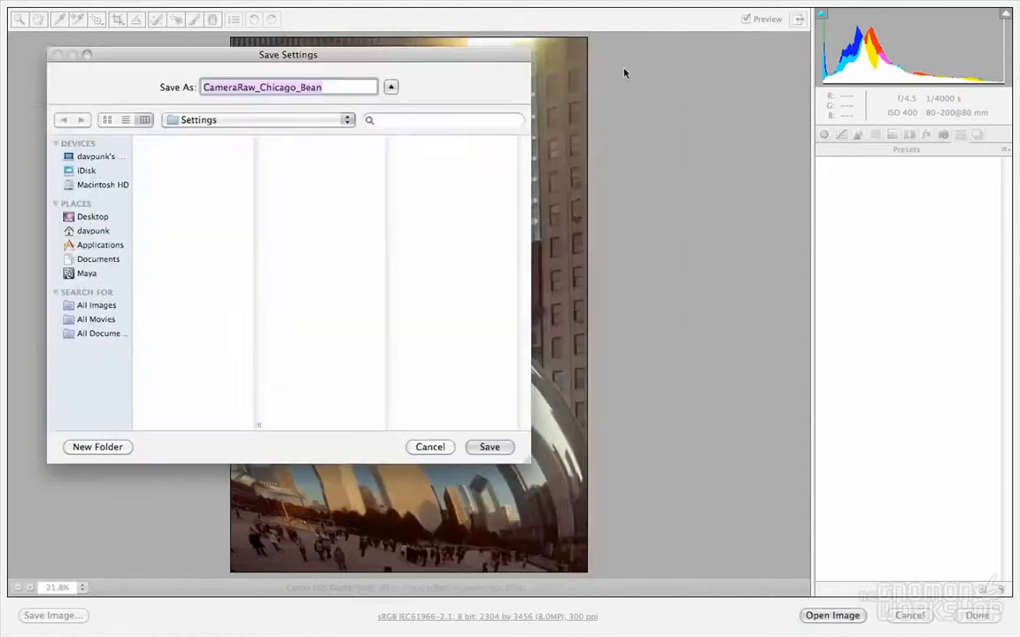
pyautogui.click(331, 86)
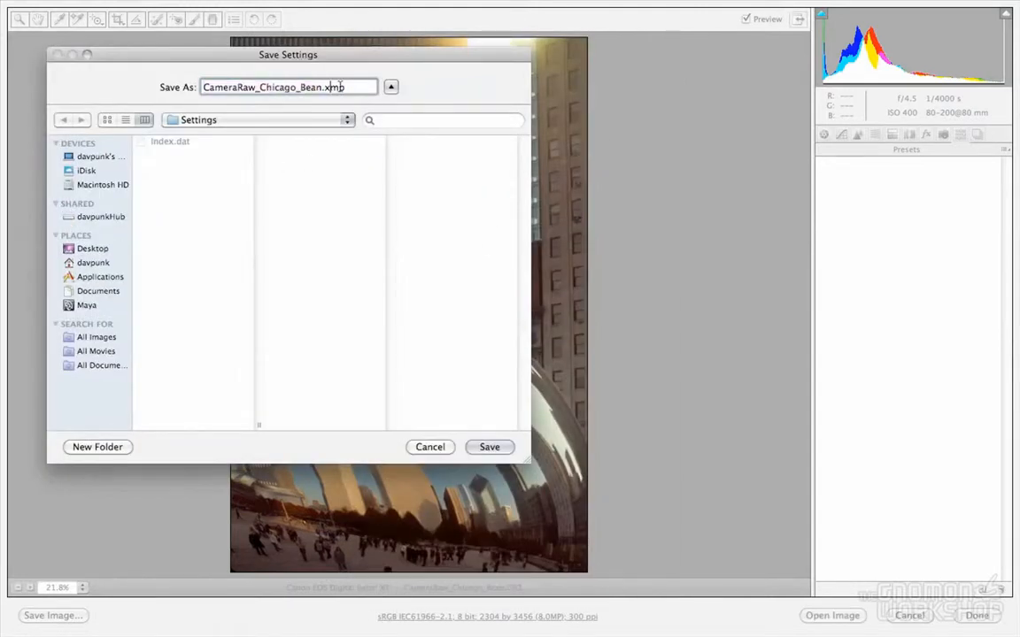
pyautogui.press('Return')
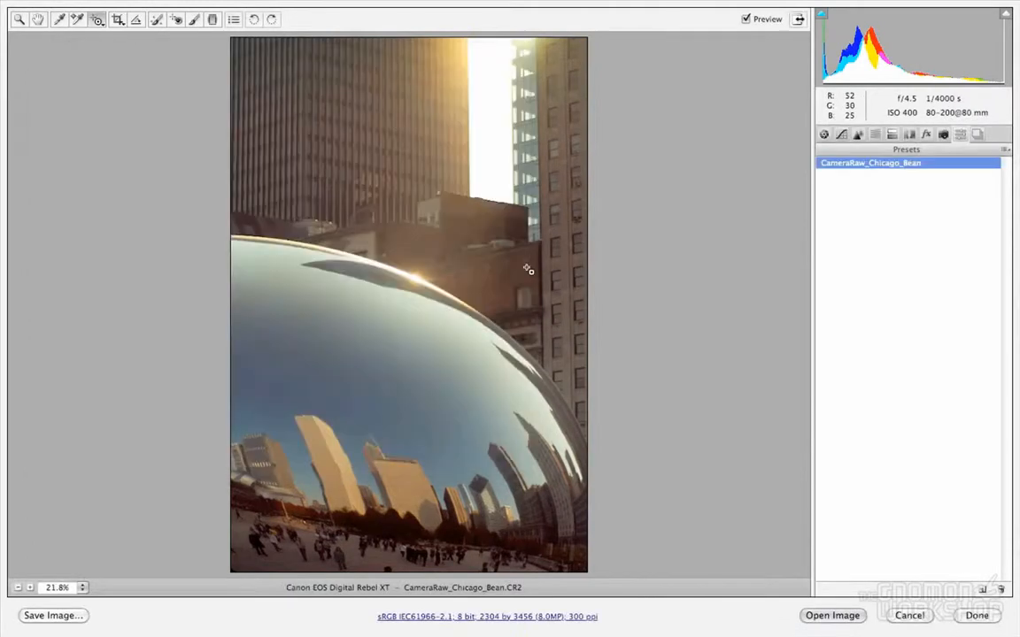
# - Save the current look of the photo as a snapshot named Chicago Bean
pyautogui.click(977, 134)
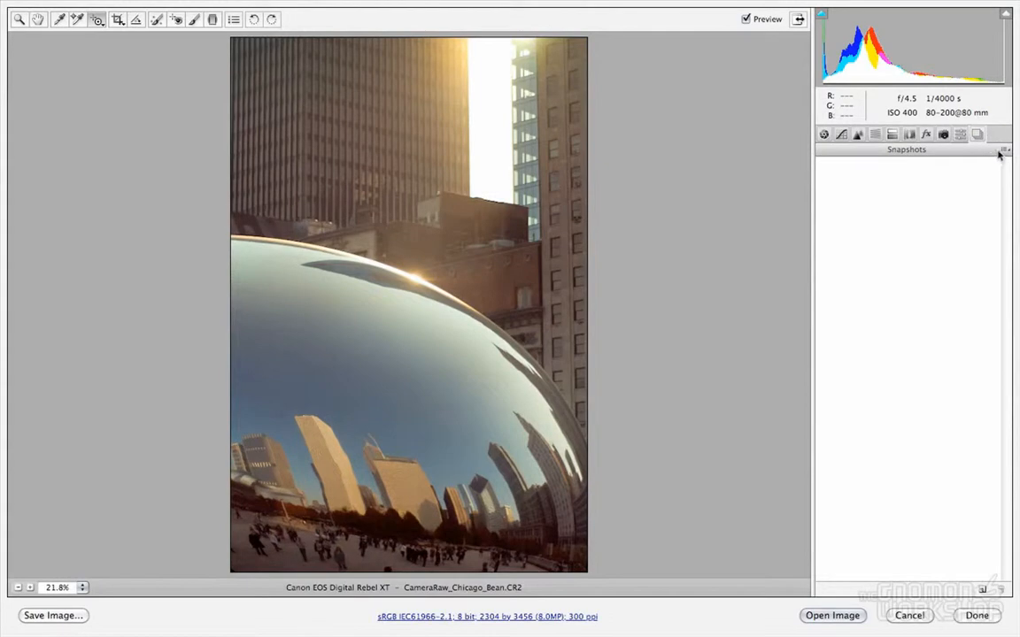
pyautogui.click(982, 591)
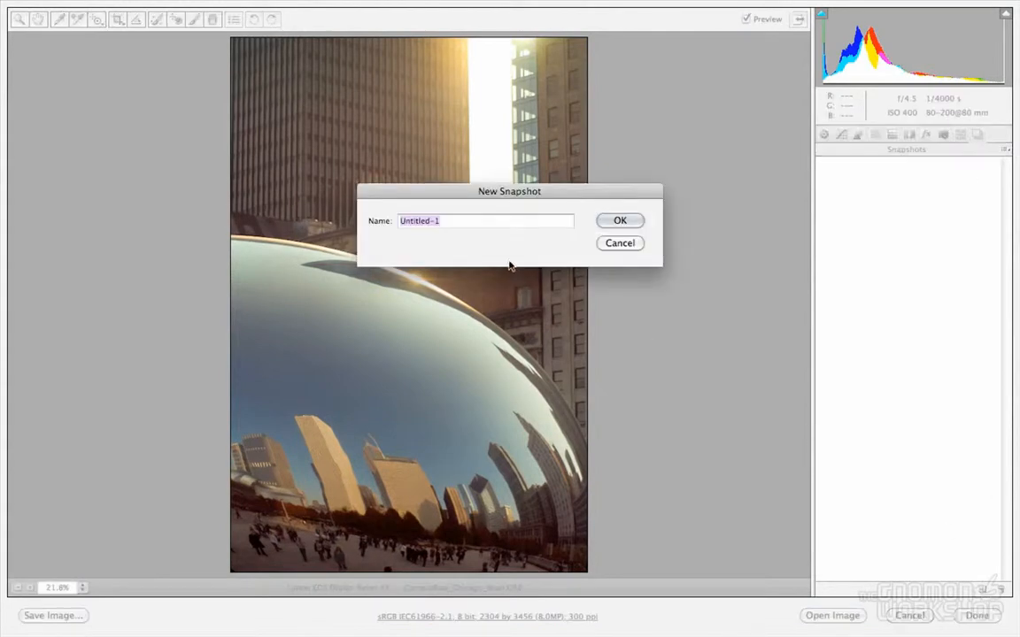
pyautogui.write('Chicago Bean')
pyautogui.click(619, 221)
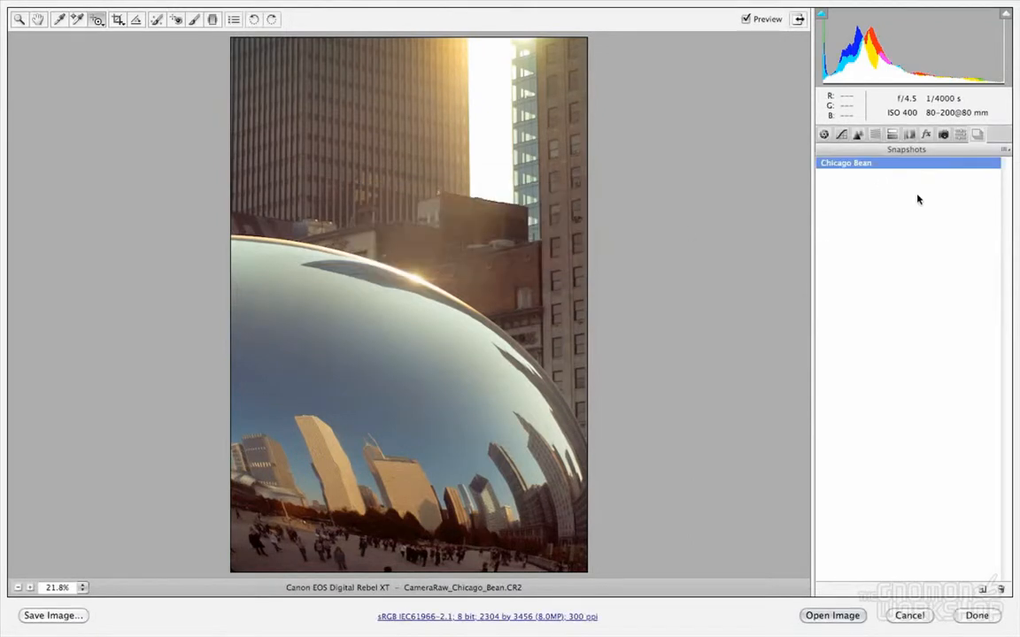
# - Switch the photo to Camera Raw Defaults and restore the edited look from the Chicago Bean snapshot
pyautogui.click(1005, 150)
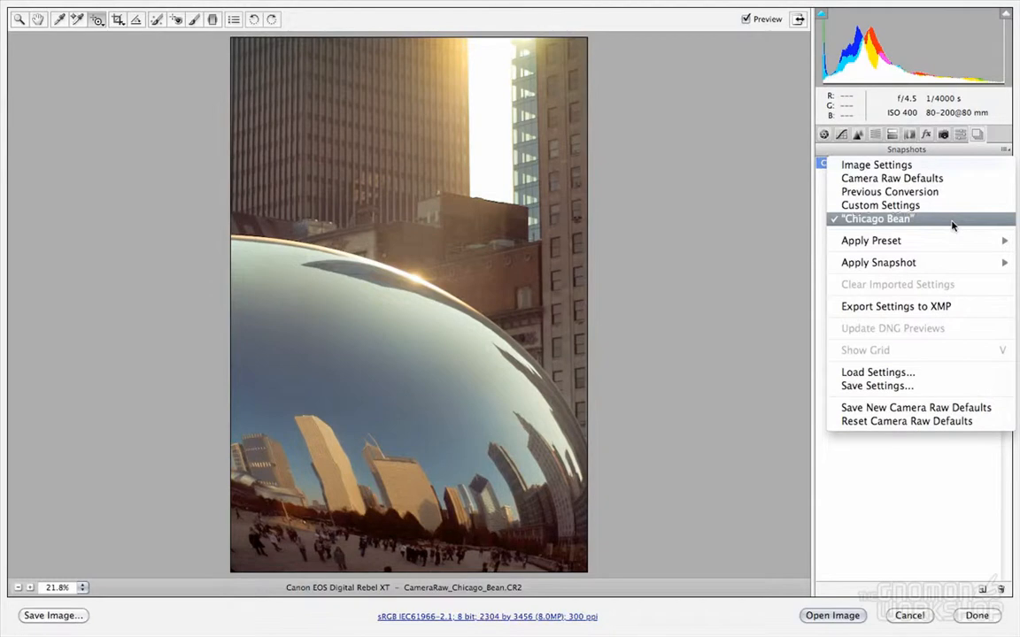
pyautogui.click(934, 178)
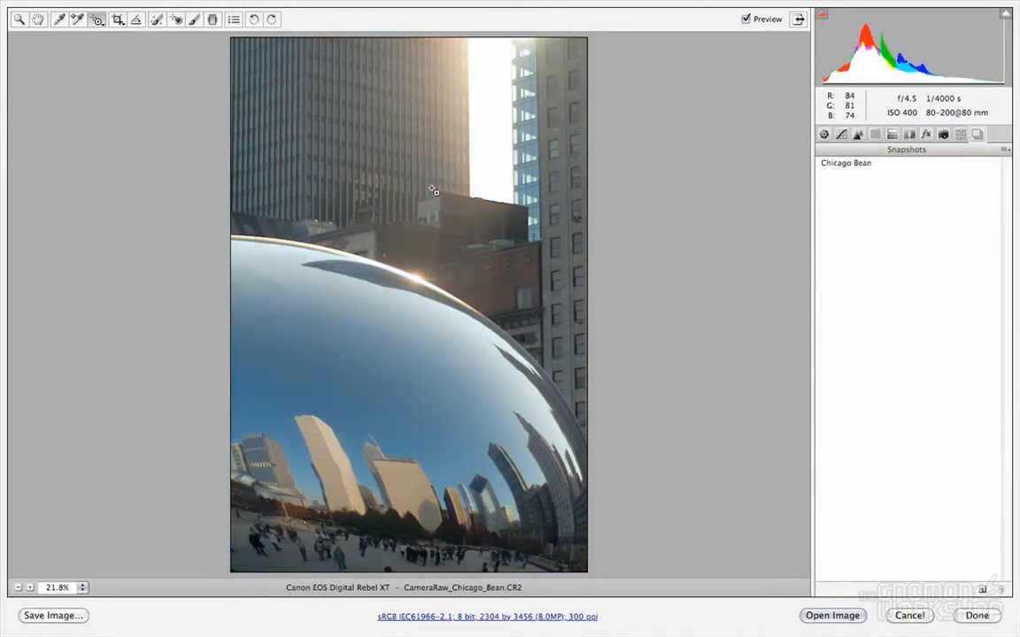
pyautogui.click(892, 167)
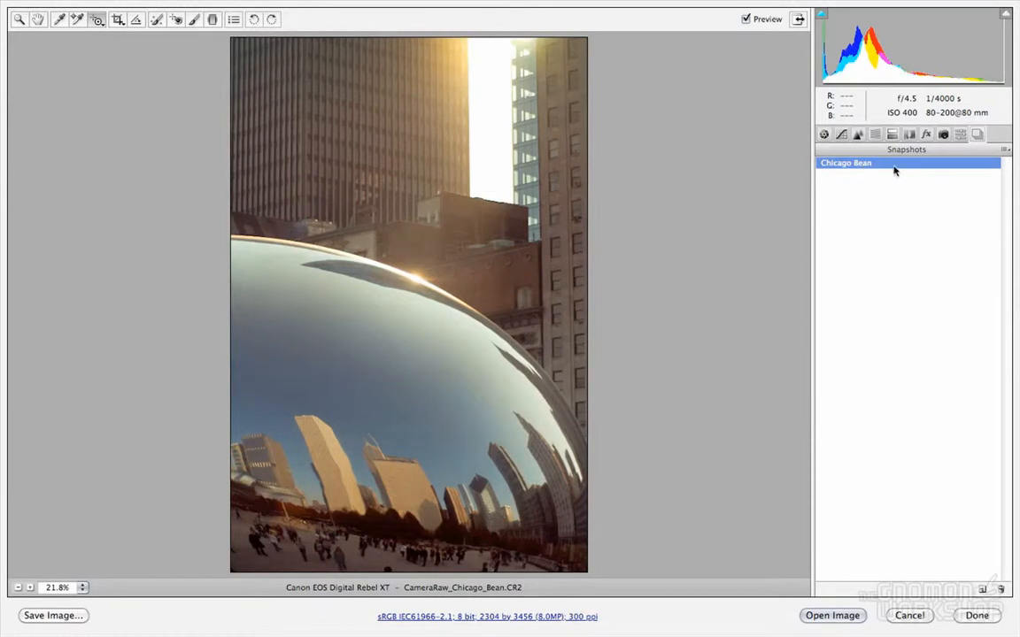
# - Apply the saved CameraRaw_Chicago_Bean preset and open the image in Photoshop
pyautogui.click(960, 135)
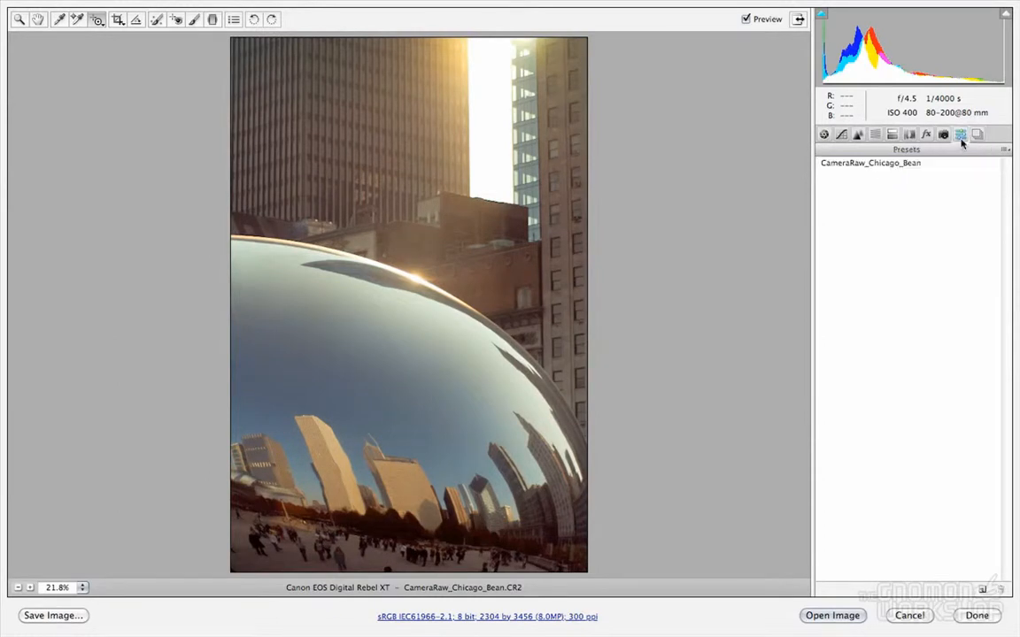
pyautogui.click(909, 167)
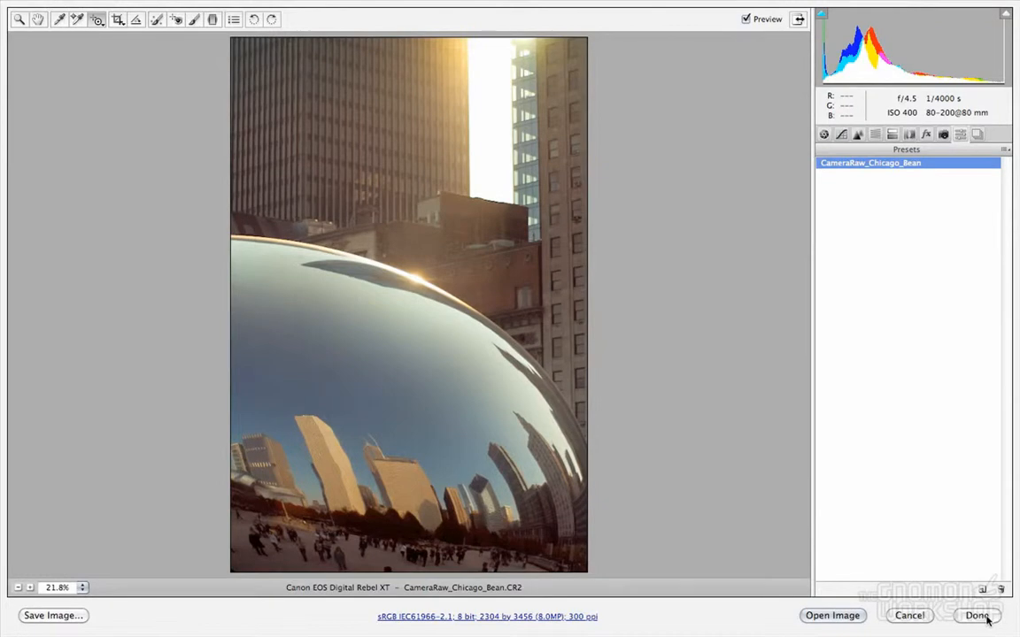
pyautogui.click(816, 617)
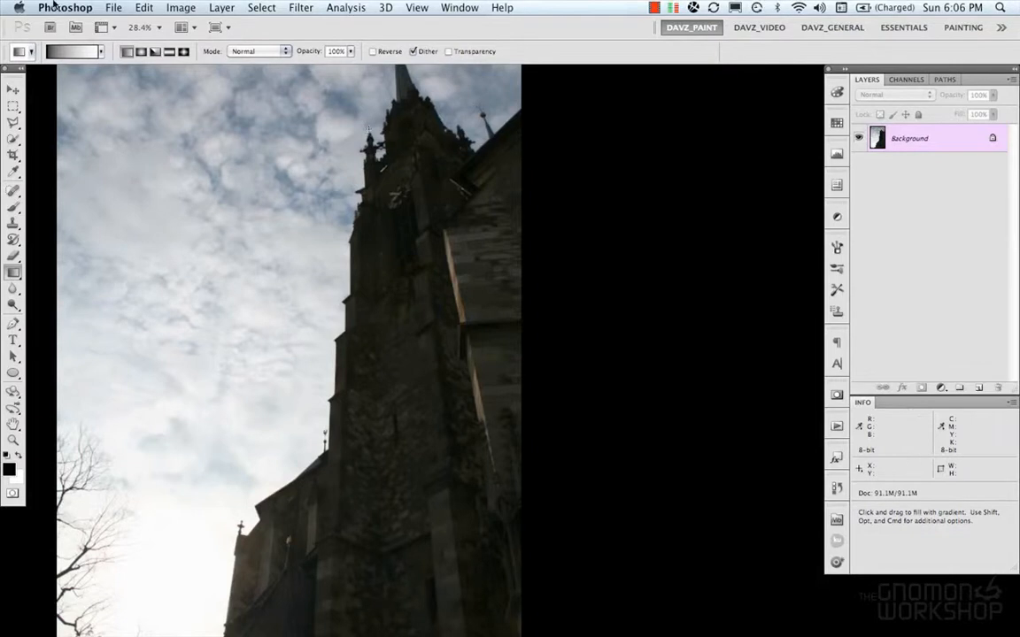
# - Start HDR Toning on the church tower photo with the Local Adaptation method
pyautogui.click(178, 6)
pyautogui.moveTo(186, 51)
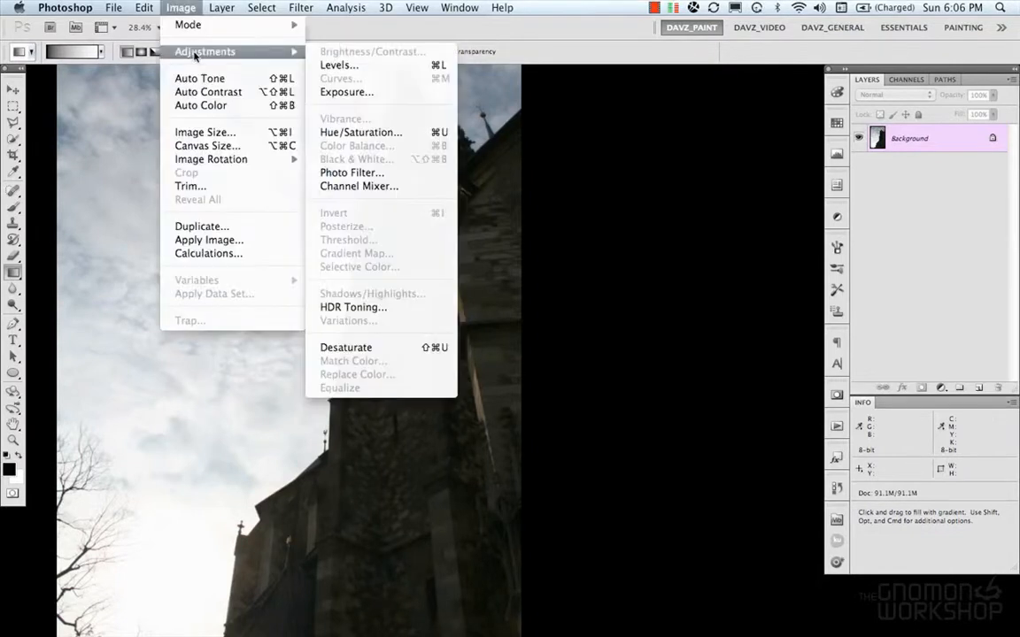
pyautogui.click(383, 308)
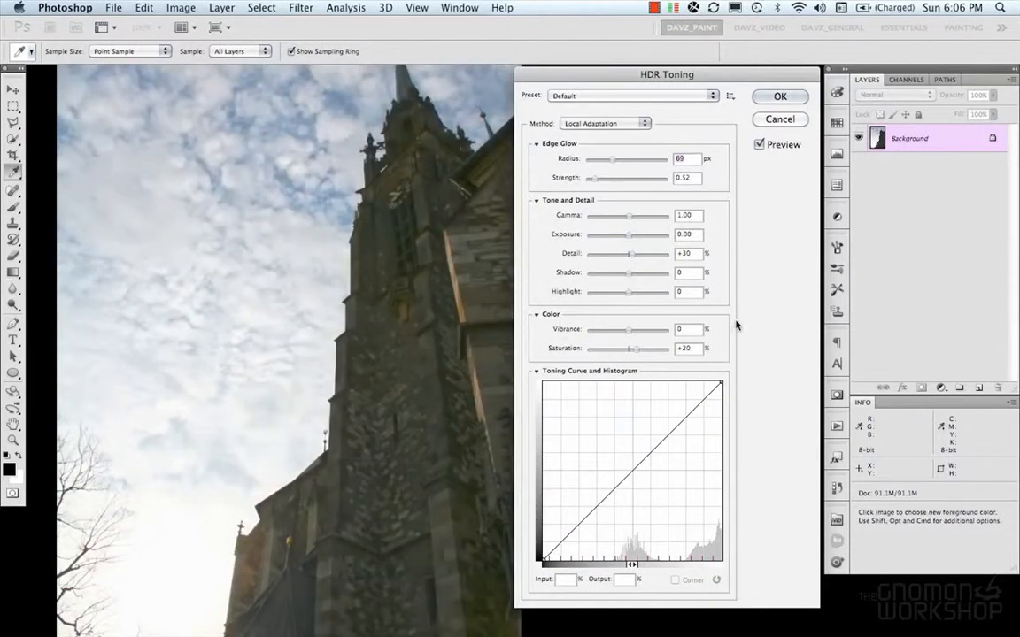
pyautogui.click(590, 124)
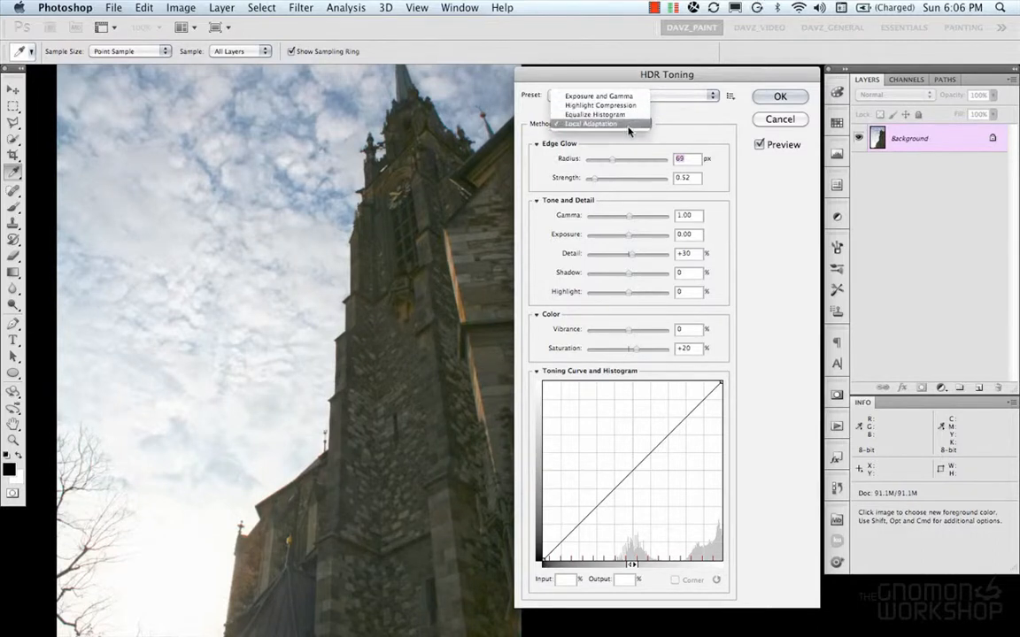
pyautogui.click(628, 125)
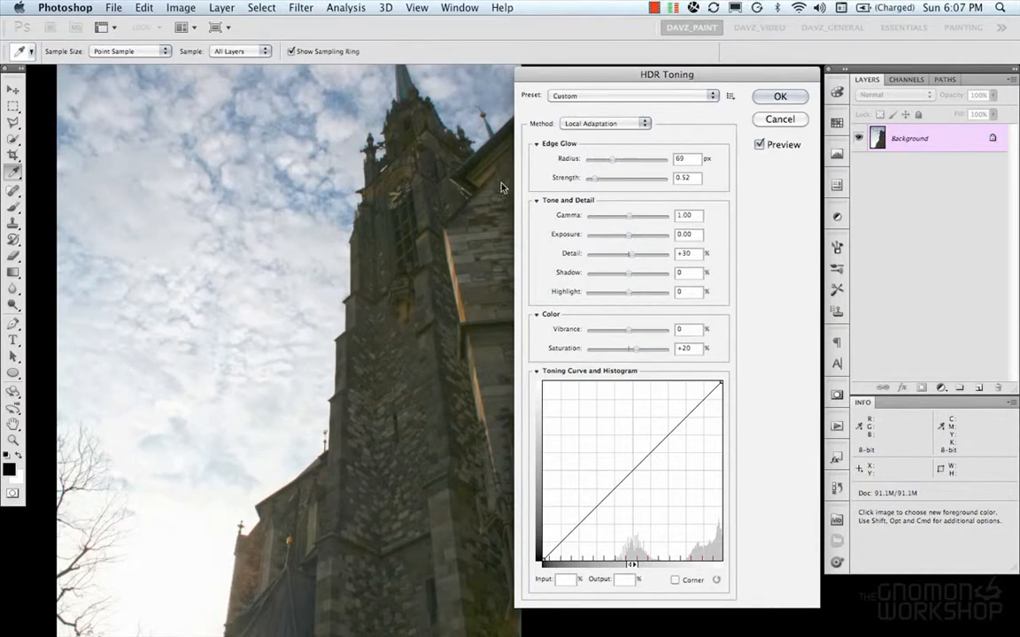
# - Try the Exposure and Gamma toning method with exposure -0.87 and gamma 1.06
pyautogui.click(637, 123)
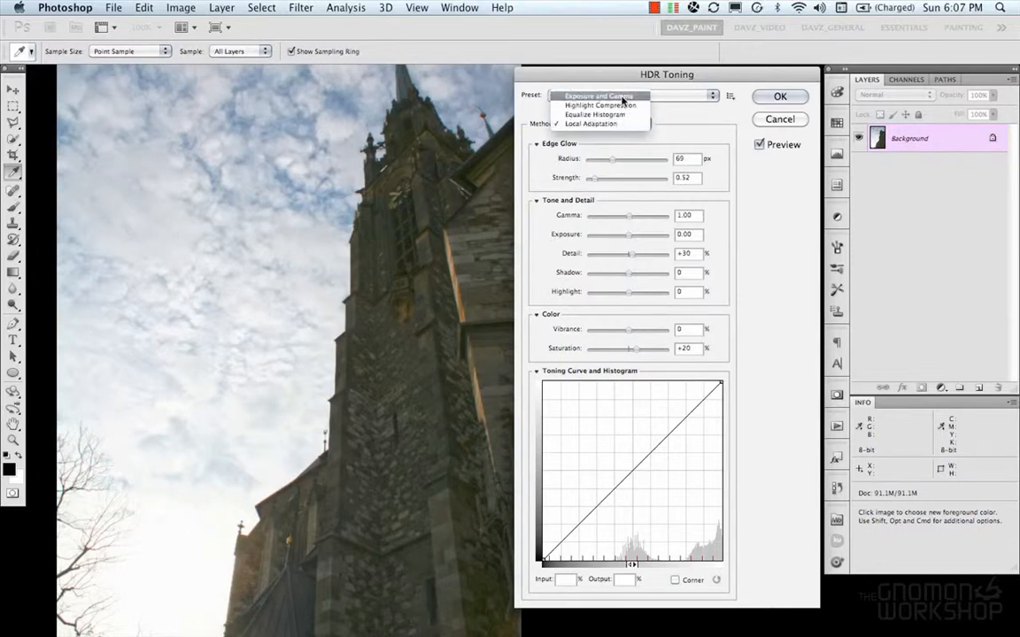
pyautogui.click(623, 97)
pyautogui.moveTo(631, 153)
pyautogui.mouseDown()
pyautogui.moveTo(562, 146)
pyautogui.moveTo(646, 149)
pyautogui.mouseUp()
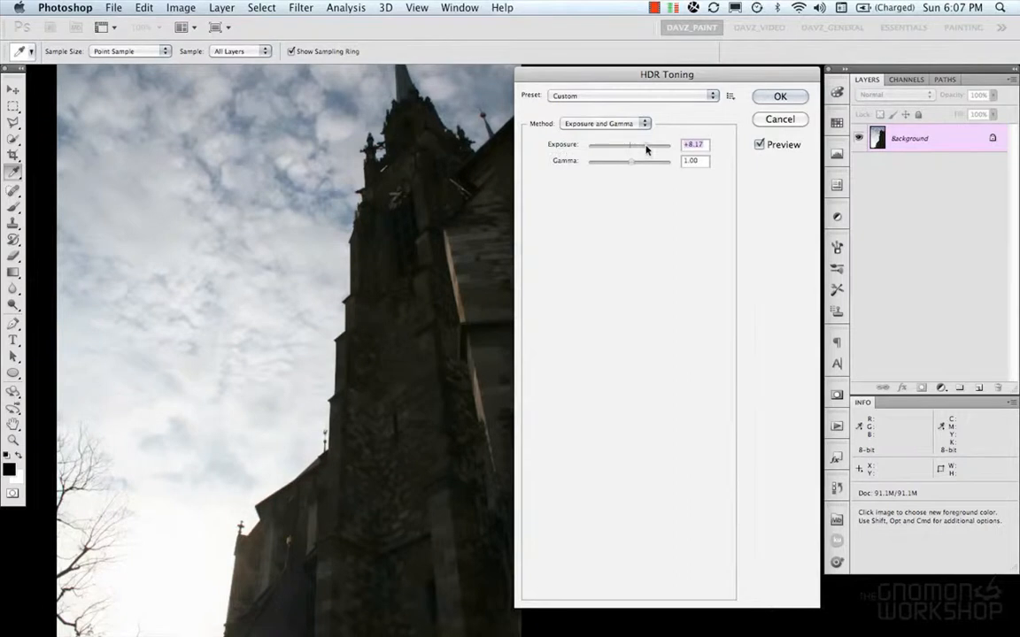
pyautogui.click(612, 163)
# - Try the Highlight Compression and Equalize Histogram toning methods on the church photo
pyautogui.click(601, 123)
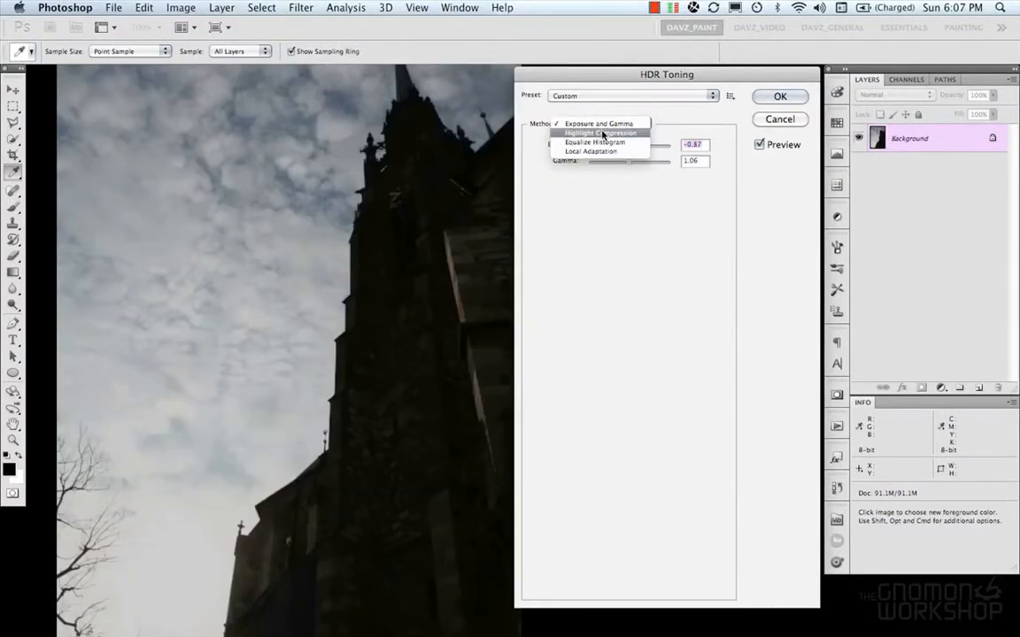
pyautogui.click(602, 133)
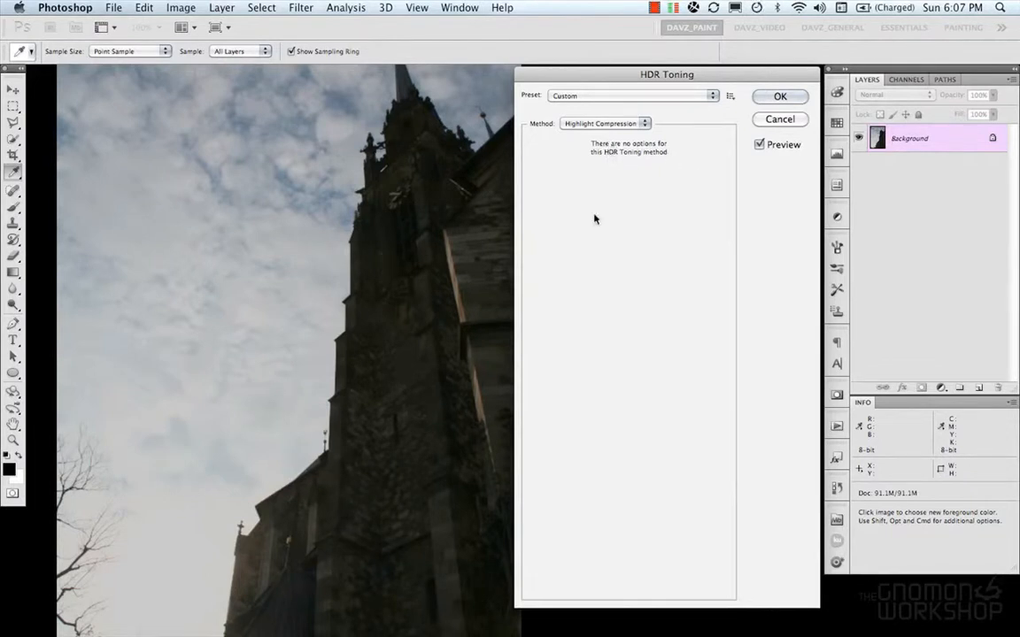
pyautogui.click(613, 124)
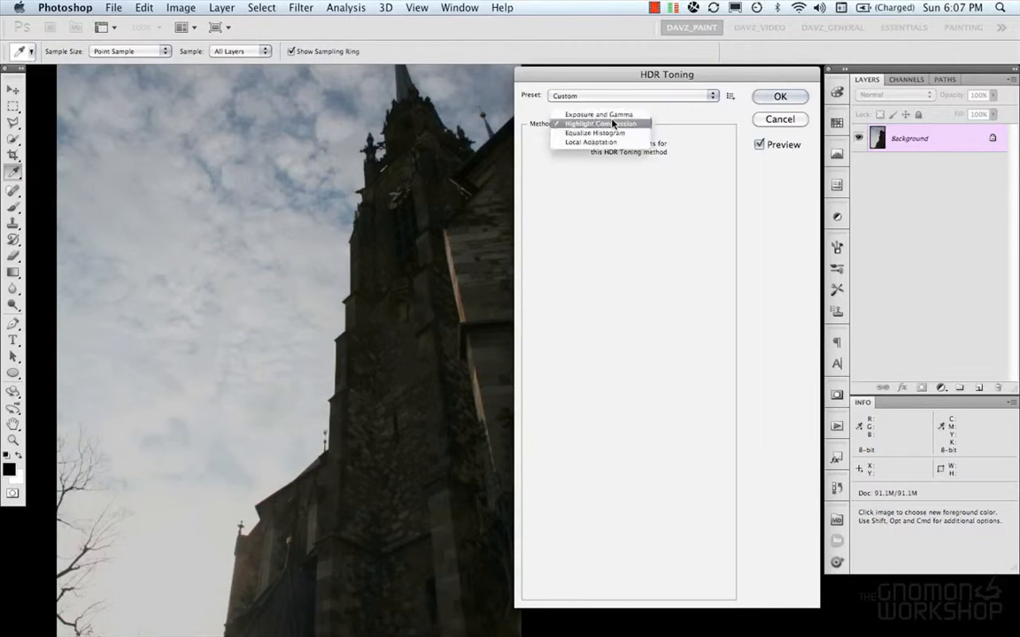
pyautogui.click(611, 134)
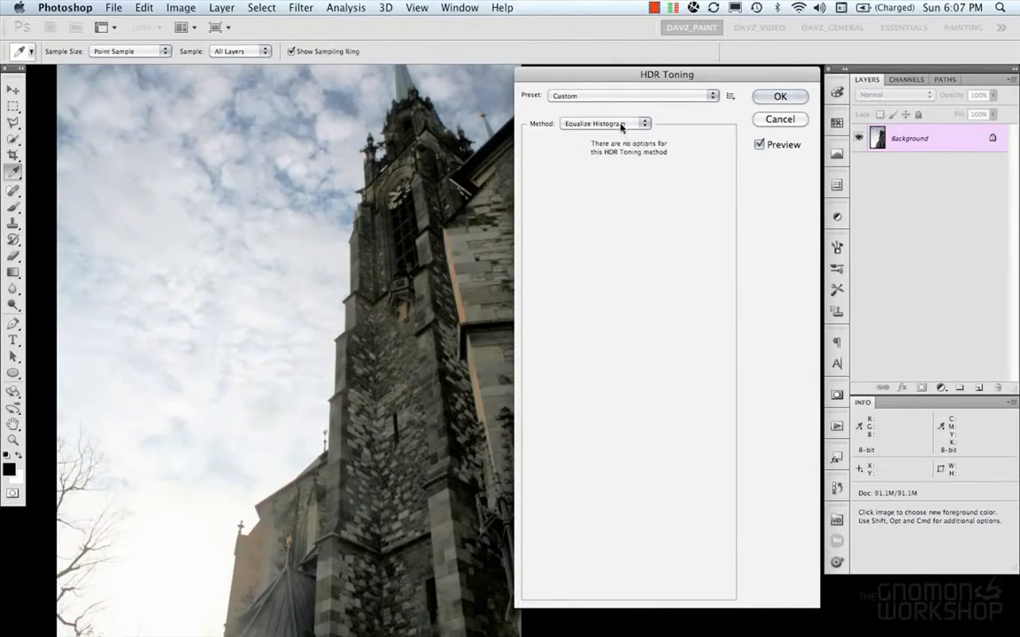
# - Return to Local Adaptation and set edge glow radius 106 px and strength 0.78, gamma 1.04, exposure -0.30 and detail +81%
pyautogui.click(618, 125)
pyautogui.click(620, 132)
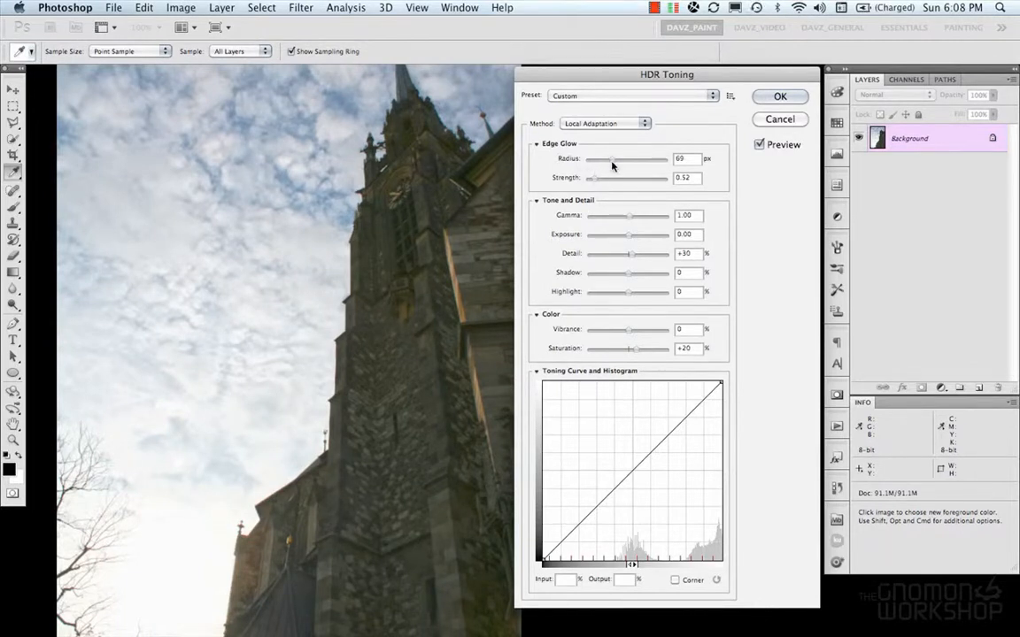
pyautogui.moveTo(620, 180); pyautogui.dragTo(646, 182)
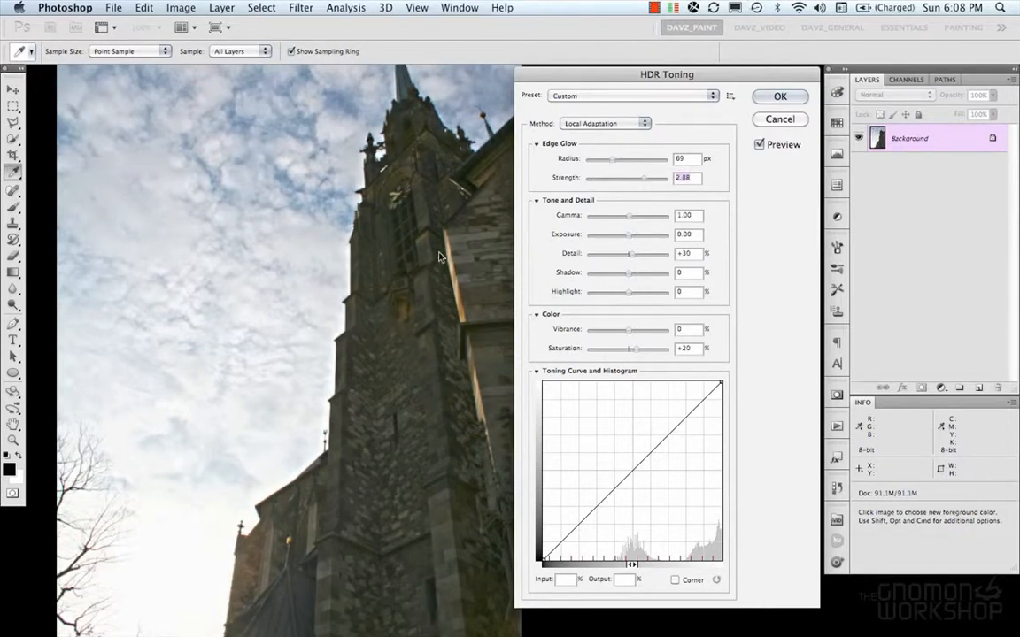
pyautogui.moveTo(613, 161); pyautogui.dragTo(587, 257)
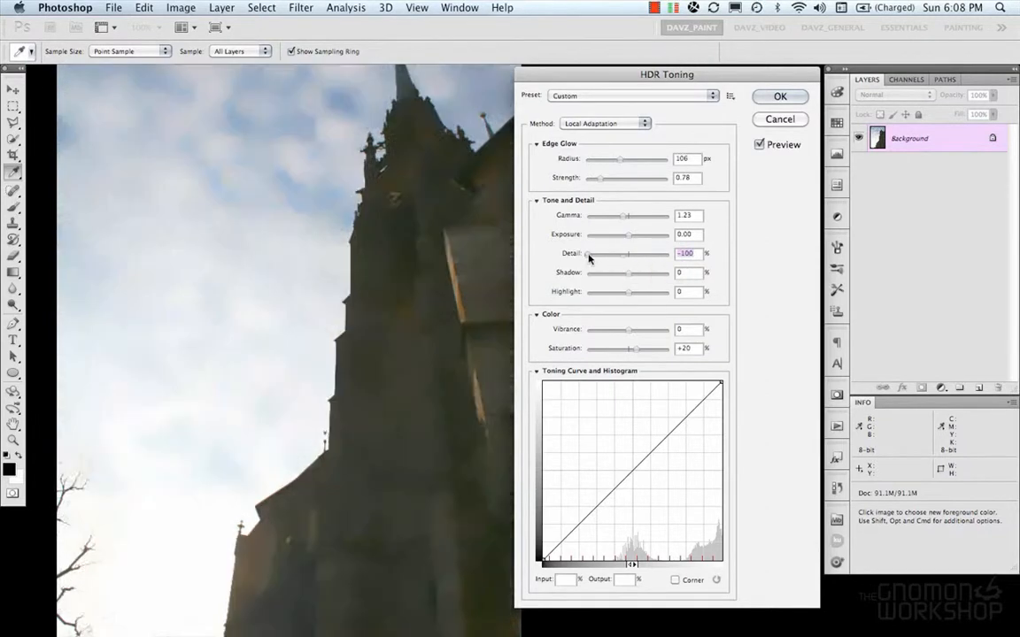
pyautogui.moveTo(590, 258); pyautogui.dragTo(666, 258)
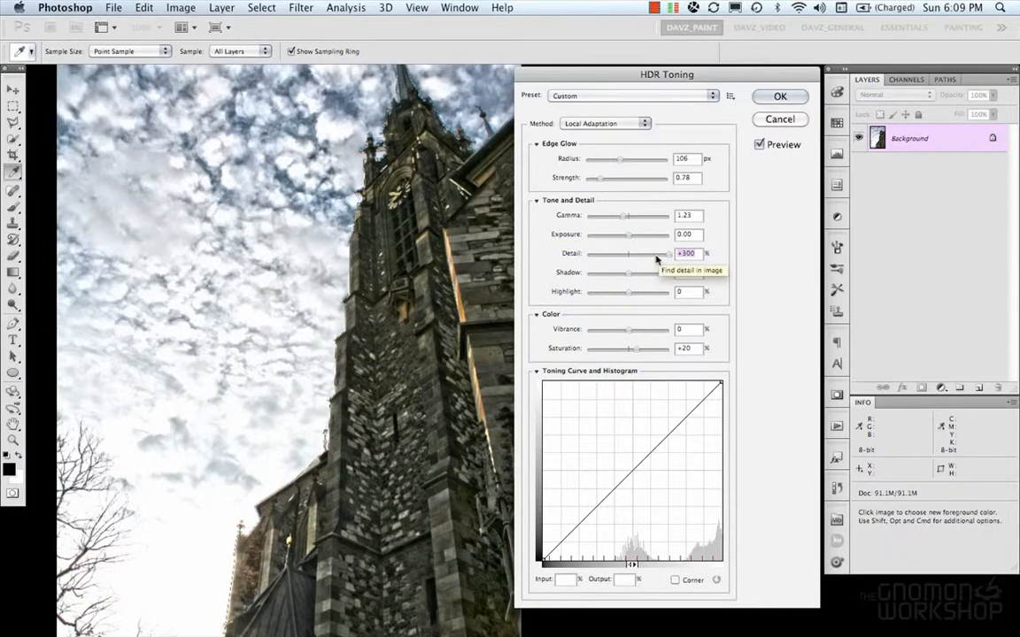
pyautogui.moveTo(656, 259); pyautogui.dragTo(639, 260)
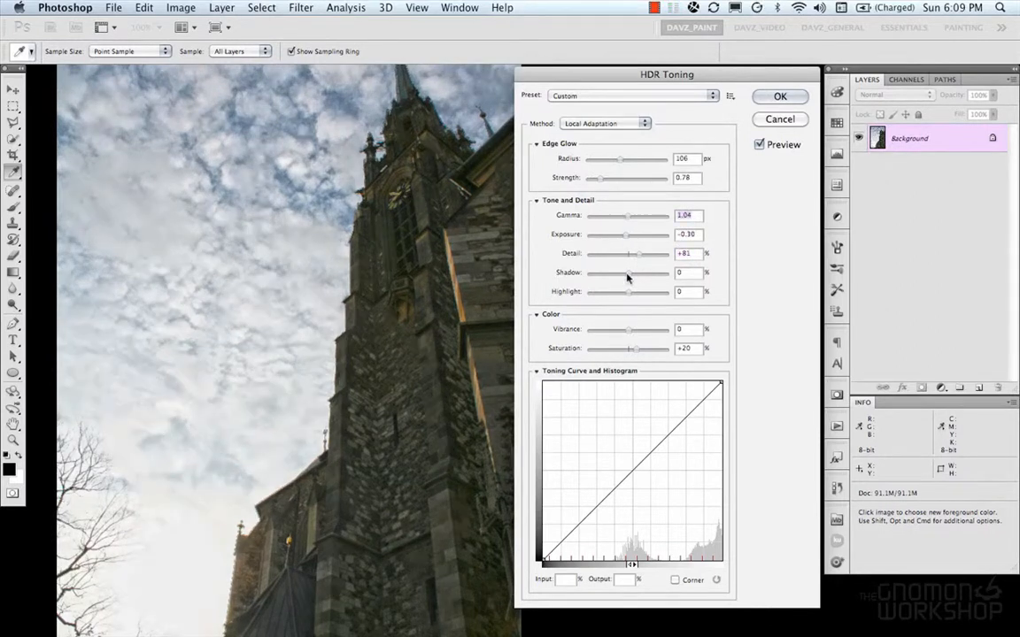
# - Set the toning's shadow to -36%, highlight to -1%, vibrance to +50% and saturation to +50%
pyautogui.moveTo(626, 278)
pyautogui.mouseDown()
pyautogui.moveTo(664, 277)
pyautogui.moveTo(581, 278)
pyautogui.moveTo(614, 281)
pyautogui.mouseUp()
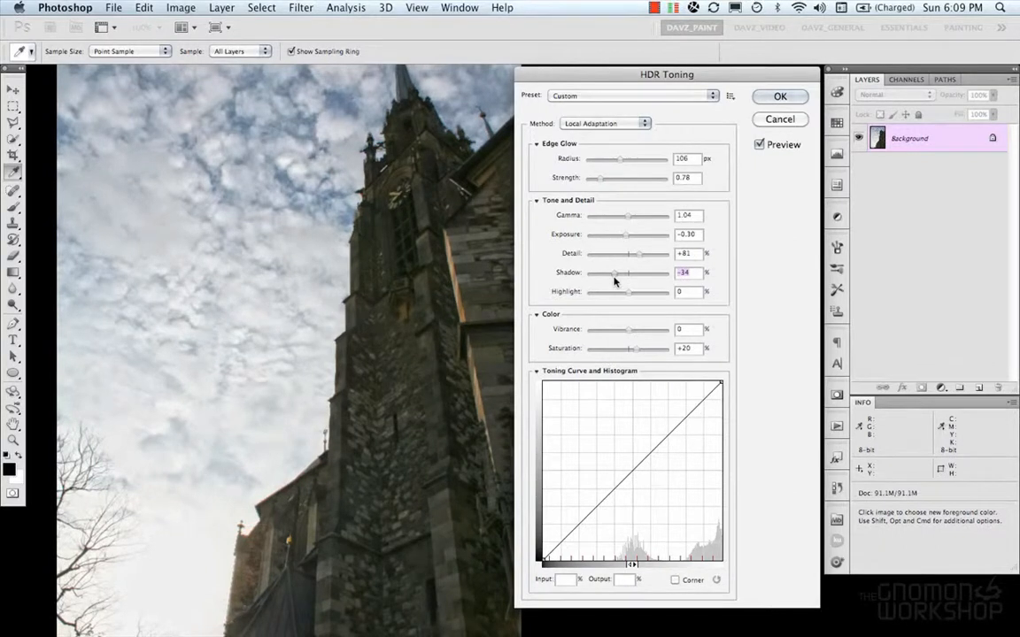
pyautogui.moveTo(628, 293)
pyautogui.mouseDown()
pyautogui.moveTo(670, 297)
pyautogui.moveTo(596, 298)
pyautogui.moveTo(645, 299)
pyautogui.moveTo(628, 296)
pyautogui.mouseUp()
pyautogui.moveTo(629, 335); pyautogui.dragTo(650, 335)
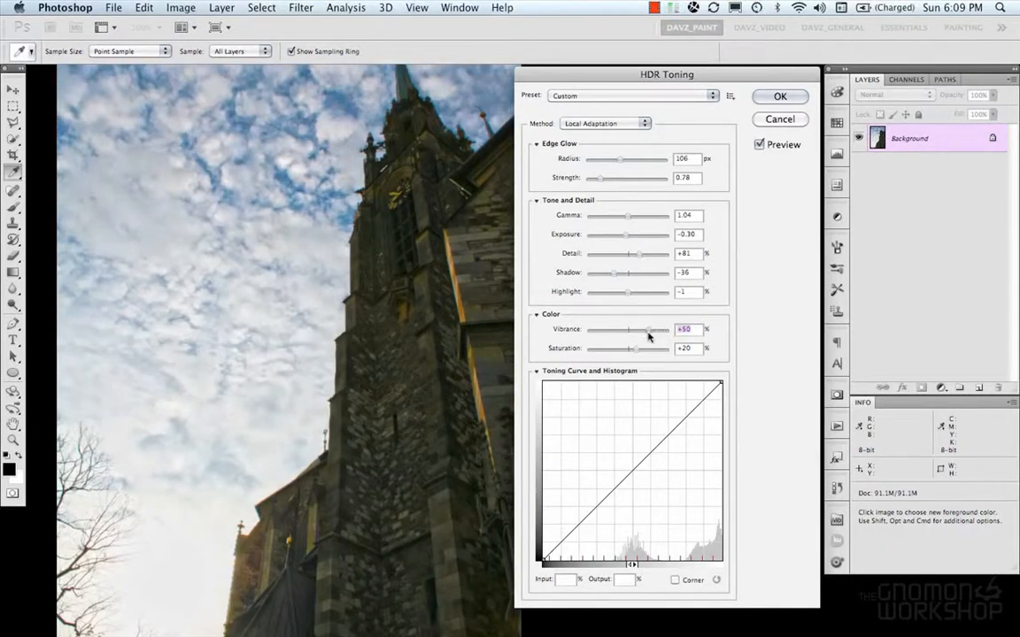
pyautogui.moveTo(637, 349)
pyautogui.mouseDown()
pyautogui.moveTo(673, 352)
pyautogui.moveTo(647, 357)
pyautogui.mouseUp()
# - Shape the toning curve with raised highlights (81% to 91%), midtones (51% to 56%) and darkened shadows (16% to 15%), and apply HDR Toning
pyautogui.moveTo(694, 409); pyautogui.dragTo(687, 399)
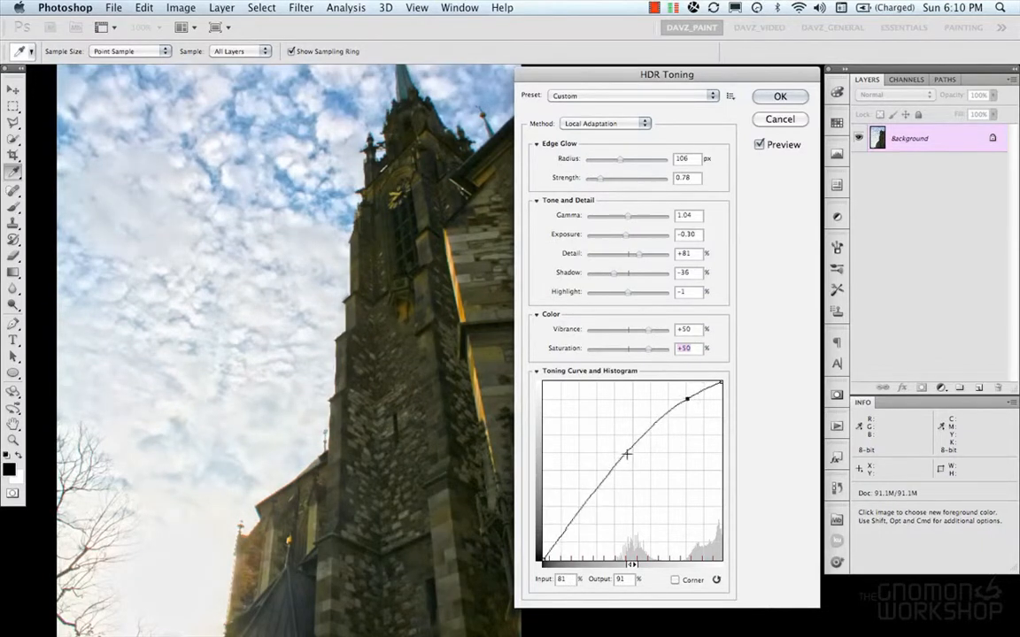
pyautogui.moveTo(626, 454); pyautogui.dragTo(634, 461)
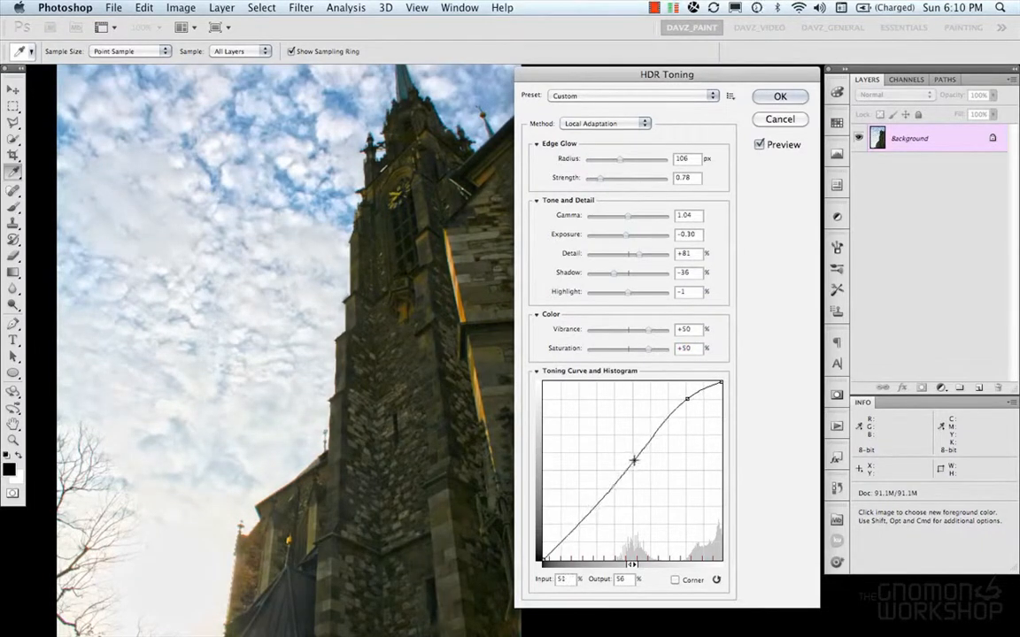
pyautogui.moveTo(596, 503); pyautogui.dragTo(572, 533)
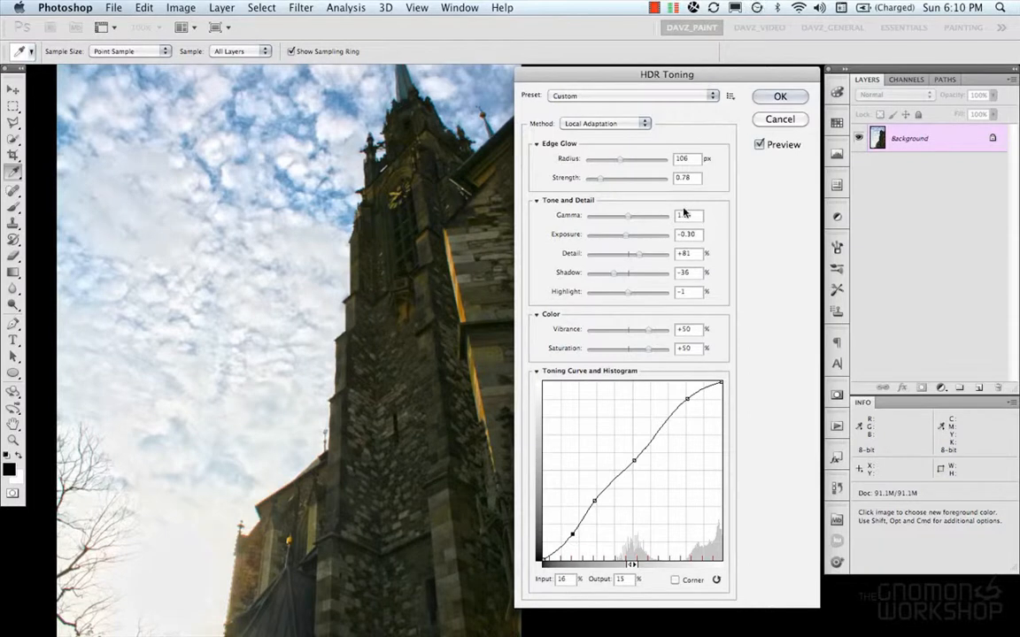
pyautogui.click(779, 99)
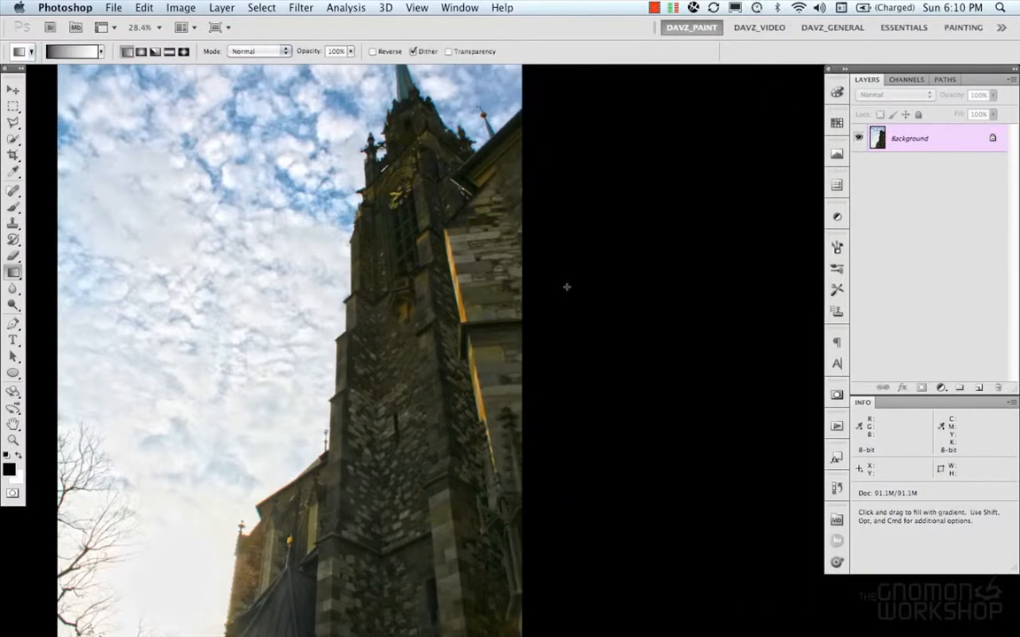
pyautogui.press('super+0')
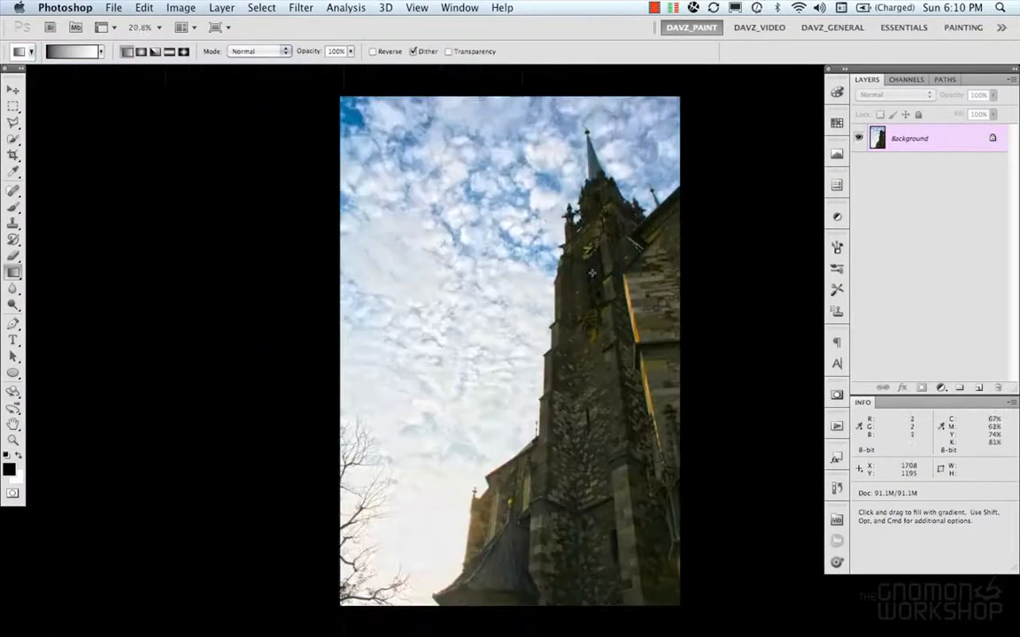
pyautogui.scroll(1, 591, 272)
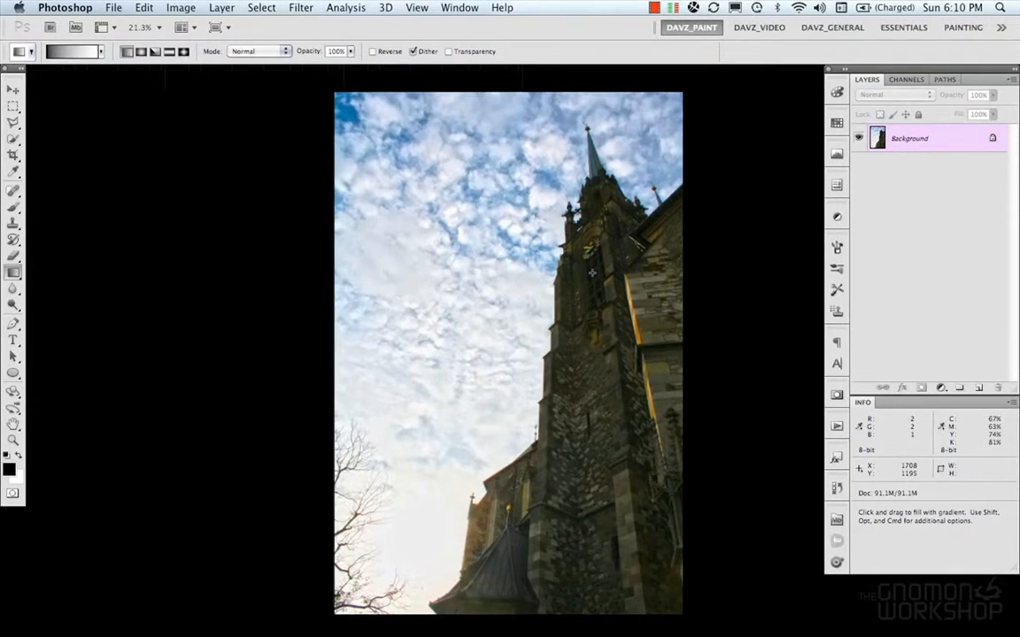
pyautogui.press('f')
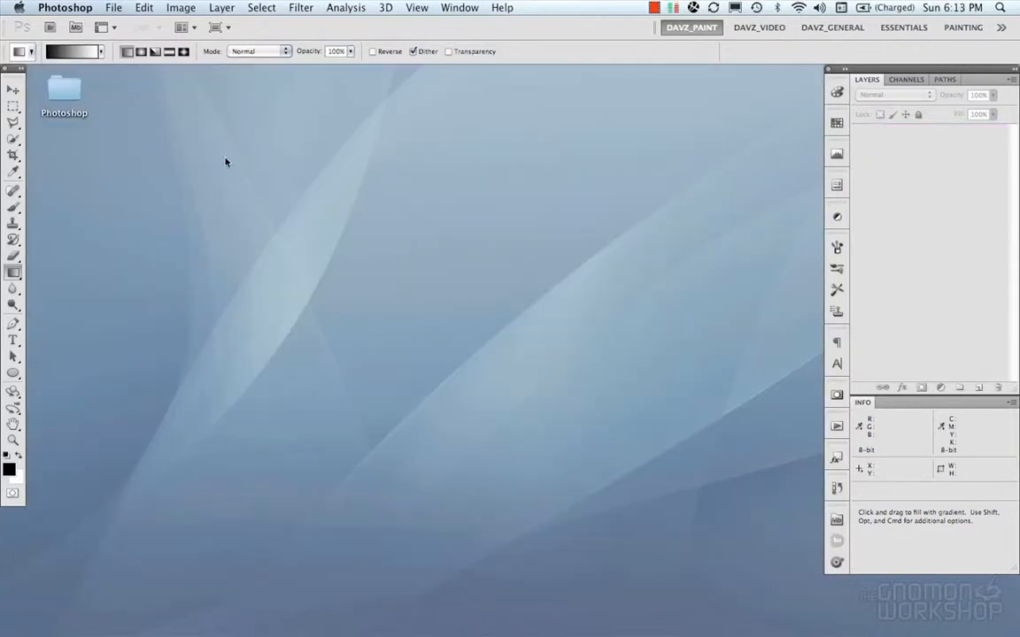
# - Open the raw photo LensCorrection_02.CR2 from the HDR folder in Camera Raw
pyautogui.click(113, 7)
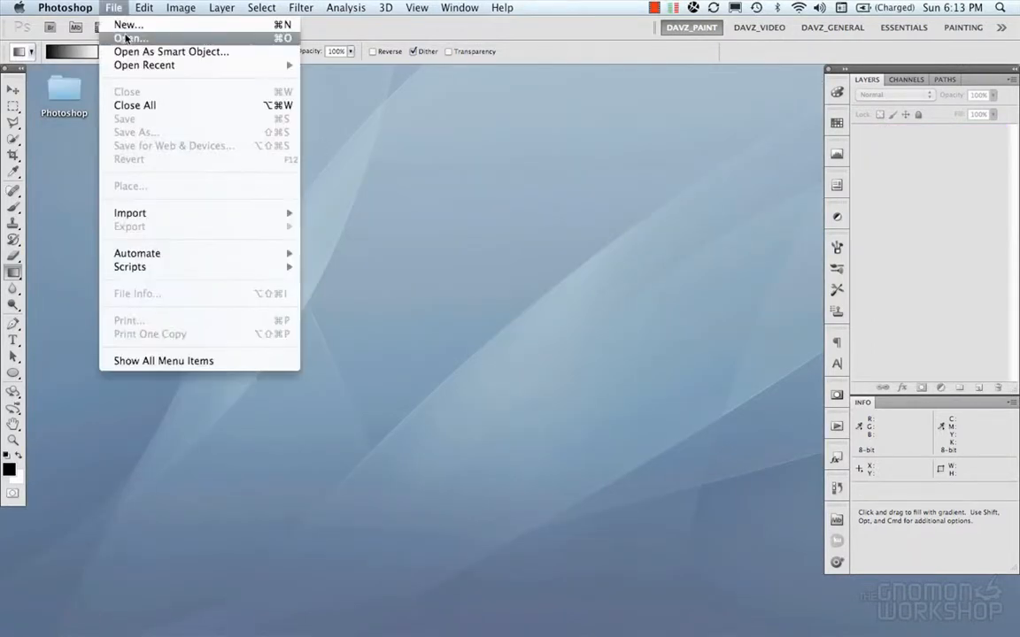
pyautogui.click(124, 38)
pyautogui.click(219, 368)
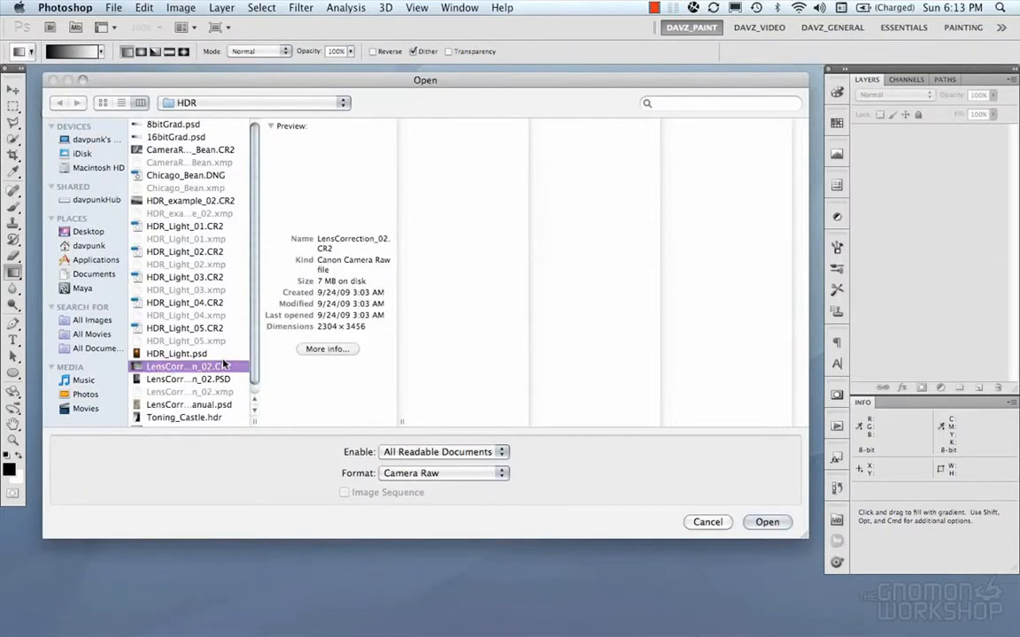
pyautogui.click(770, 524)
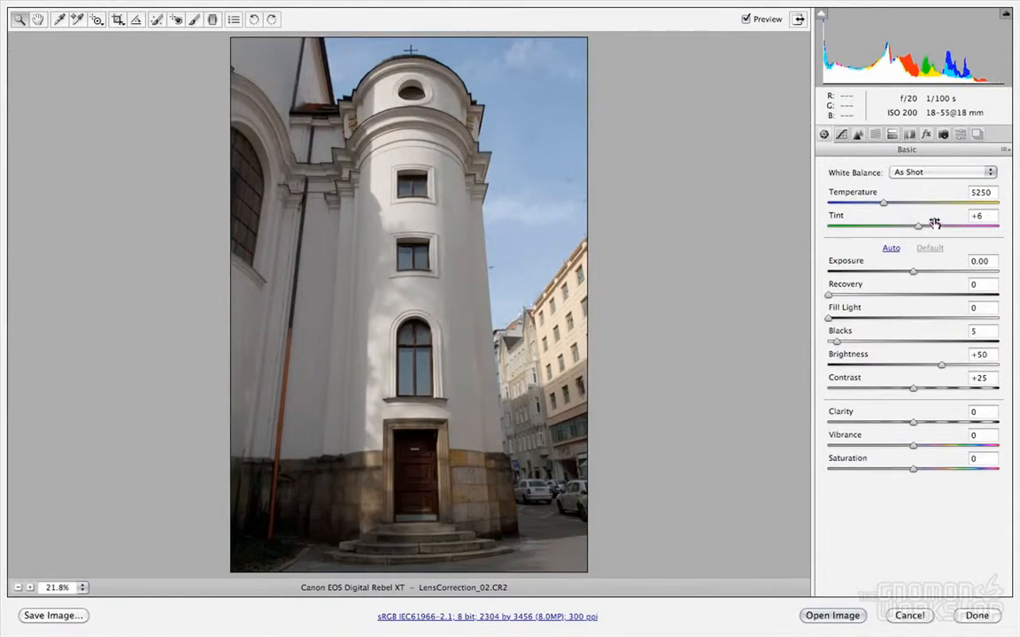
# - Compare the building photo with lens profile corrections off and on, leaving them enabled
pyautogui.click(909, 134)
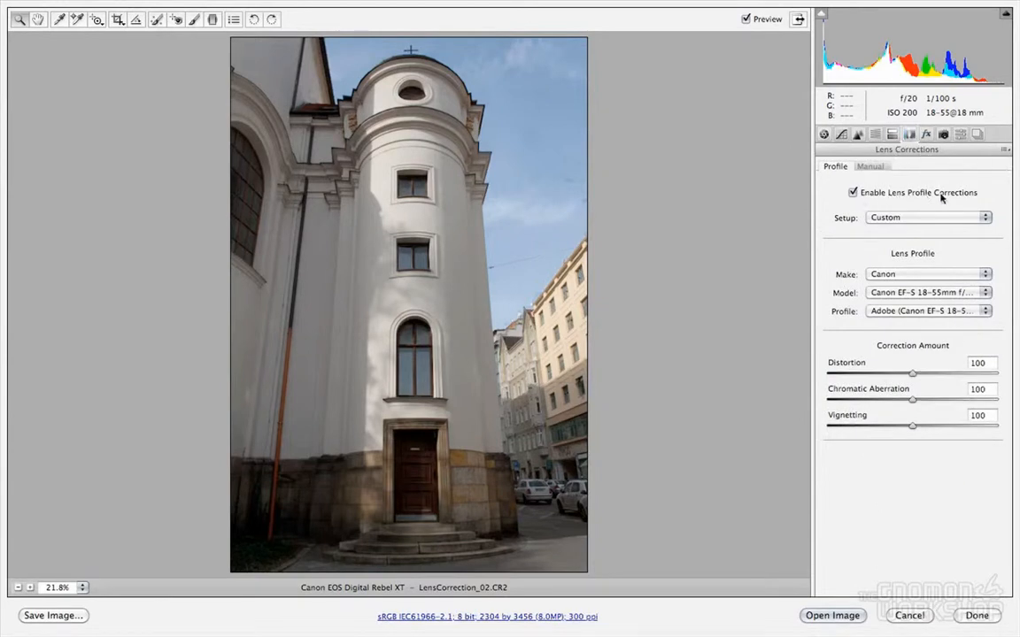
pyautogui.click(884, 194)
pyautogui.click(860, 194)
pyautogui.click(853, 193)
pyautogui.click(853, 193)
pyautogui.click(853, 193)
pyautogui.click(853, 193)
pyautogui.click(854, 193)
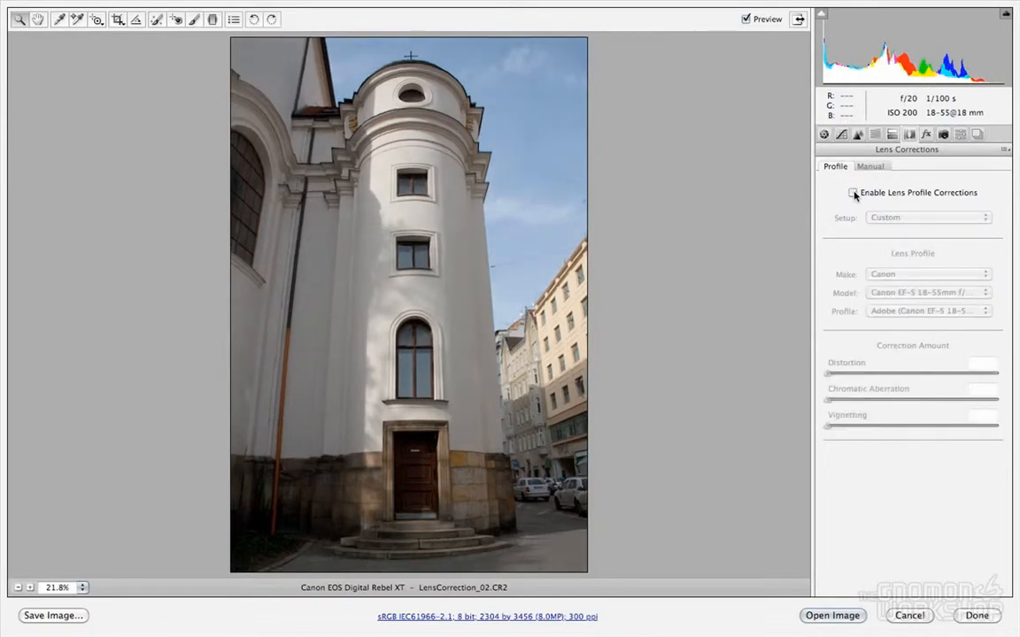
pyautogui.click(854, 193)
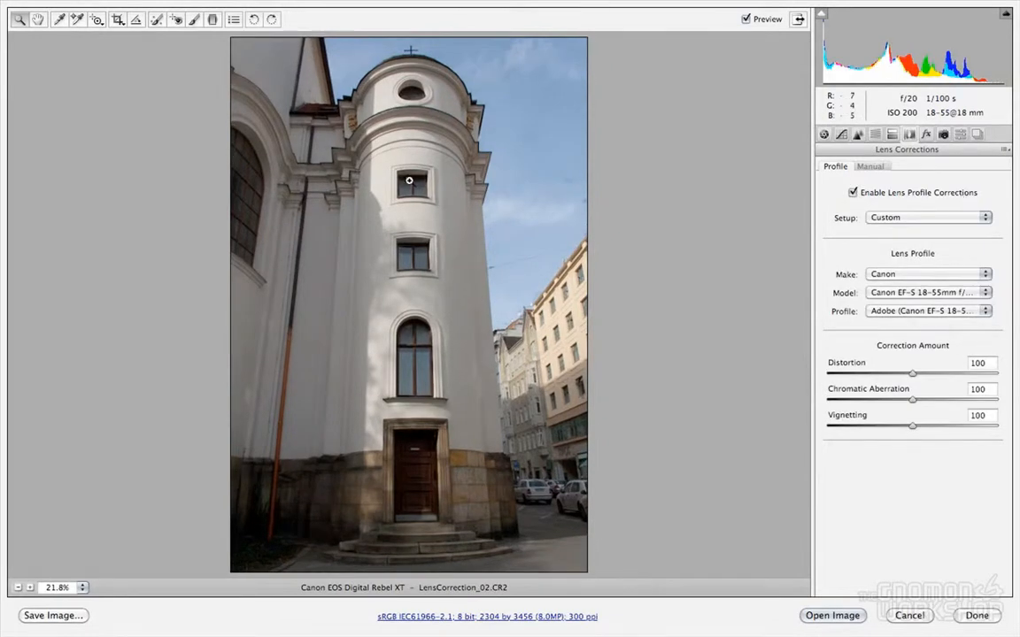
# - Examine the available makes, models and profiles for the Canon lens, keeping the current selections
pyautogui.click(888, 274)
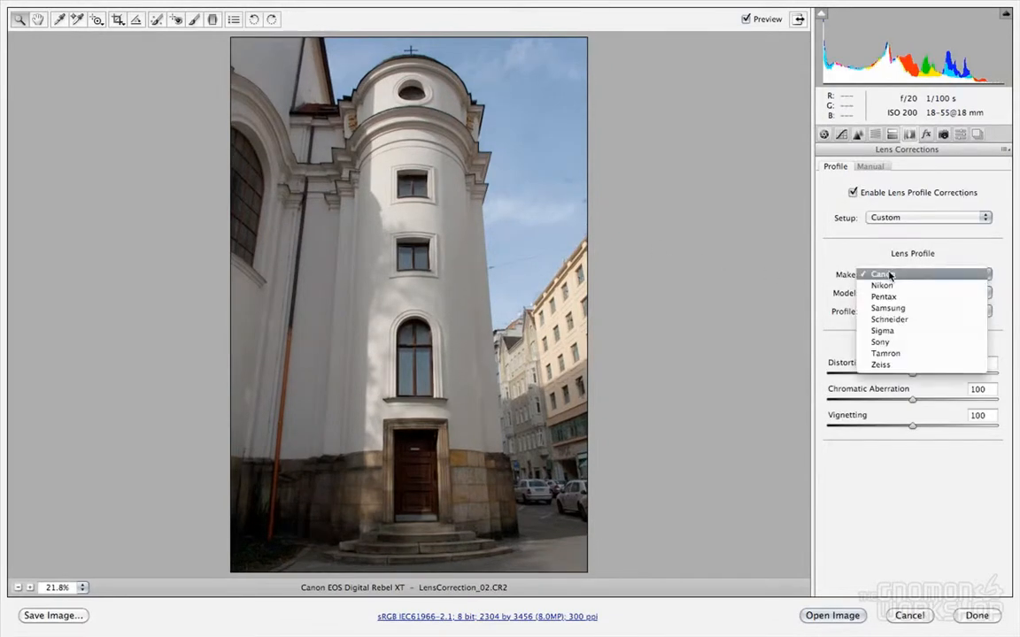
pyautogui.click(897, 276)
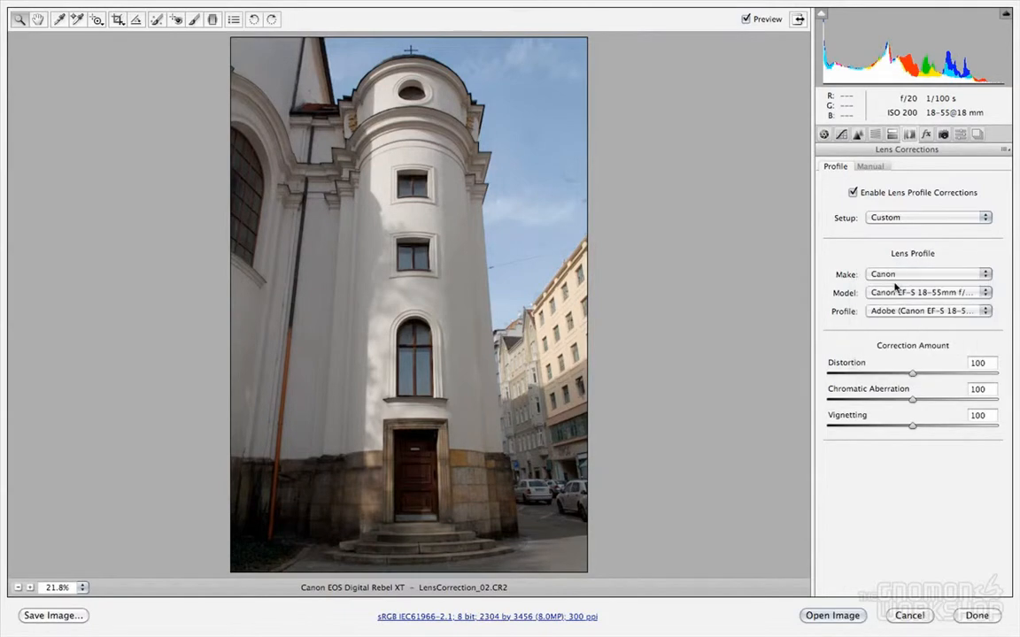
pyautogui.click(889, 293)
pyautogui.click(891, 293)
pyautogui.click(892, 311)
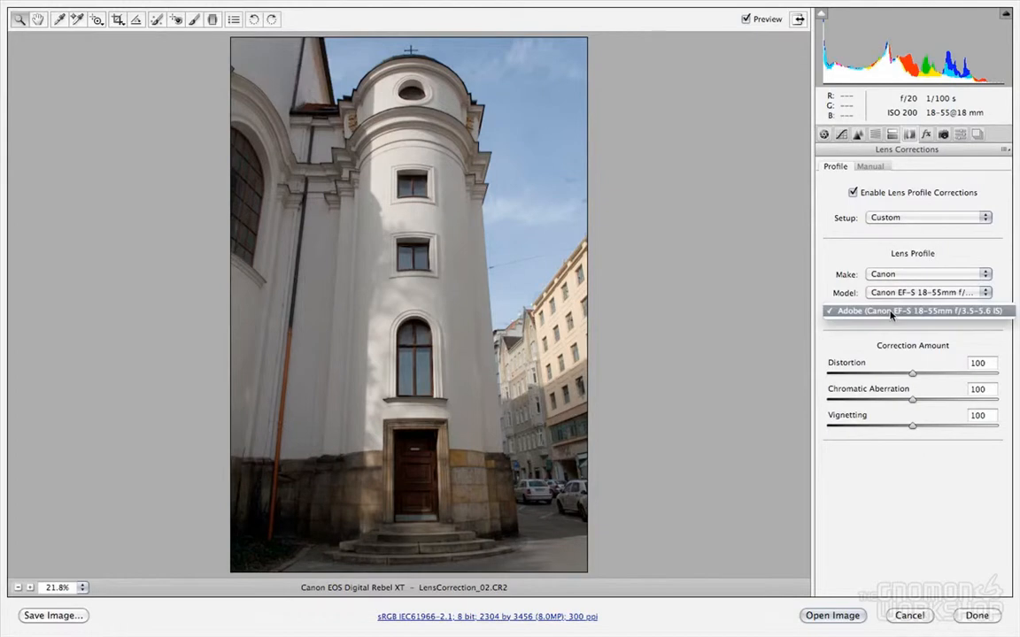
pyautogui.click(891, 314)
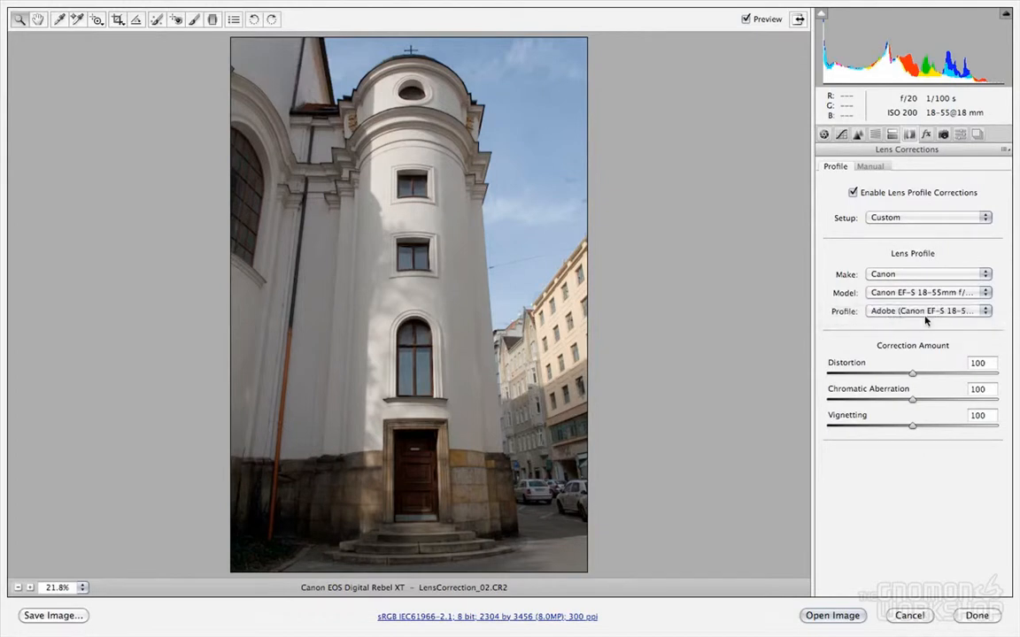
# - Try a distortion correction amount of 107 and cancel the Camera Raw edits
pyautogui.moveTo(914, 378)
pyautogui.mouseDown()
pyautogui.moveTo(923, 378)
pyautogui.moveTo(898, 378)
pyautogui.moveTo(921, 378)
pyautogui.mouseUp()
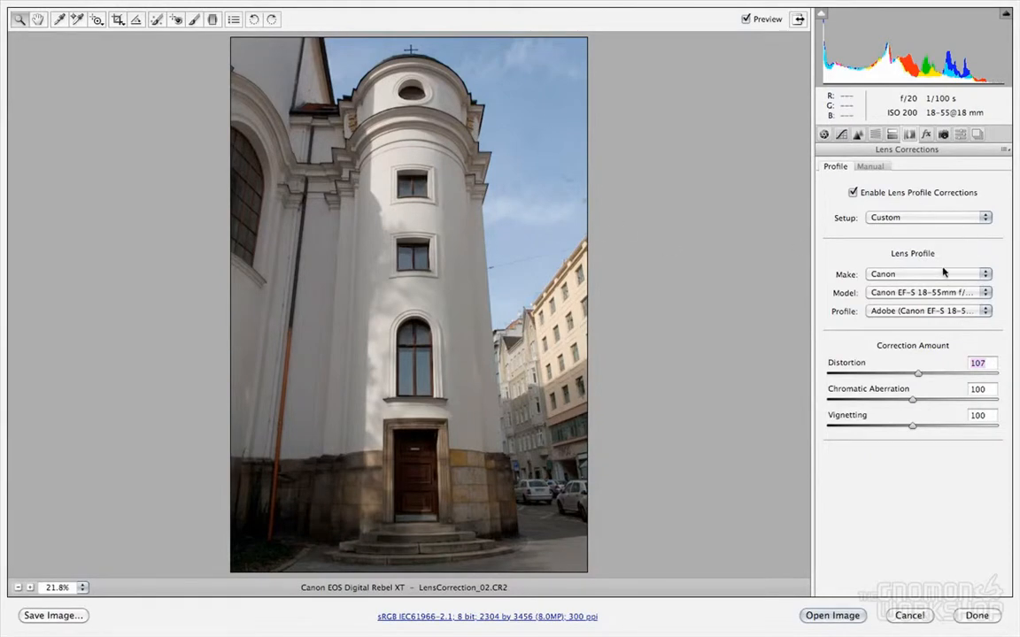
pyautogui.click(909, 615)
# - Open LensCorrection_Manual.psd and enlarge its document window to fill the workspace
pyautogui.click(112, 8)
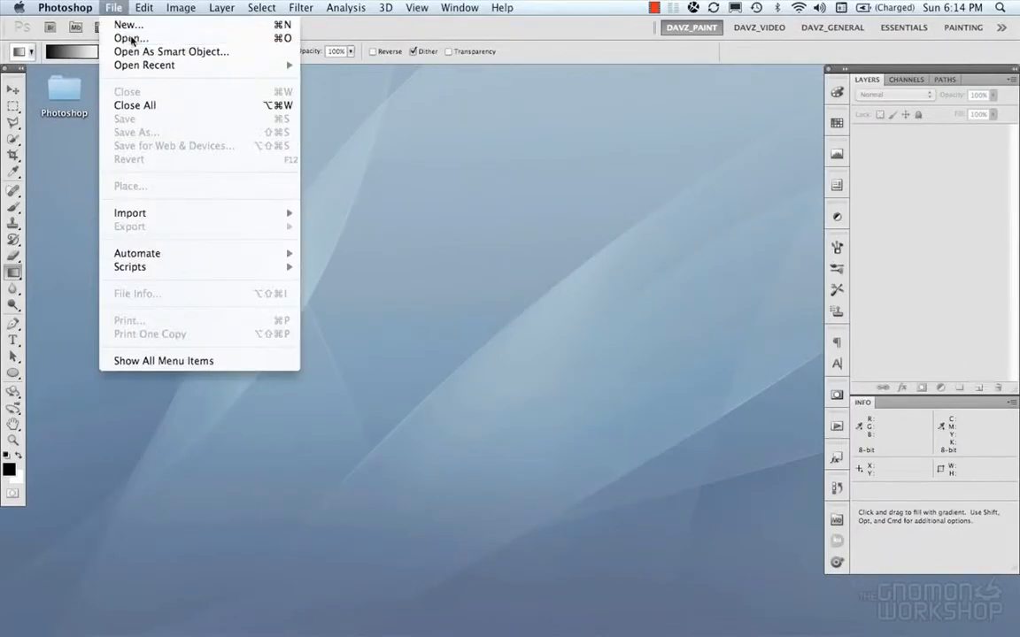
pyautogui.click(130, 38)
pyautogui.scroll(-1, 241, 378)
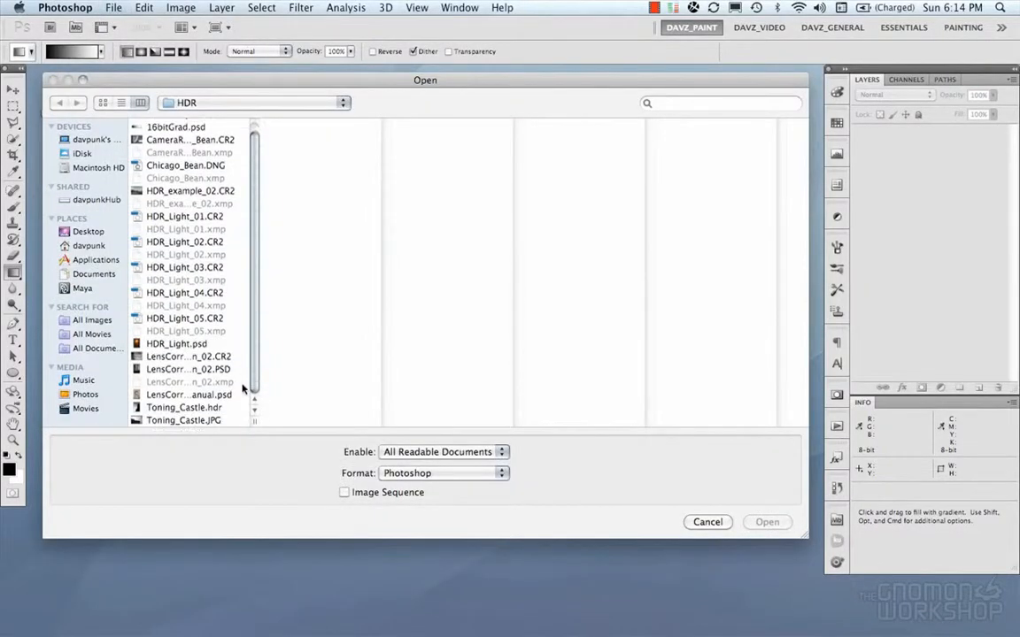
pyautogui.click(189, 395)
pyautogui.click(759, 524)
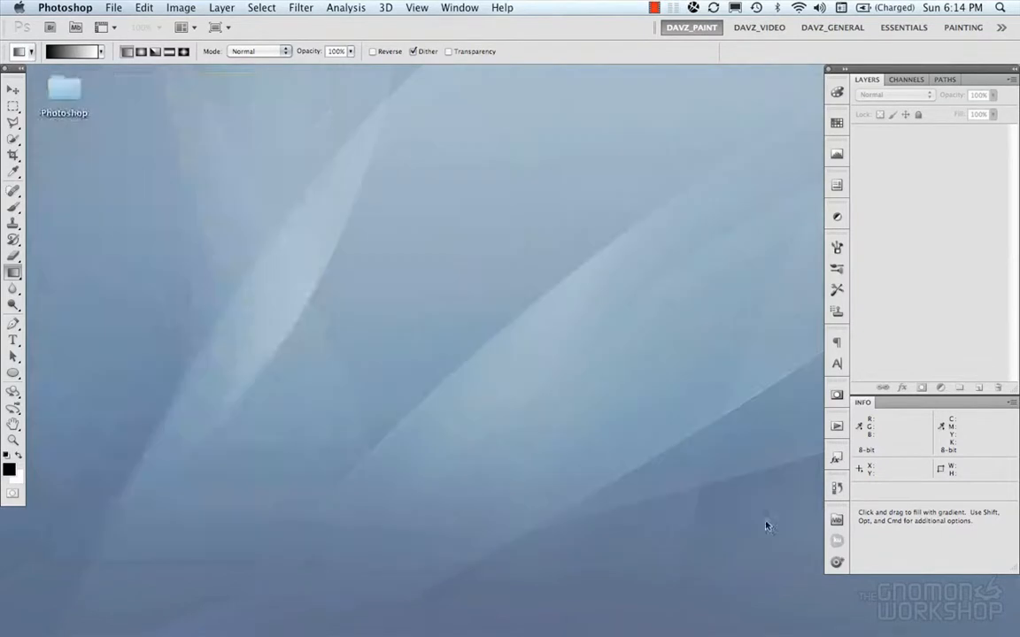
pyautogui.moveTo(197, 72); pyautogui.dragTo(224, 73)
pyautogui.moveTo(337, 544); pyautogui.dragTo(825, 574)
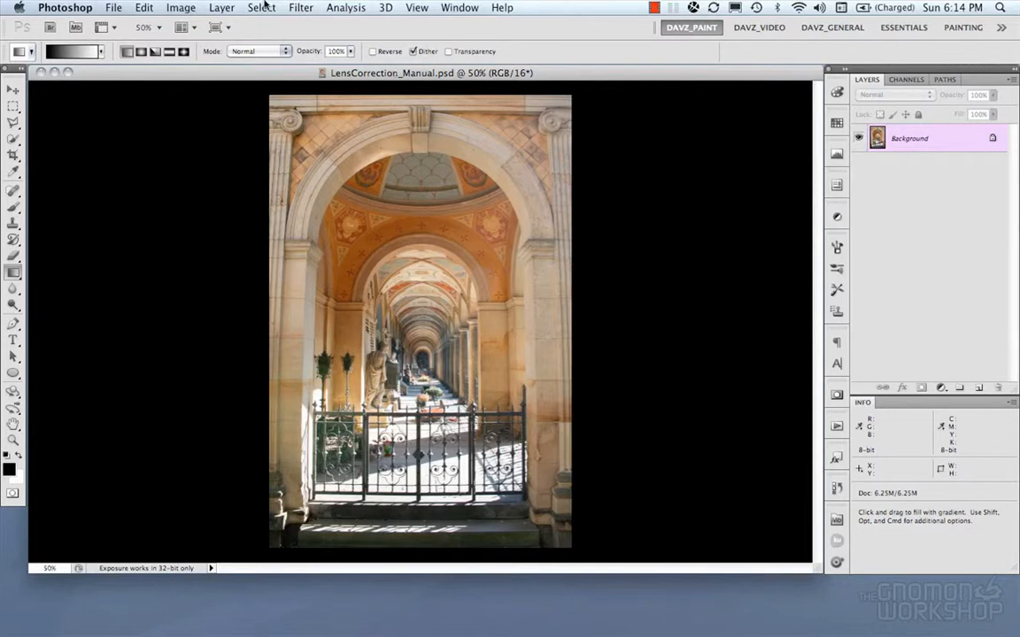
# - Start the Lens Correction filter and straighten the archway photo along the top rail of the iron gate
pyautogui.click(301, 7)
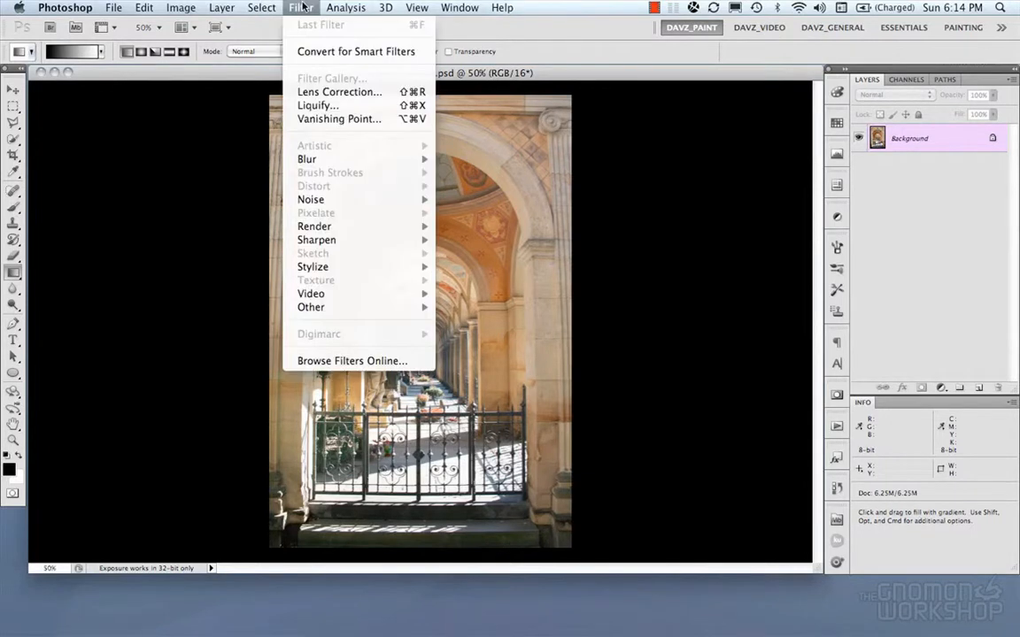
pyautogui.click(338, 97)
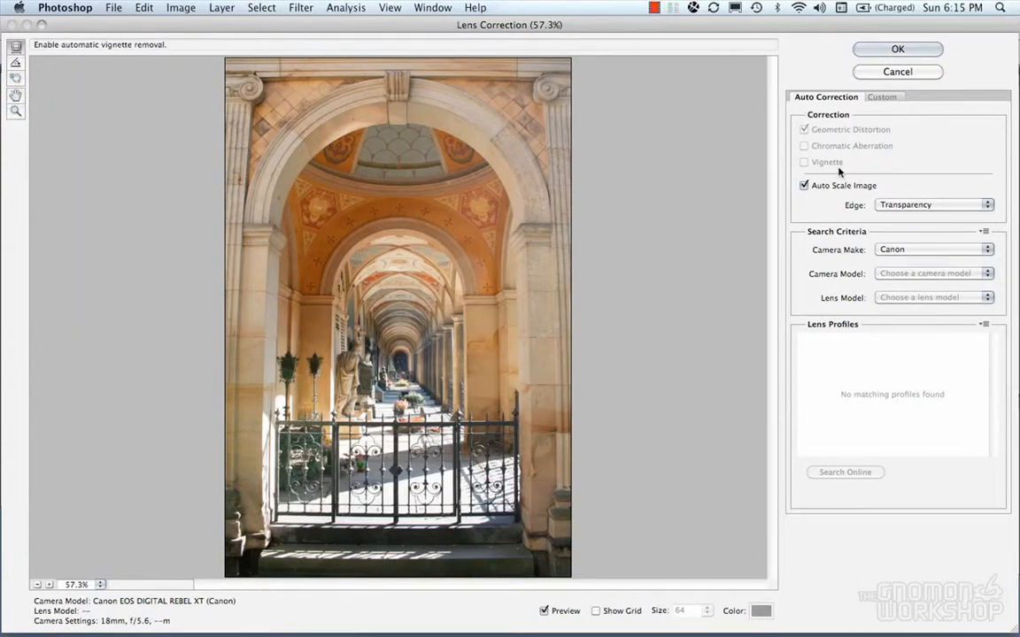
pyautogui.click(883, 98)
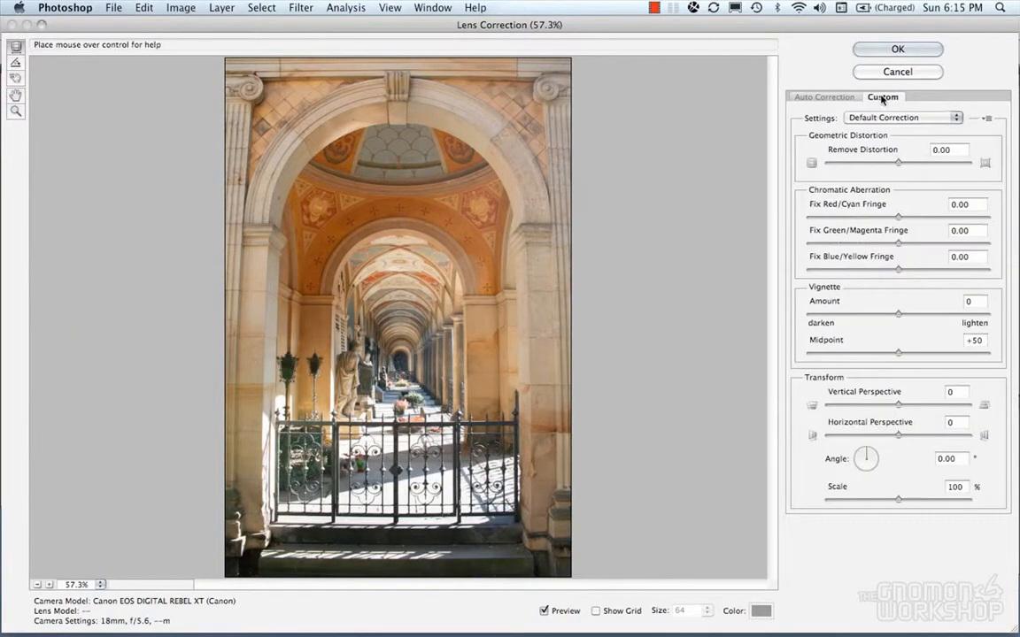
pyautogui.click(830, 100)
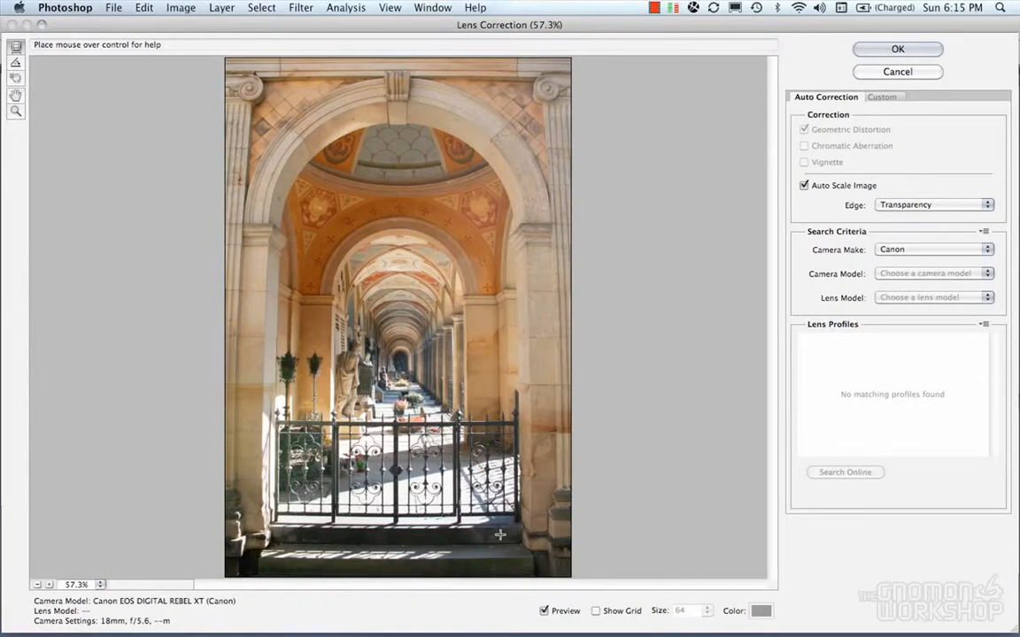
pyautogui.click(17, 65)
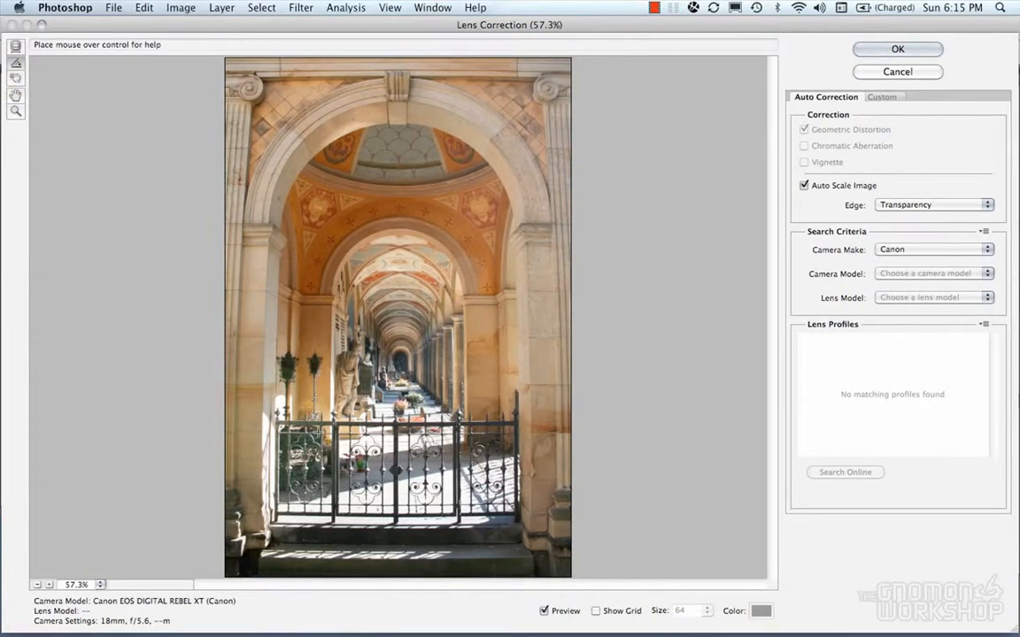
pyautogui.moveTo(301, 419); pyautogui.dragTo(515, 422)
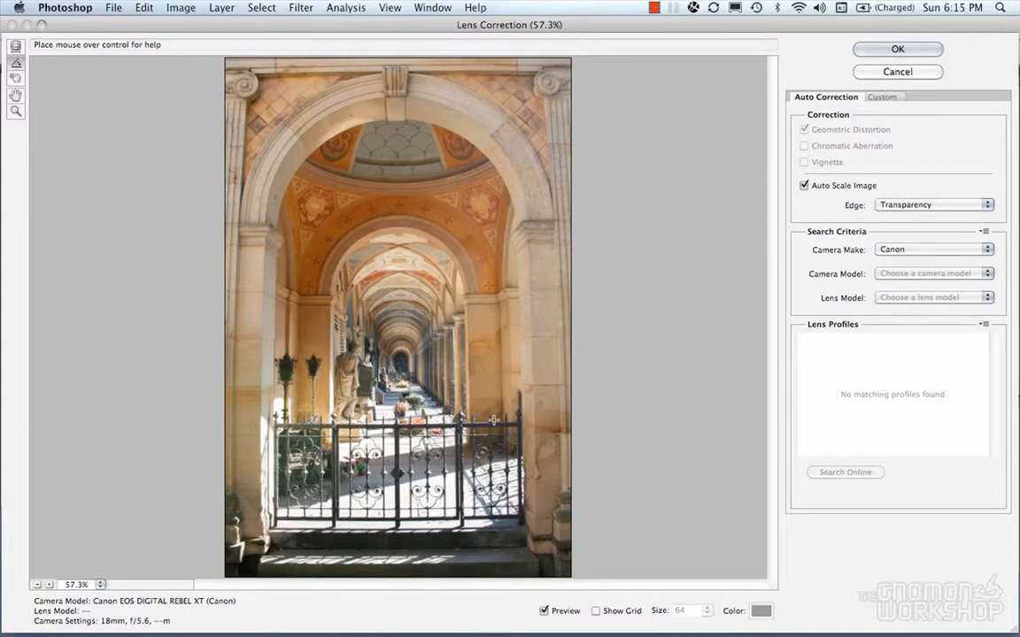
# - Turn off Match Image Sensor Size, try the Canon EOS REBEL T1i camera model, and settle on the Canon camera model
pyautogui.click(983, 232)
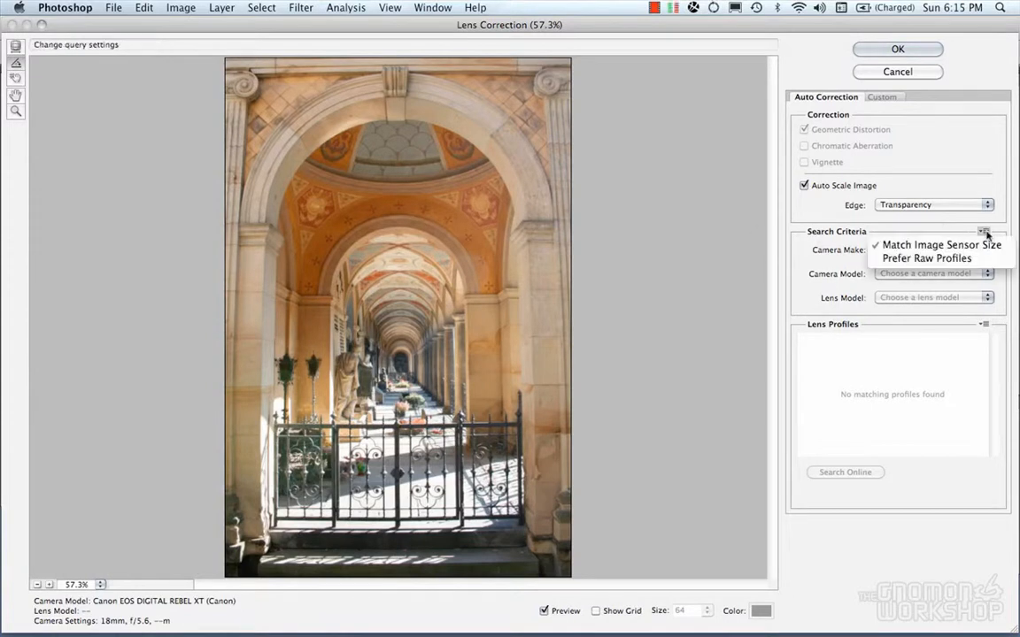
pyautogui.click(957, 234)
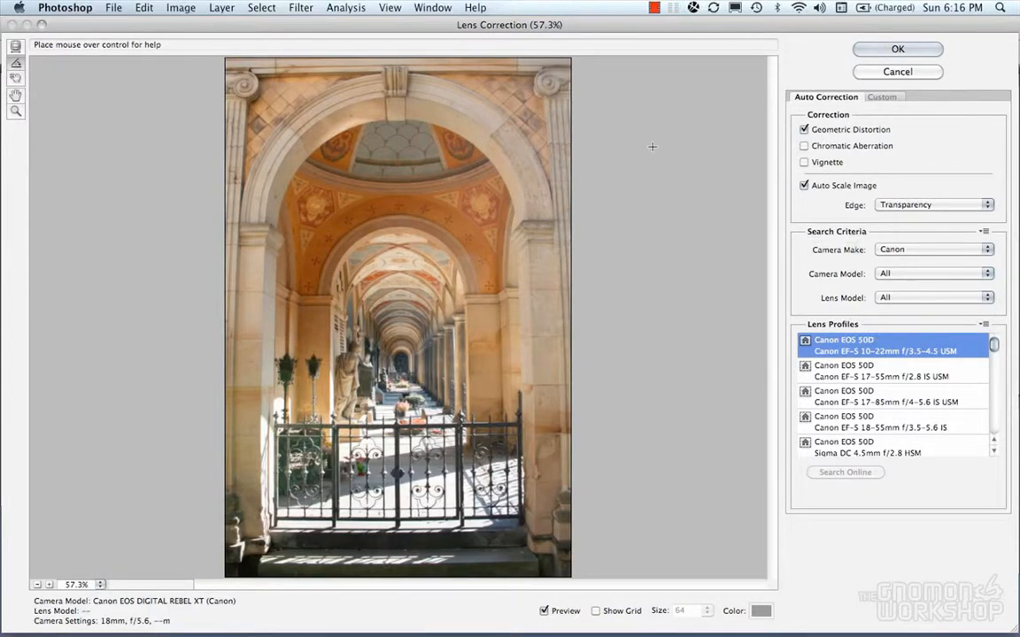
pyautogui.click(899, 275)
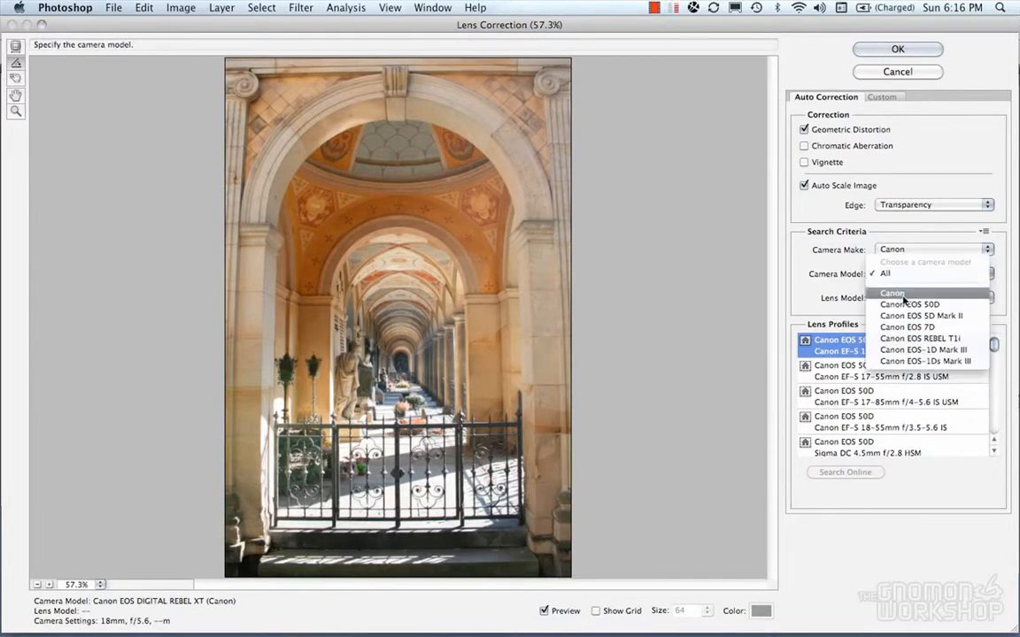
pyautogui.click(945, 340)
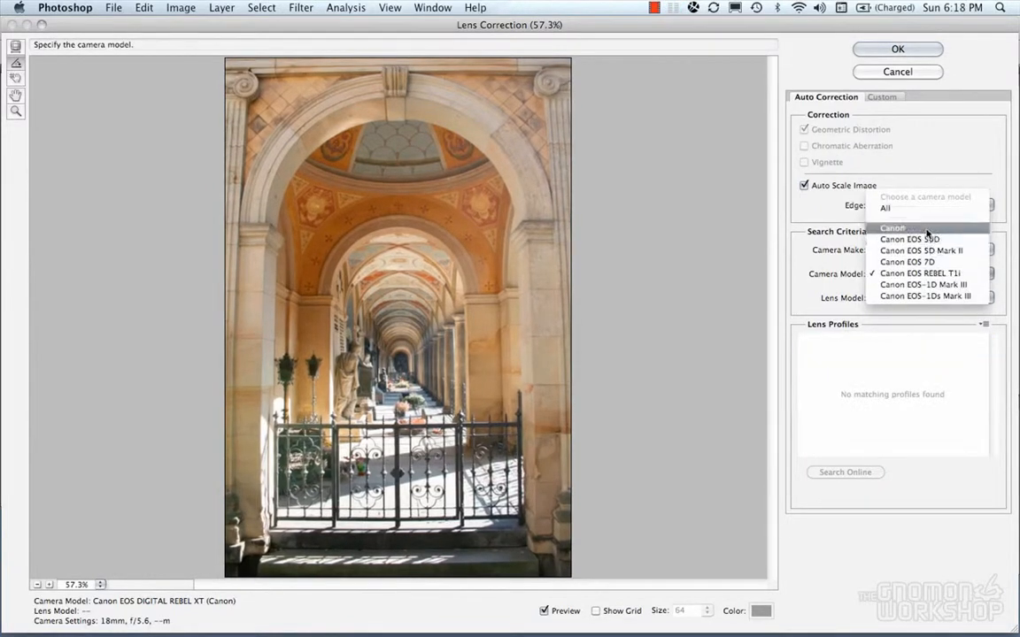
pyautogui.click(927, 235)
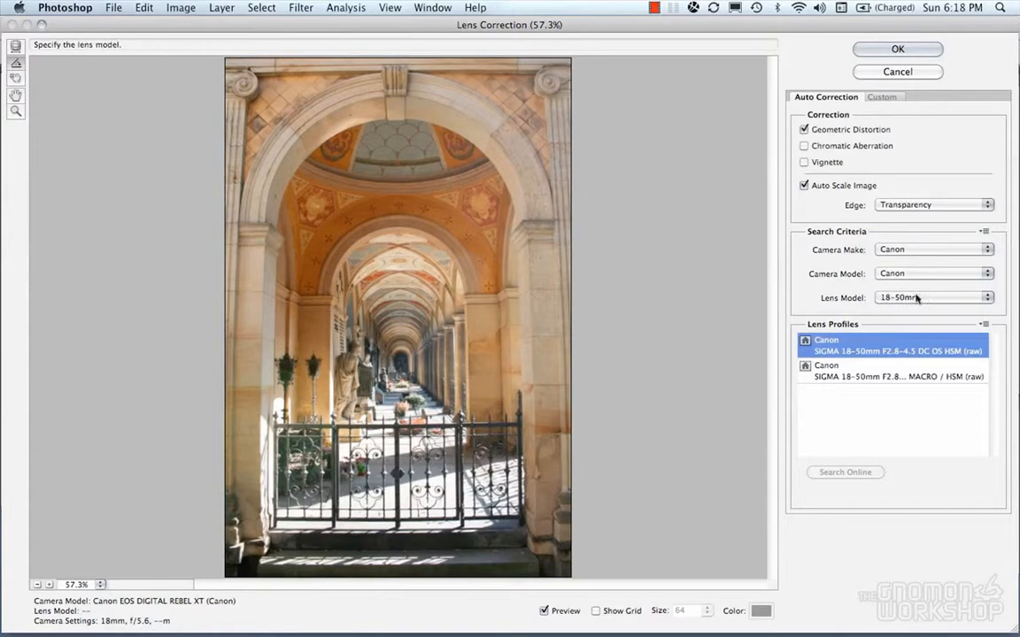
# - Keep the 18-50mm lens model and compare the archway photo with and without the automatic correction
pyautogui.click(917, 298)
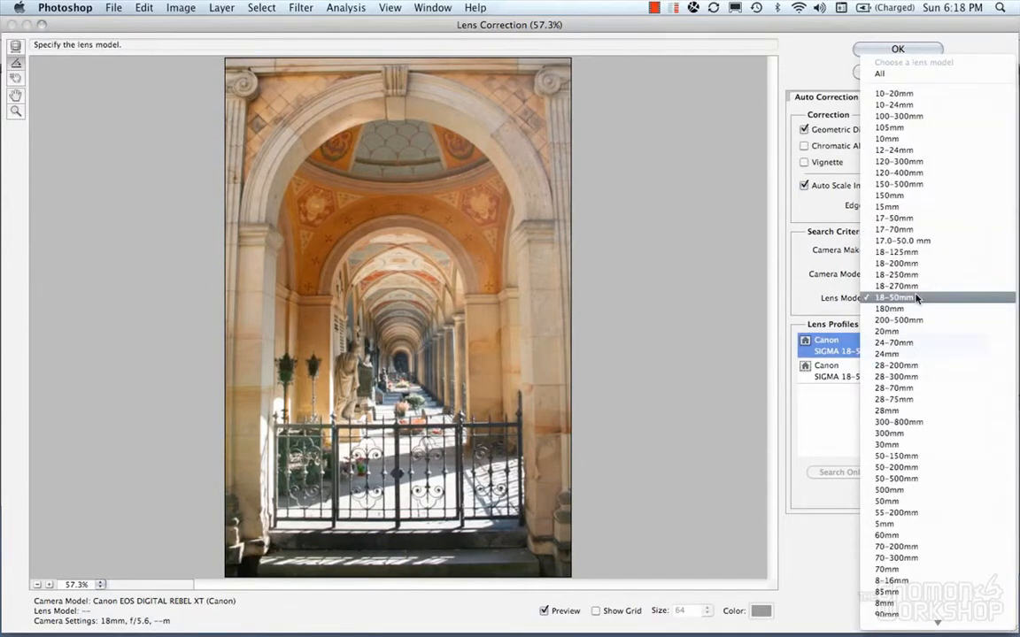
pyautogui.click(917, 299)
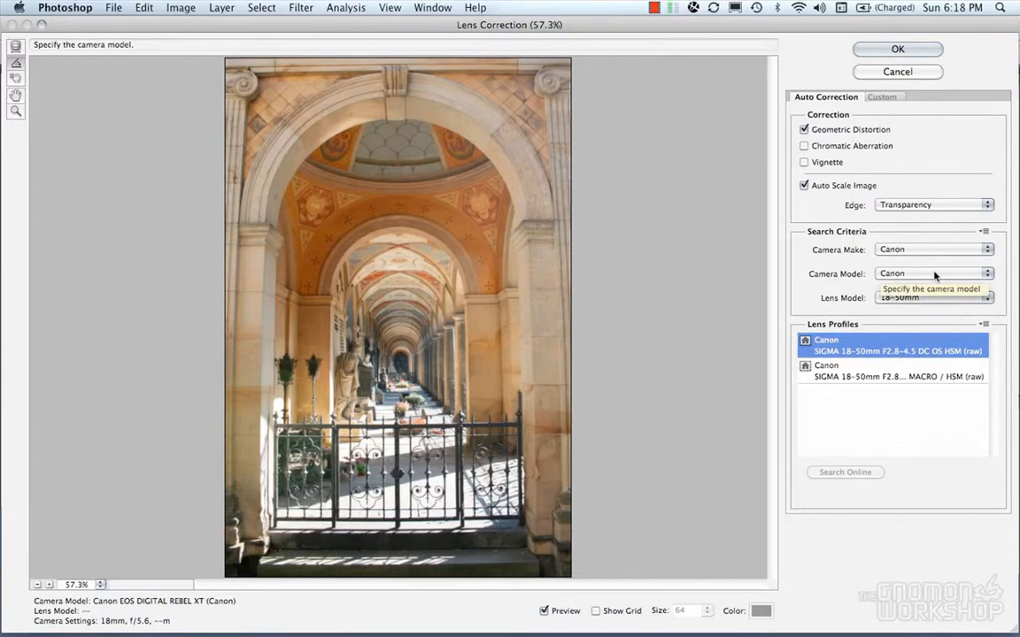
pyautogui.click(543, 611)
pyautogui.click(544, 611)
pyautogui.click(544, 610)
pyautogui.click(544, 611)
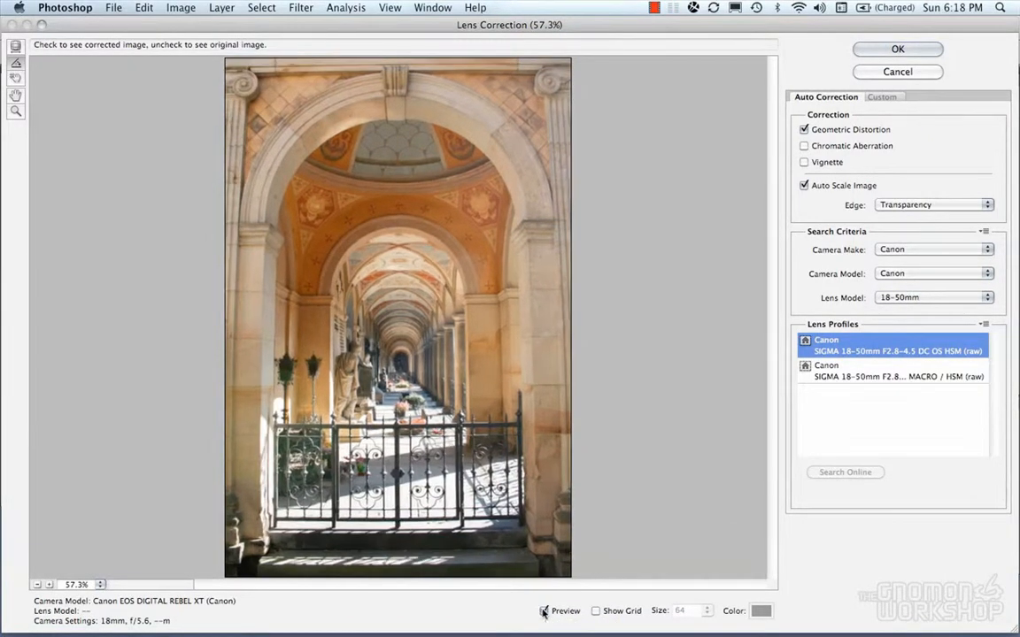
pyautogui.click(544, 611)
pyautogui.click(543, 611)
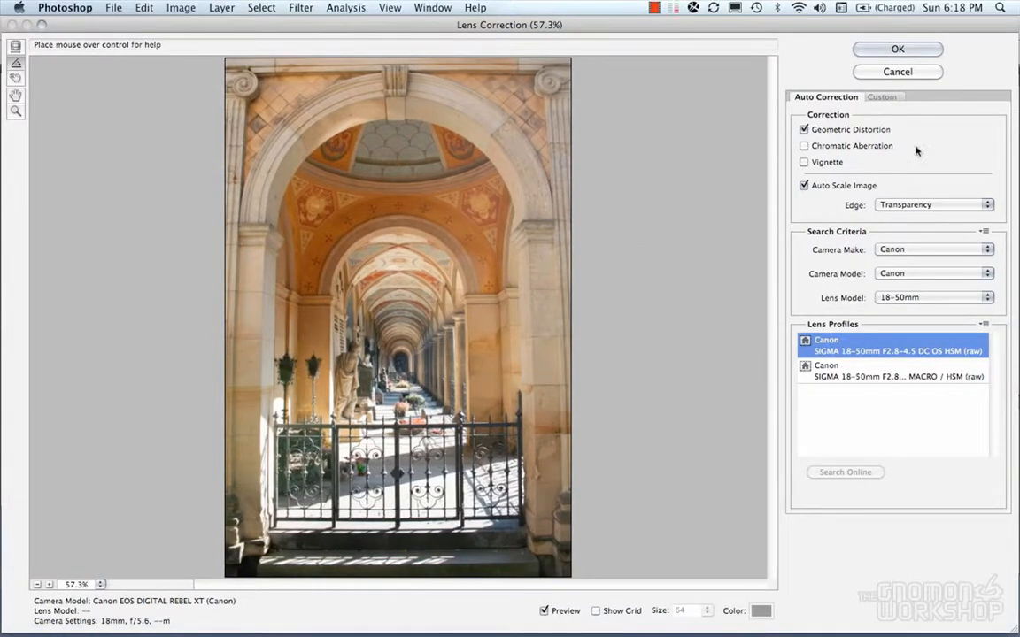
# - In the custom corrections, set Remove Distortion to +5.00 and compare the photo with and without the correction
pyautogui.click(882, 99)
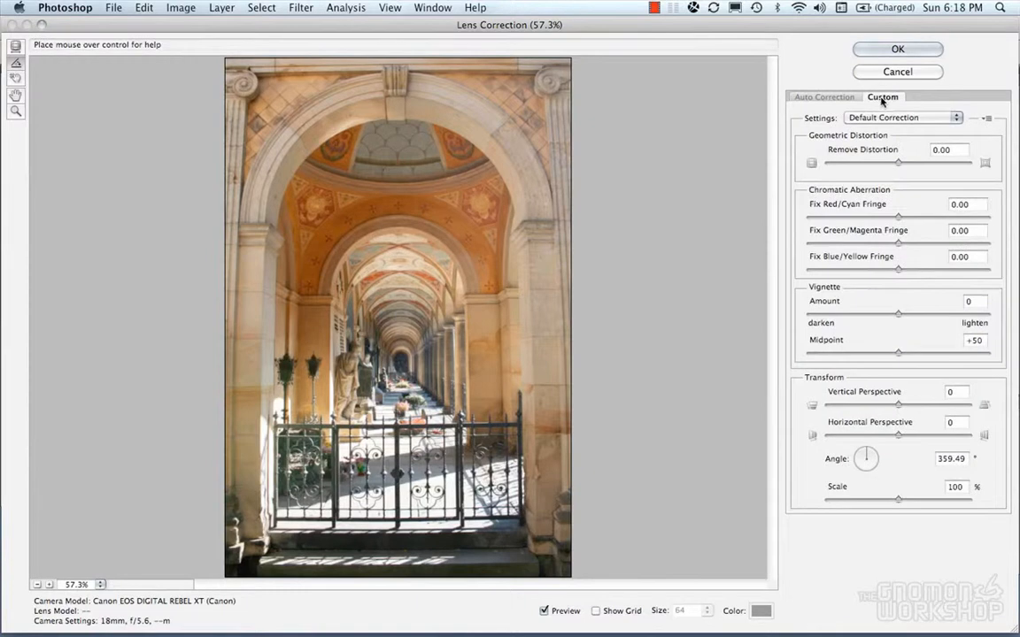
pyautogui.click(882, 118)
pyautogui.click(881, 118)
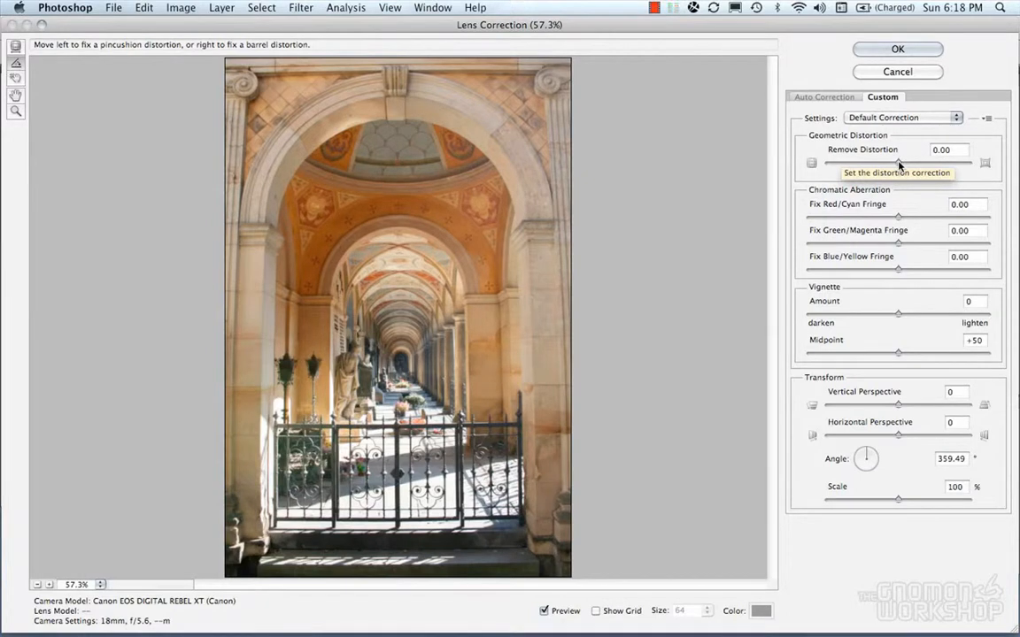
pyautogui.moveTo(899, 165); pyautogui.dragTo(903, 166)
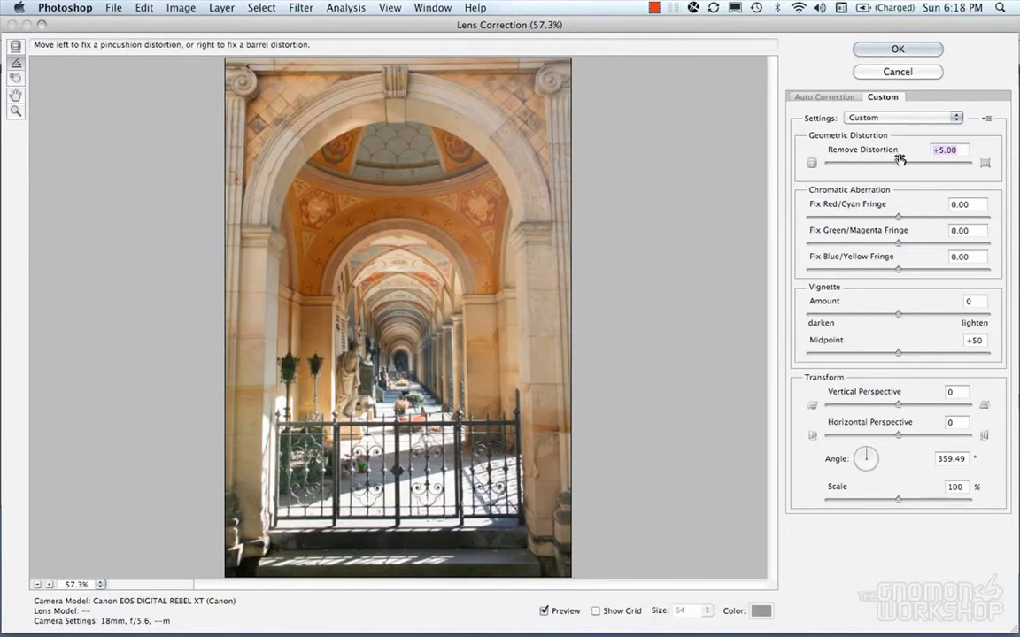
pyautogui.moveTo(902, 166)
pyautogui.mouseDown()
pyautogui.moveTo(854, 167)
pyautogui.moveTo(941, 169)
pyautogui.moveTo(902, 171)
pyautogui.mouseUp()
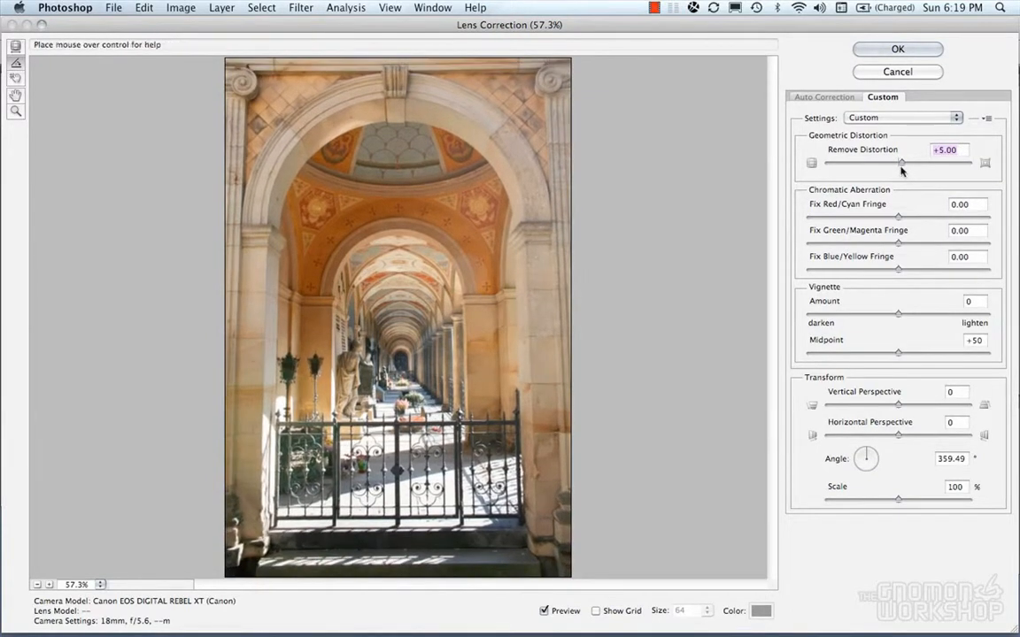
pyautogui.click(544, 611)
pyautogui.click(544, 611)
pyautogui.click(544, 611)
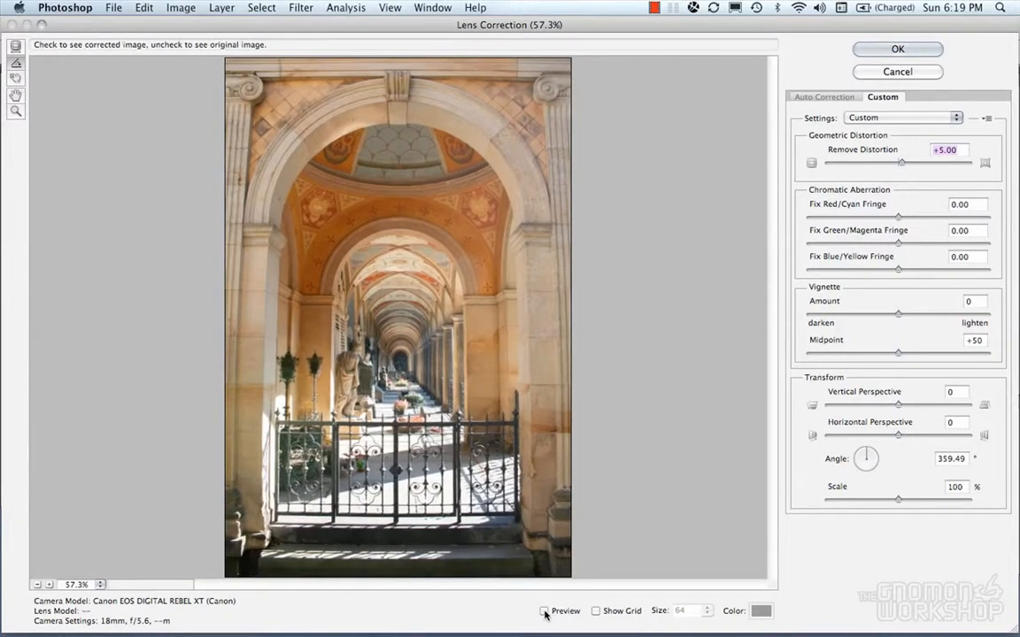
pyautogui.click(544, 611)
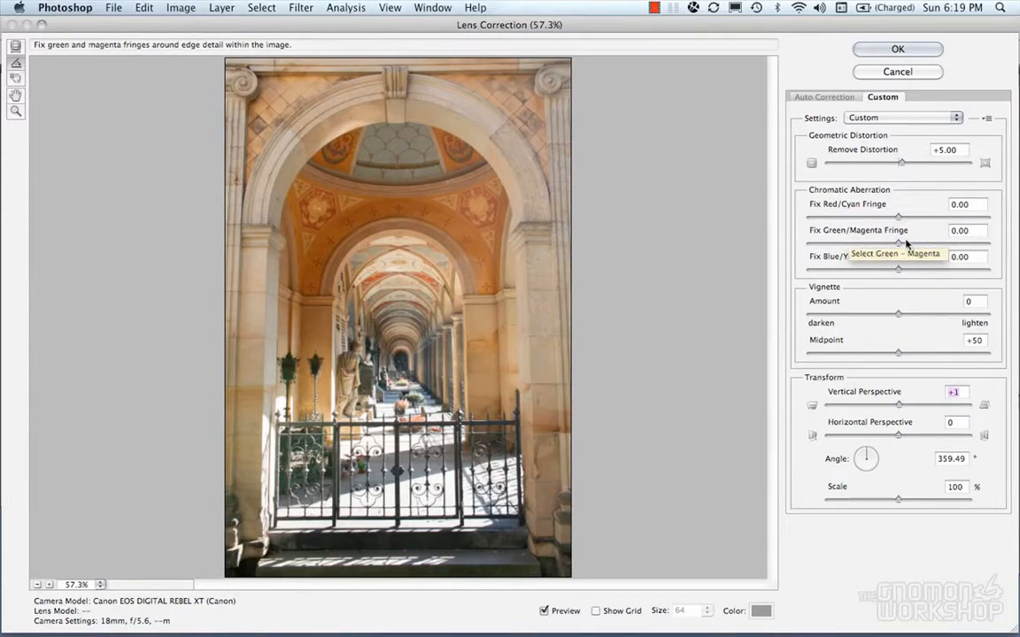
# - Set Fix Red/Cyan Fringe to -0.79 and darken the edges with a vignette amount of -48 and midpoint of +60
pyautogui.moveTo(899, 217)
pyautogui.mouseDown()
pyautogui.moveTo(924, 220)
pyautogui.moveTo(898, 219)
pyautogui.mouseUp()
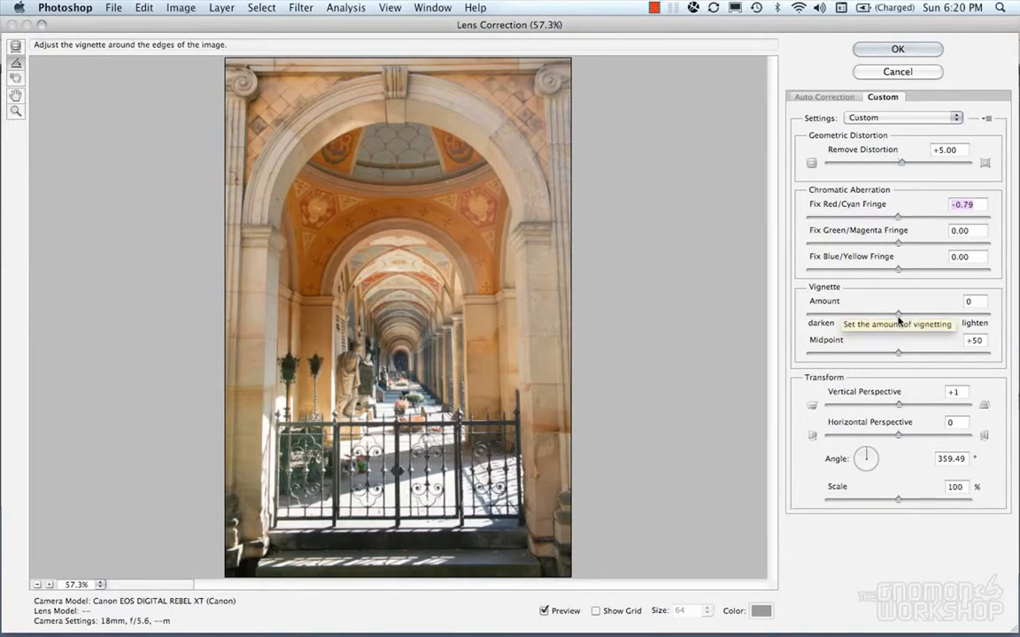
pyautogui.moveTo(898, 315)
pyautogui.mouseDown()
pyautogui.moveTo(972, 318)
pyautogui.moveTo(873, 315)
pyautogui.moveTo(891, 316)
pyautogui.mouseUp()
pyautogui.moveTo(899, 355); pyautogui.dragTo(959, 354)
pyautogui.moveTo(896, 356); pyautogui.dragTo(889, 356)
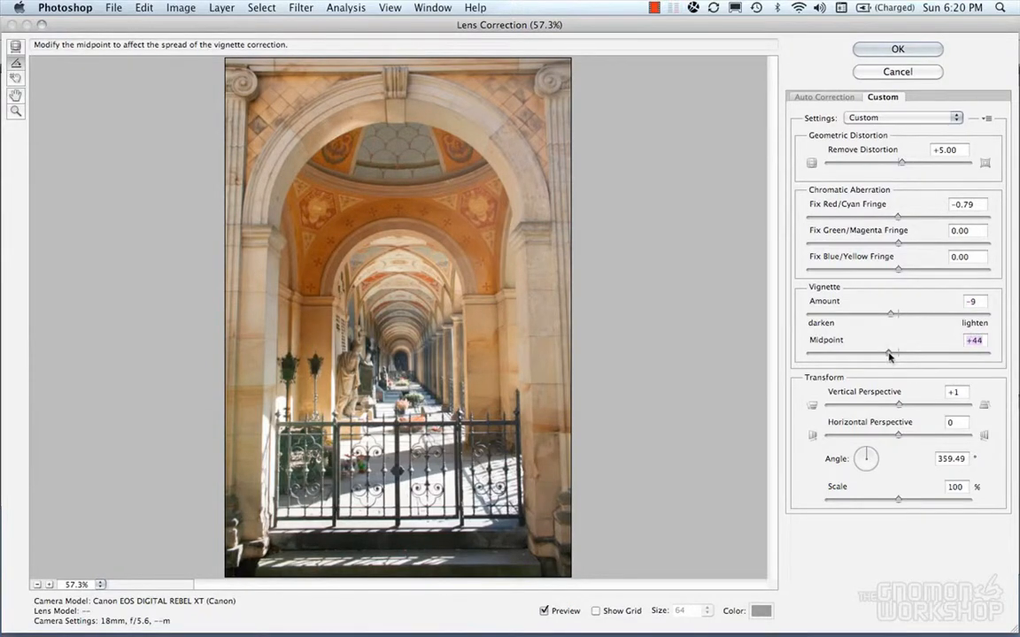
pyautogui.moveTo(892, 315); pyautogui.dragTo(857, 320)
pyautogui.moveTo(884, 357); pyautogui.dragTo(917, 356)
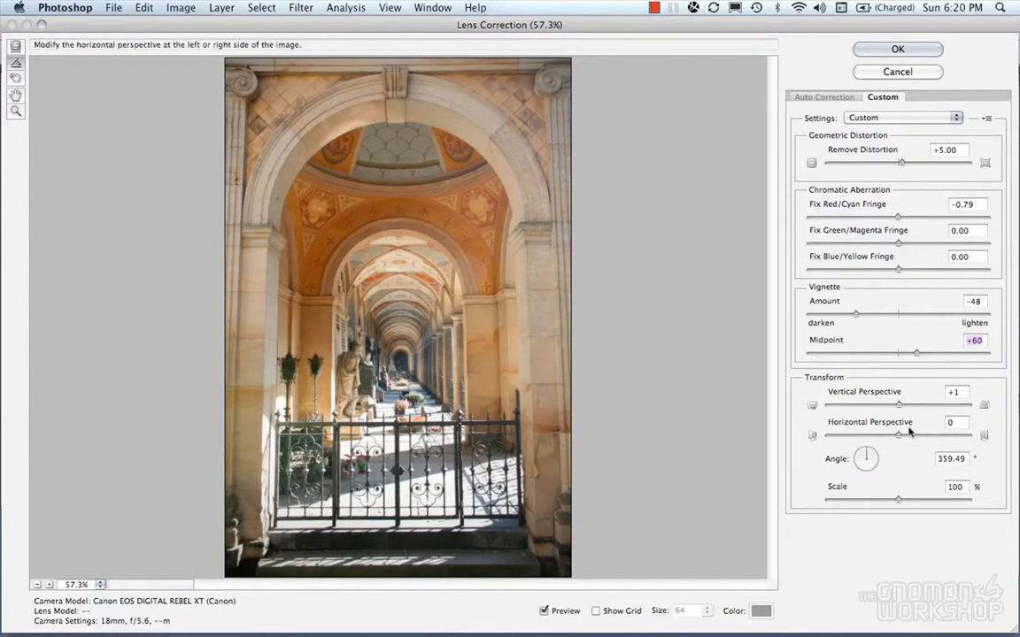
# - Set the vertical perspective to 0 and the angle to 0.00°, trying horizontal perspective +5 and scale 101% before returning them to 0 and 100%
pyautogui.moveTo(897, 405); pyautogui.dragTo(902, 438)
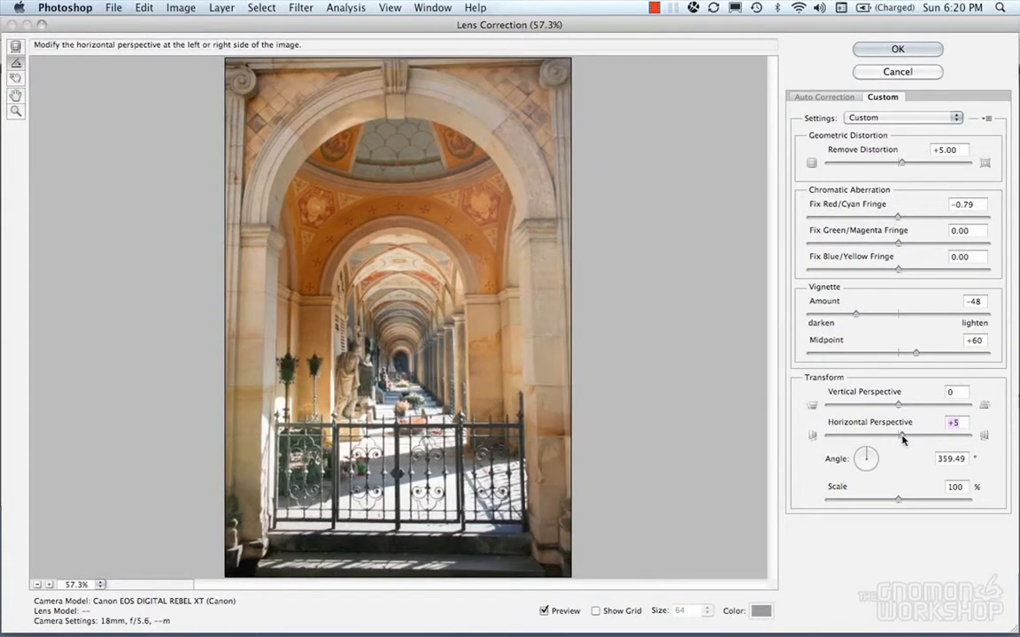
pyautogui.write('0')
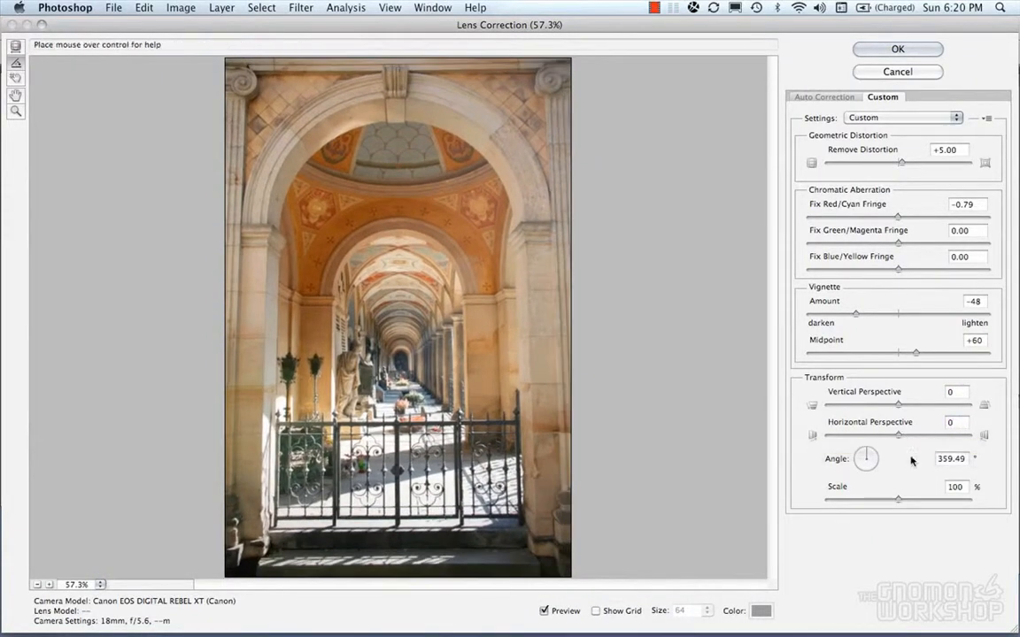
pyautogui.moveTo(868, 455); pyautogui.dragTo(866, 455)
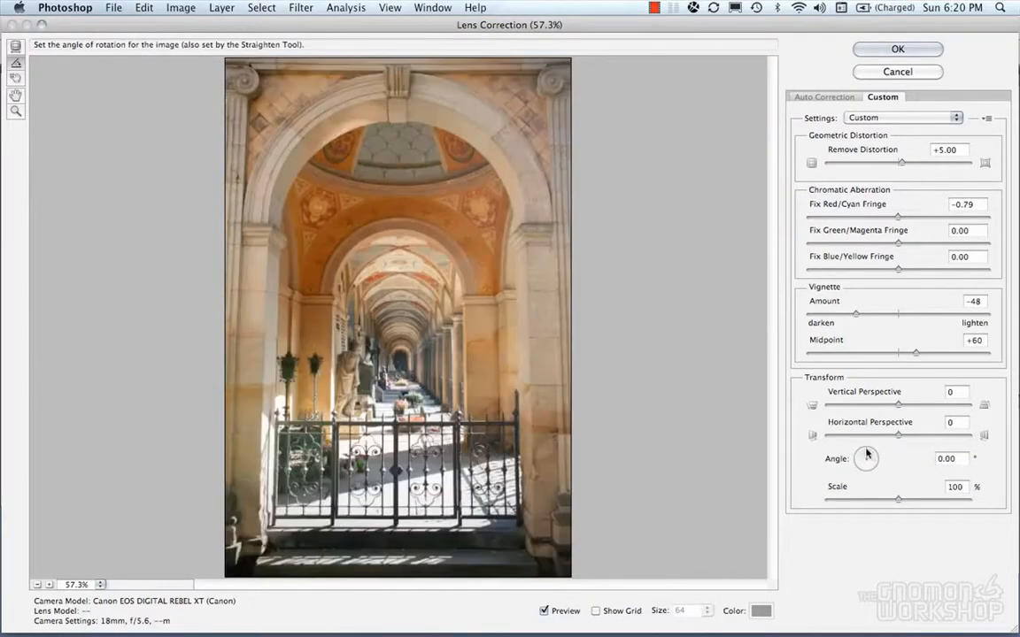
pyautogui.moveTo(900, 498); pyautogui.dragTo(901, 502)
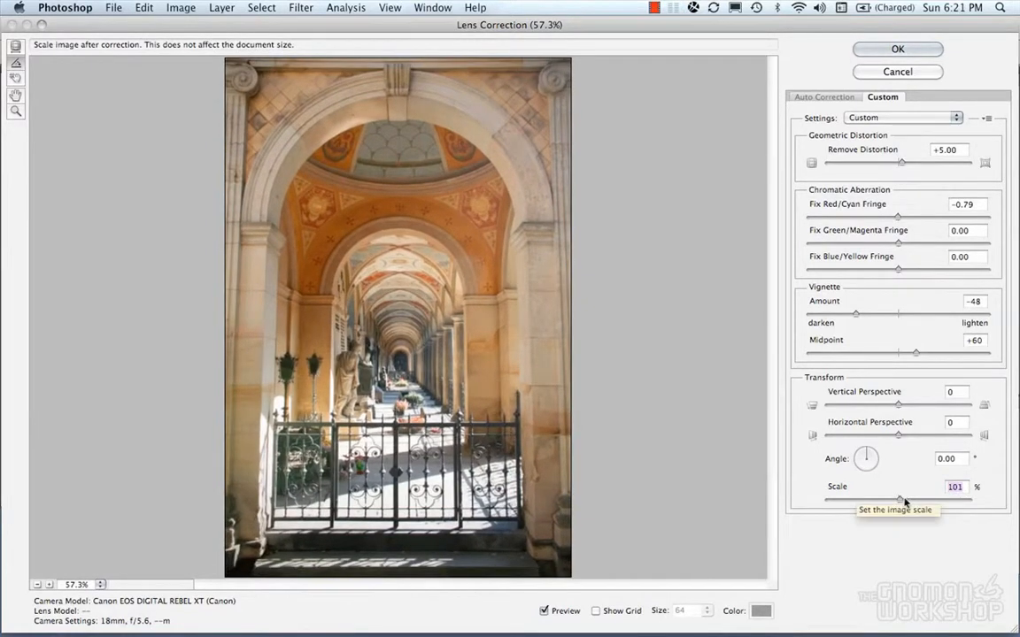
pyautogui.write('100')
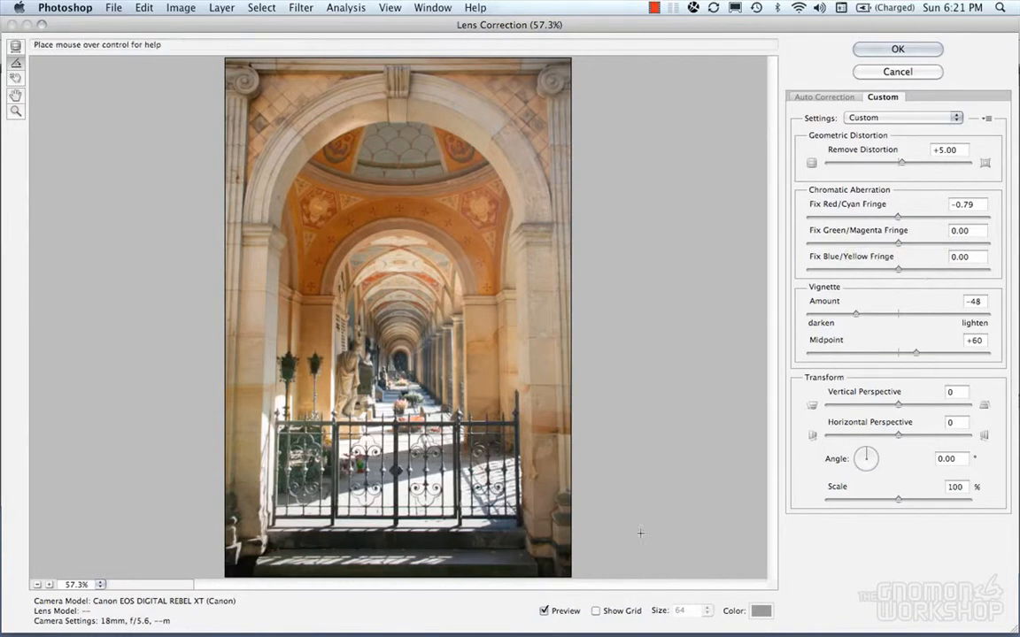
# - Compare the archway photo with and without the custom corrections and apply the Lens Correction filter
pyautogui.click(544, 611)
pyautogui.click(545, 611)
pyautogui.click(544, 611)
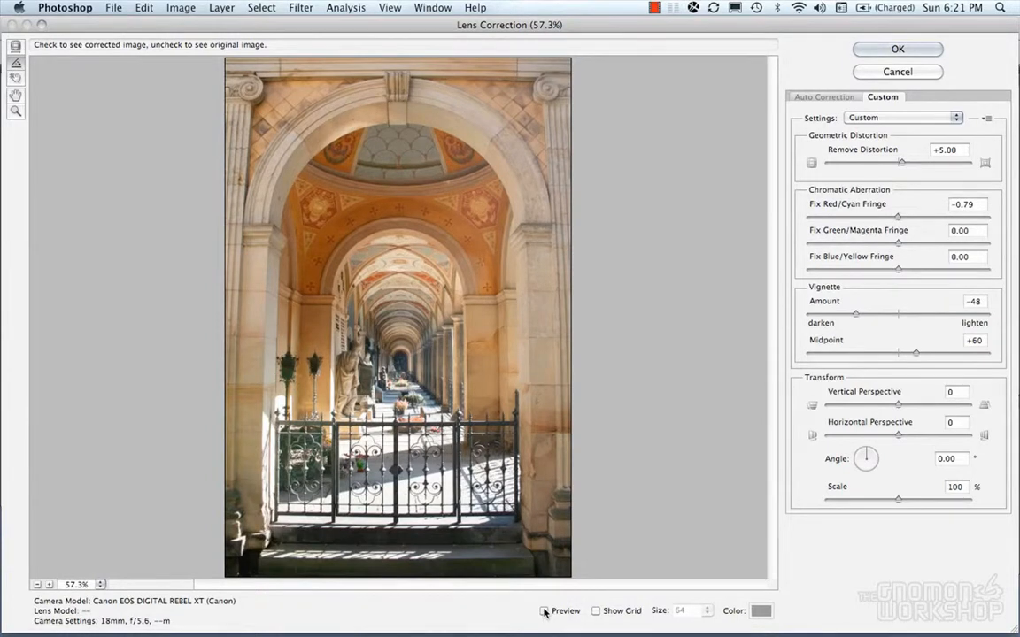
pyautogui.click(545, 610)
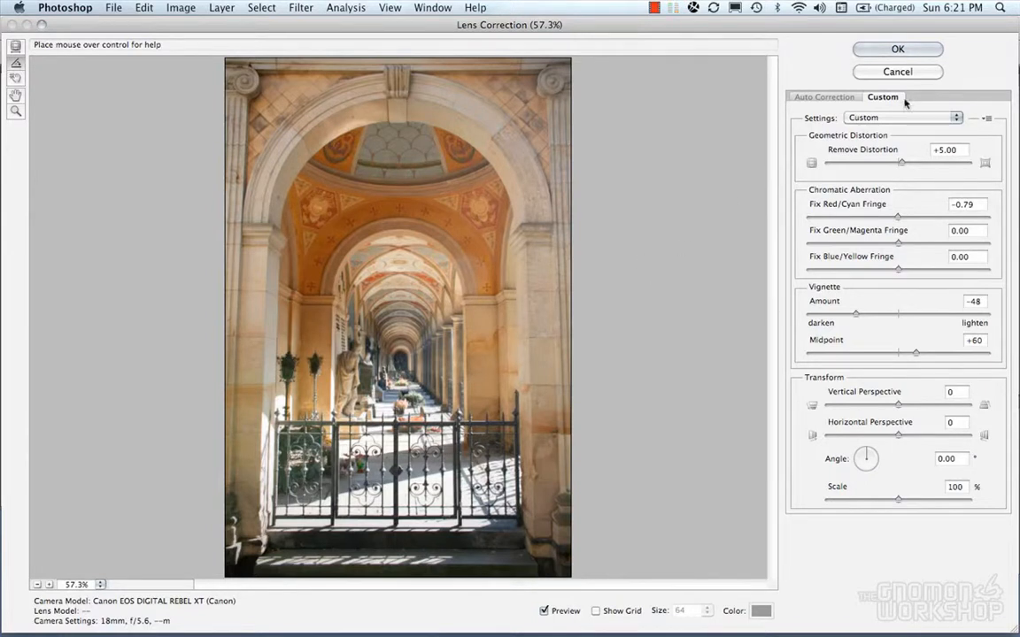
pyautogui.click(898, 49)
# - Repeatedly undo and redo the applied lens correction to compare the archway photo before and after
pyautogui.click(216, 8)
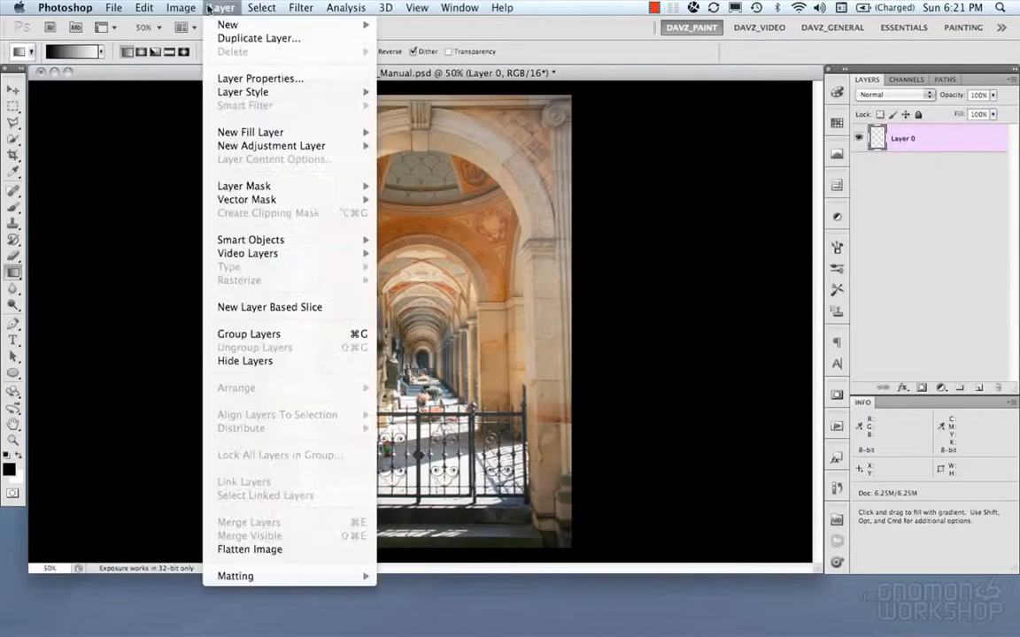
pyautogui.moveTo(270, 7)
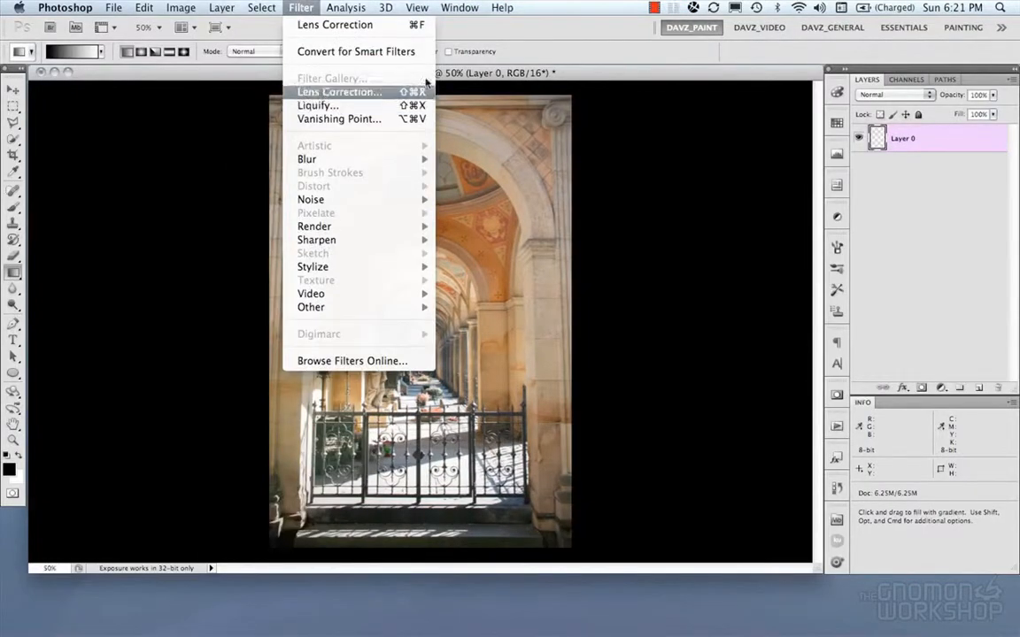
pyautogui.click(535, 76)
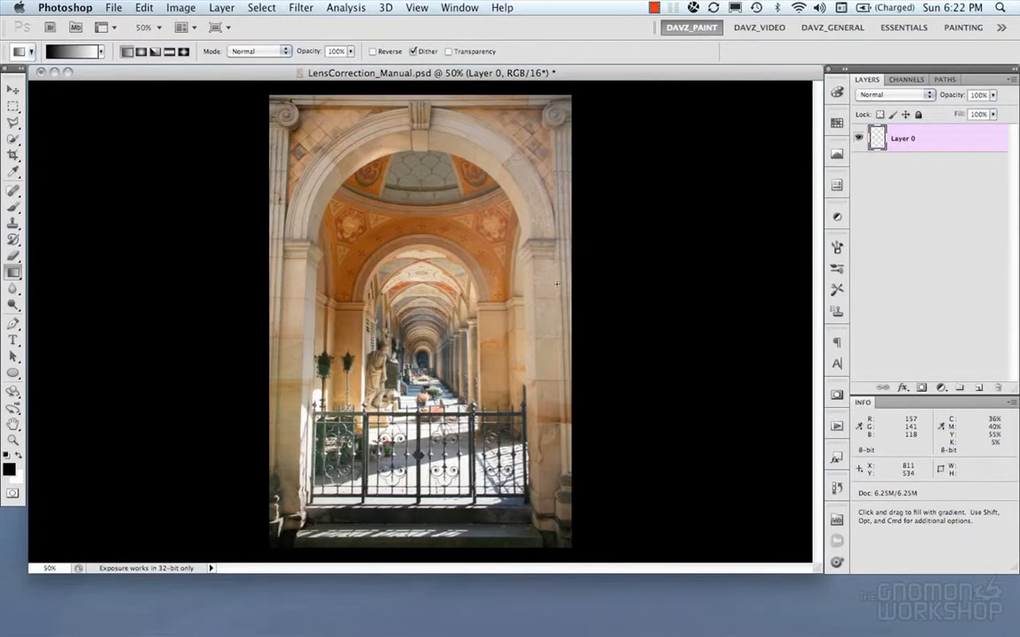
pyautogui.press('super+z')
pyautogui.press('super+z')
pyautogui.press('super+z')
pyautogui.press('super+z')
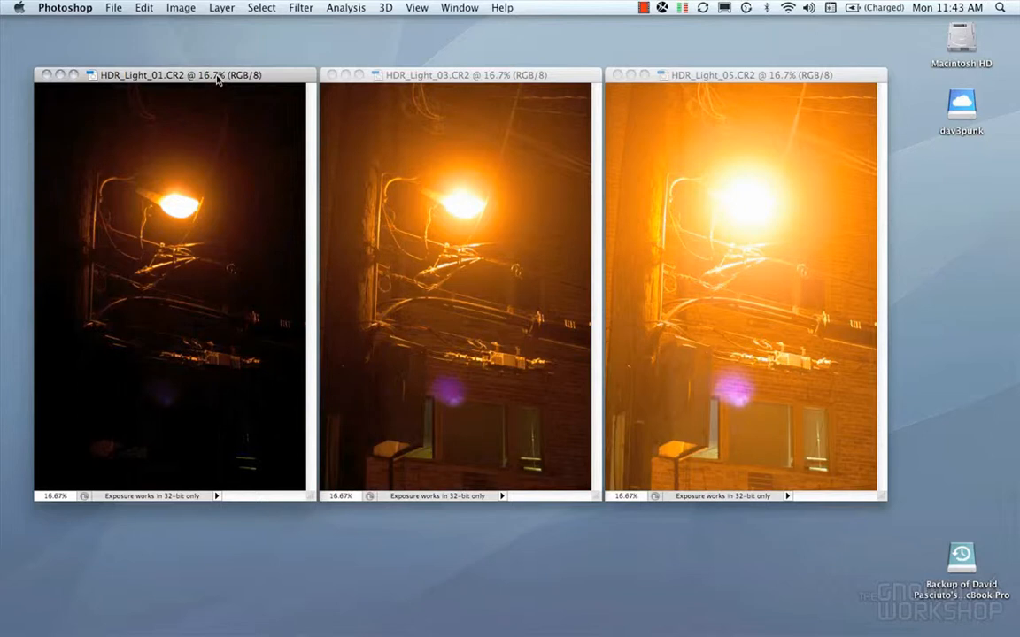
# - Bring back the hidden panels beside the three street-light exposures and start Merge to HDR Pro
pyautogui.press('Tab')
pyautogui.click(113, 8)
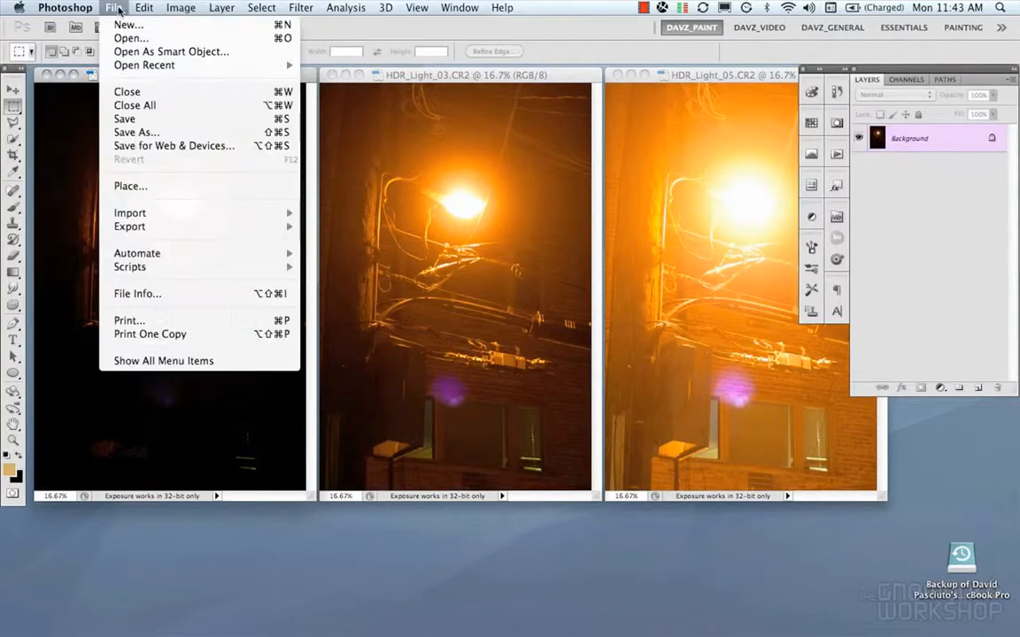
pyautogui.moveTo(177, 254)
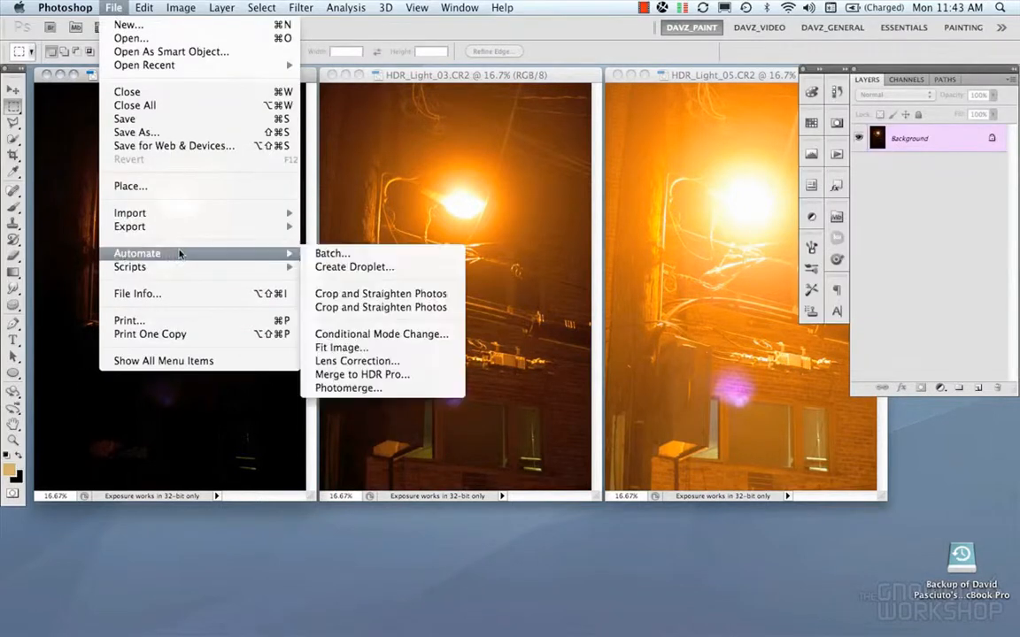
pyautogui.click(396, 375)
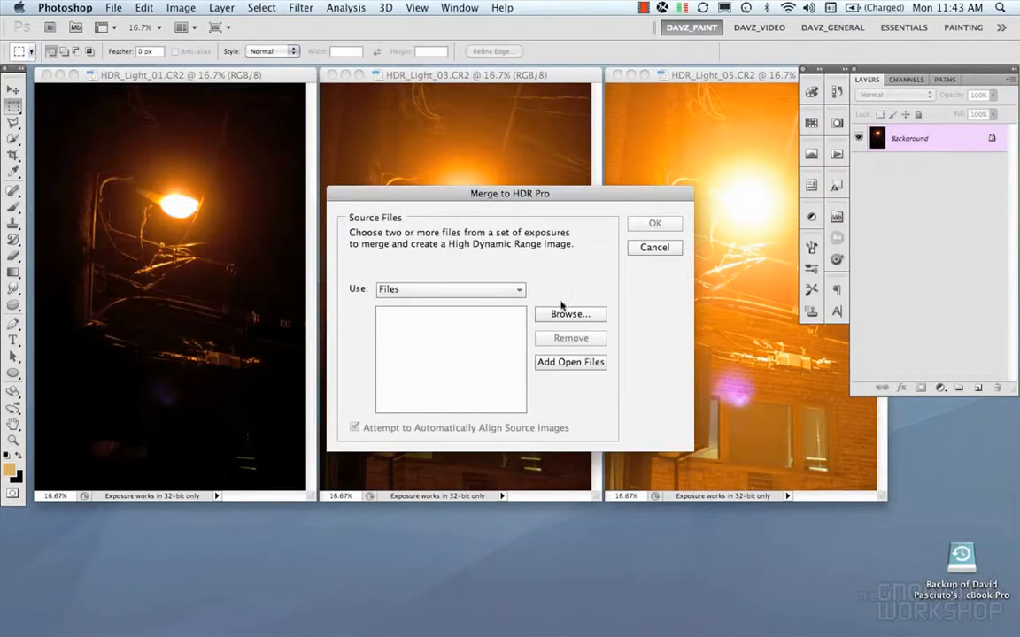
# - Add HDR_Light_01.CR2 through HDR_Light_05.CR2 as source files and run the merge with automatic alignment on
pyautogui.click(571, 315)
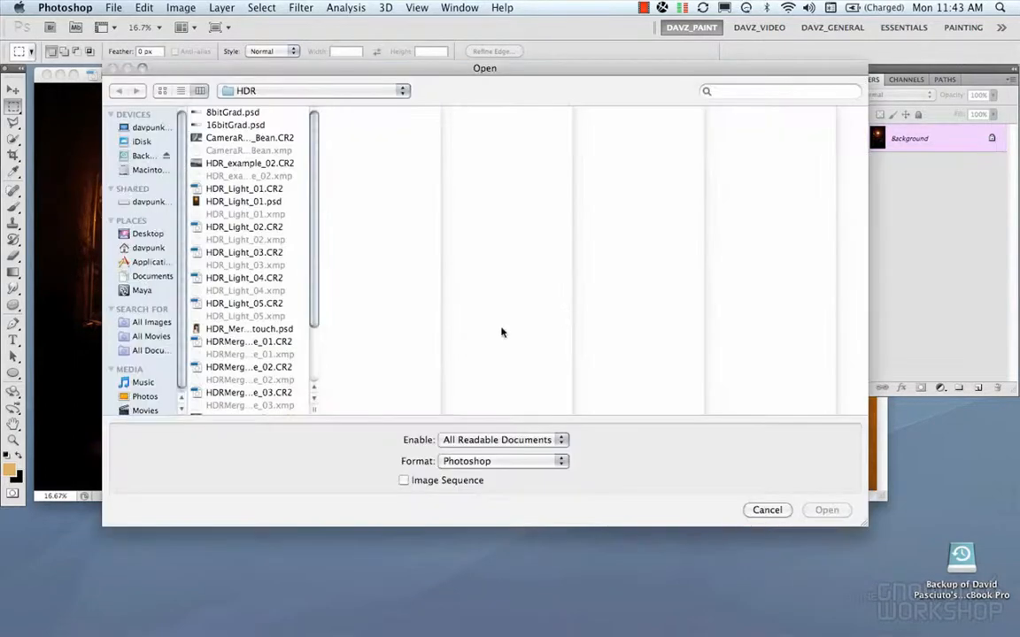
pyautogui.click(275, 189)
pyautogui.keyDown('super'); pyautogui.click(265, 226); pyautogui.keyUp('super')
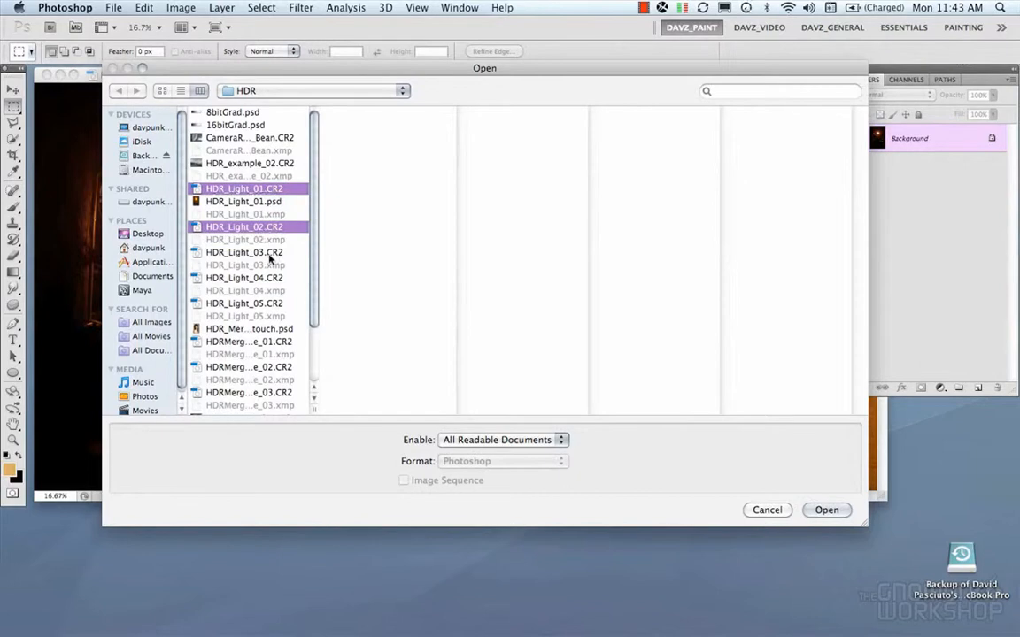
pyautogui.keyDown('super'); pyautogui.click(270, 256); pyautogui.keyUp('super')
pyautogui.keyDown('super'); pyautogui.click(270, 278); pyautogui.keyUp('super')
pyautogui.keyDown('super'); pyautogui.click(269, 303); pyautogui.keyUp('super')
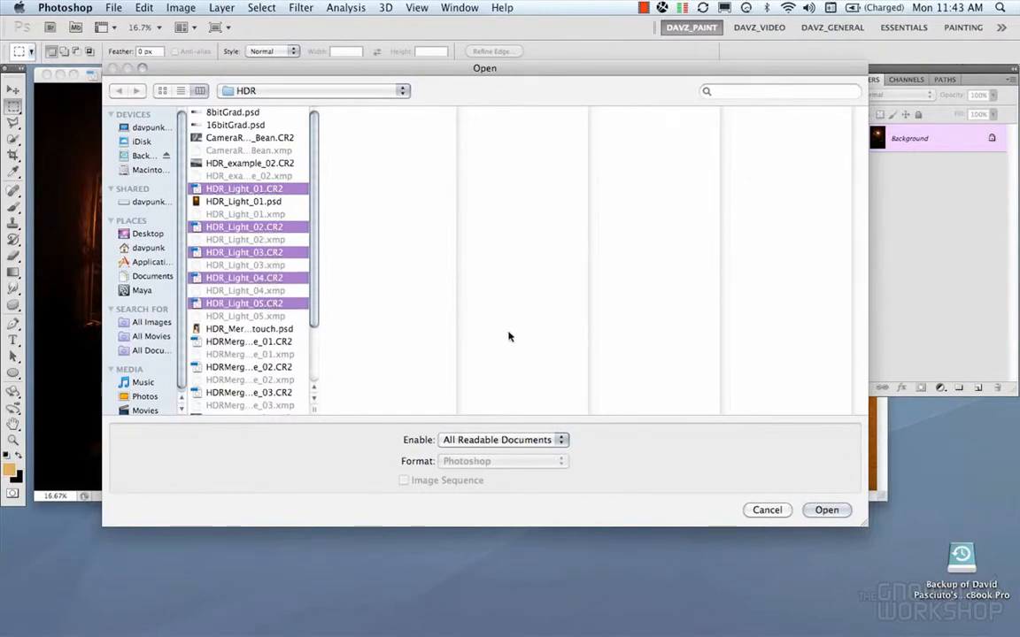
pyautogui.click(828, 511)
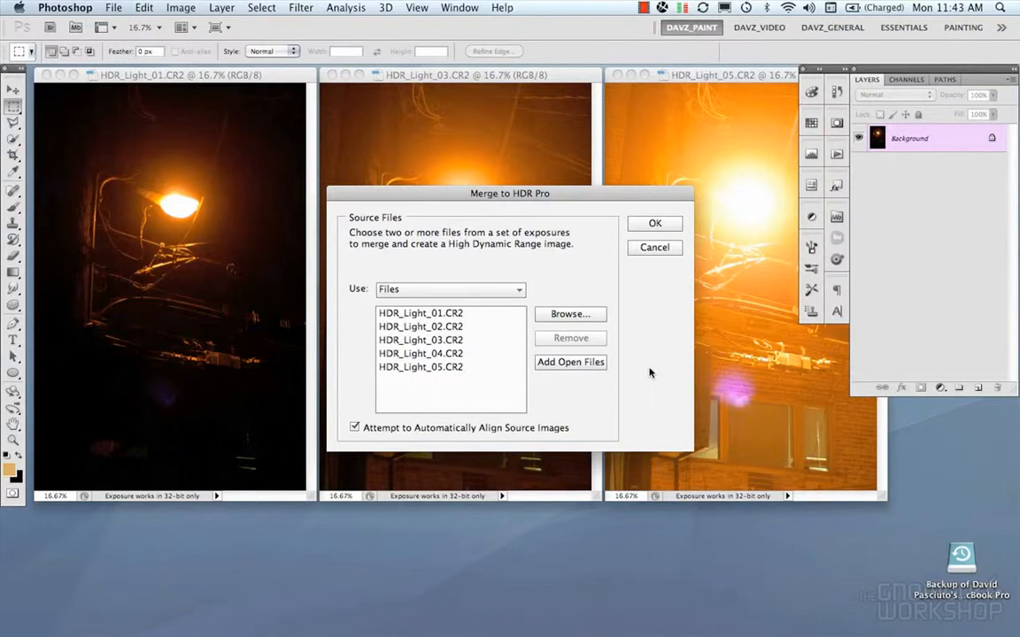
pyautogui.click(651, 223)
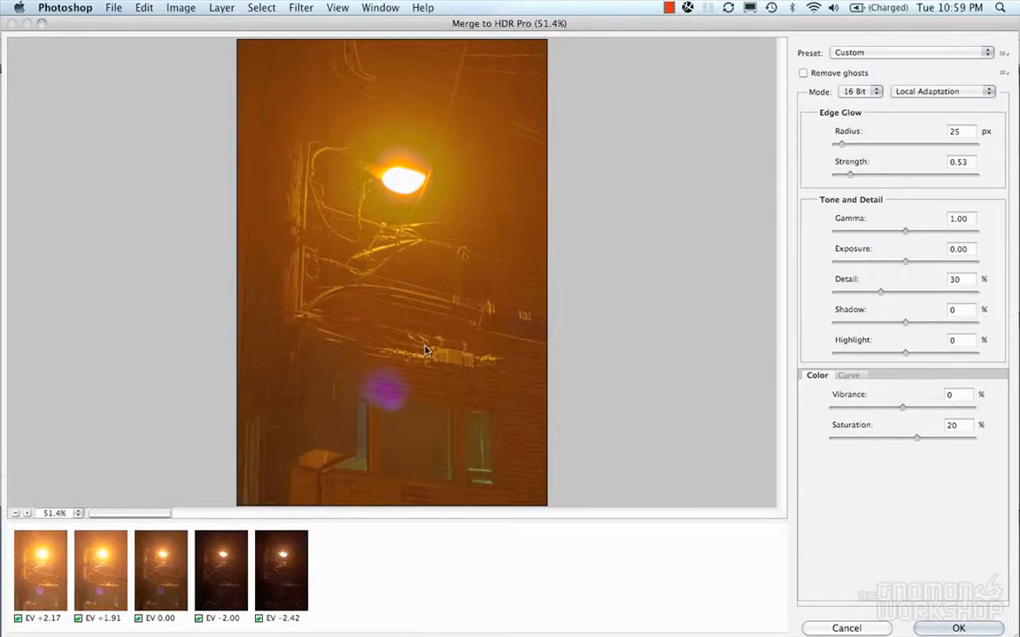
# - Try the Photorealistic preset, switch to Photorealistic high contrast, and set the edge glow radius to 233 px
pyautogui.click(885, 54)
pyautogui.click(867, 120)
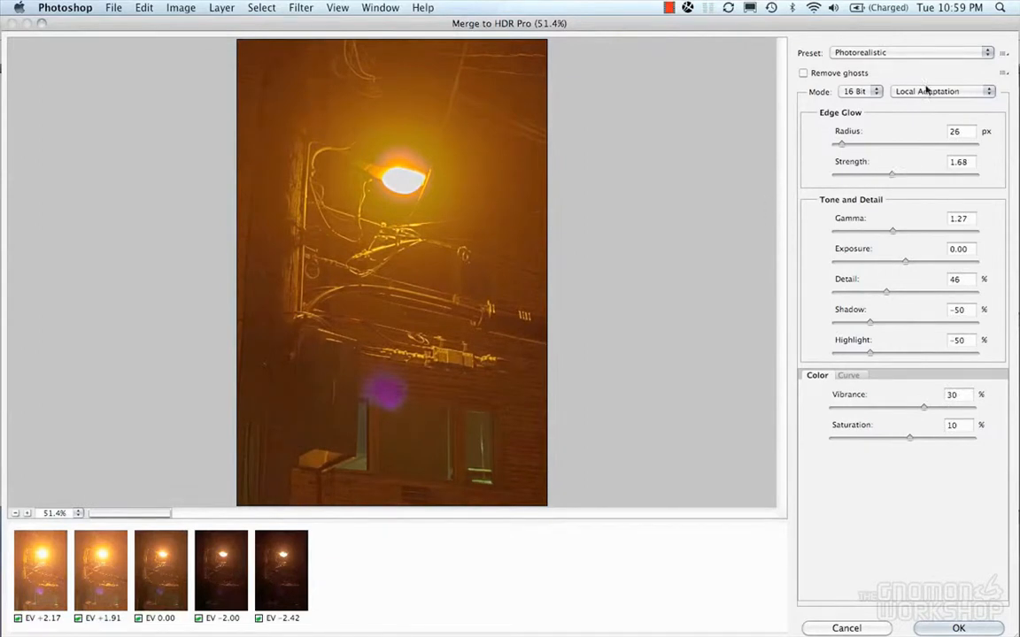
pyautogui.click(894, 53)
pyautogui.click(896, 31)
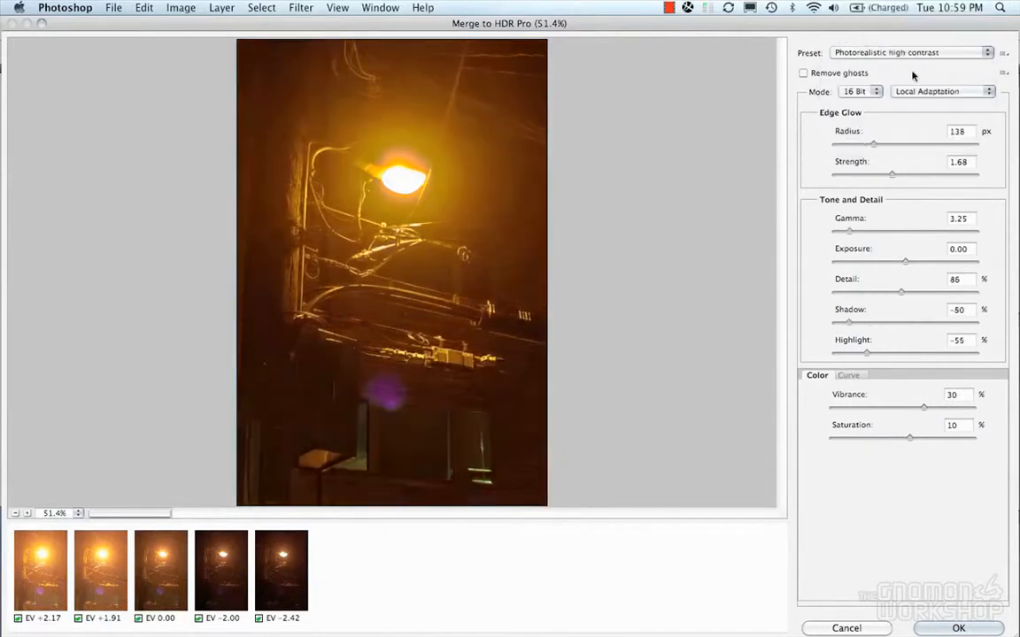
pyautogui.click(900, 147)
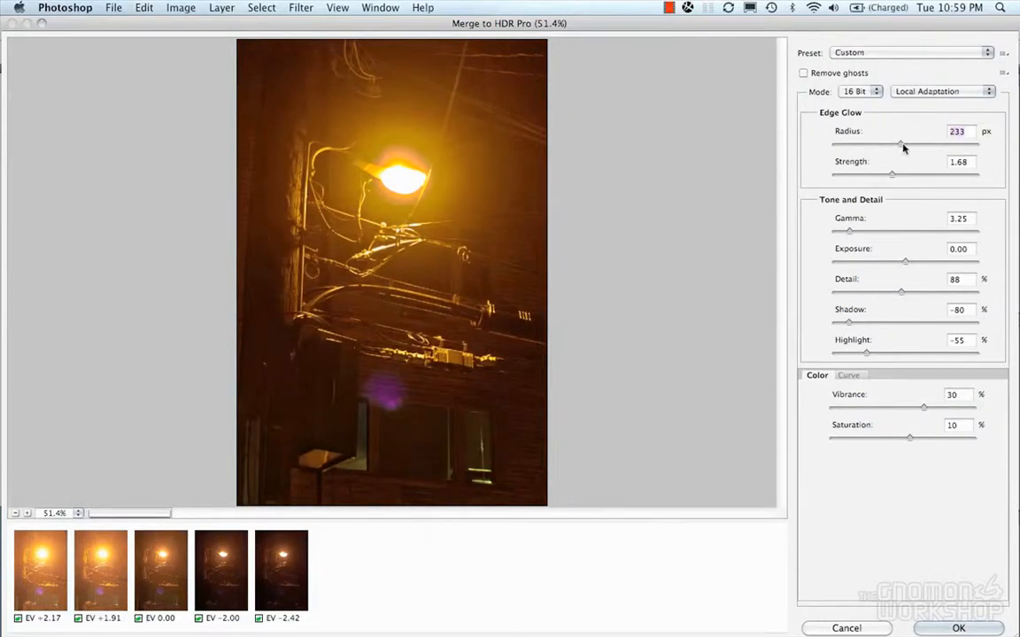
# - Raise the edge glow radius to 413 px and the edge glow strength to 2.97
pyautogui.moveTo(908, 148); pyautogui.dragTo(928, 146)
pyautogui.click(916, 177)
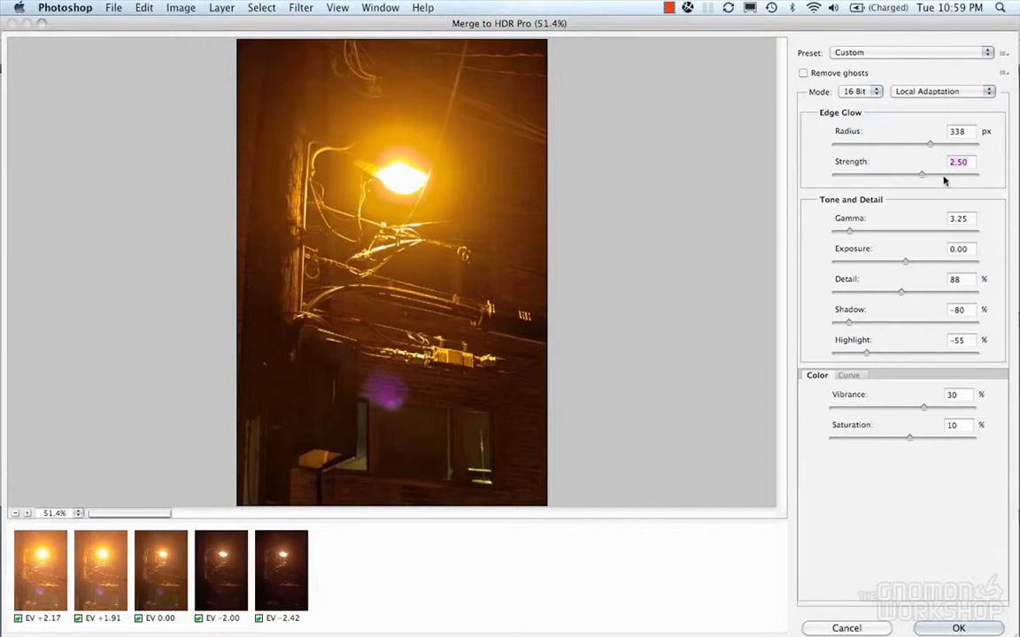
pyautogui.click(953, 146)
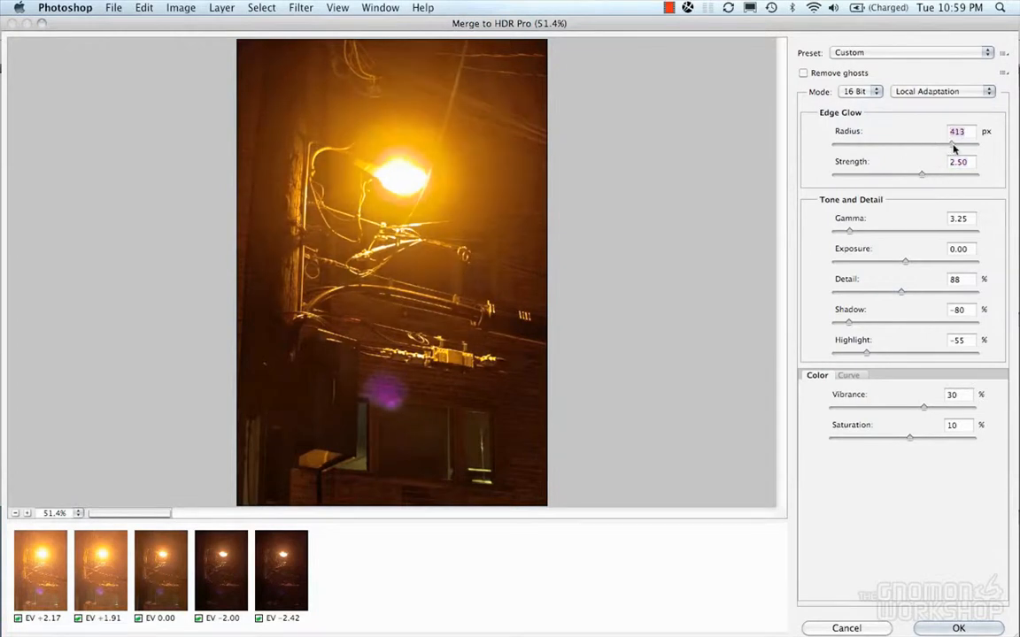
pyautogui.click(938, 175)
# - Adjust tone and detail: exposure 0.15, detail 84%, shadow -100%, highlight -51% and gamma 4.47
pyautogui.click(895, 262)
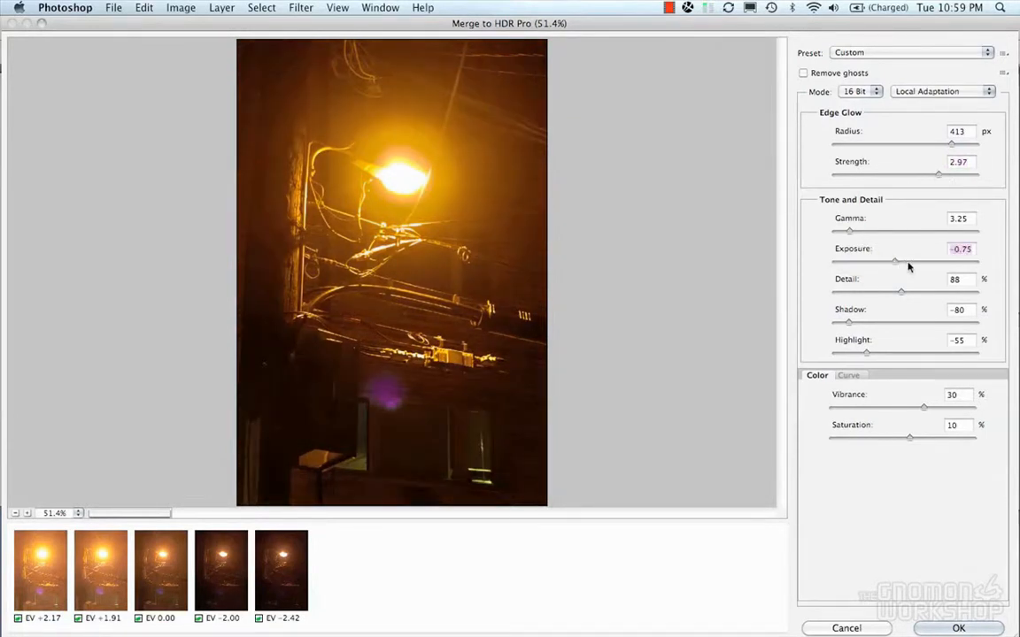
pyautogui.click(909, 264)
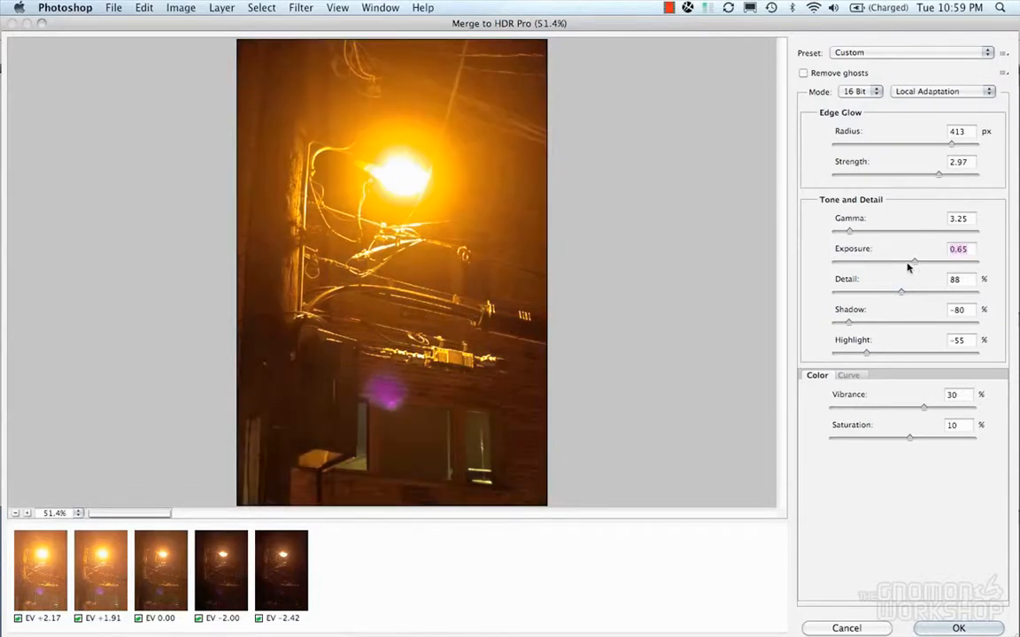
pyautogui.moveTo(916, 293); pyautogui.dragTo(931, 299)
pyautogui.moveTo(894, 299); pyautogui.dragTo(826, 325)
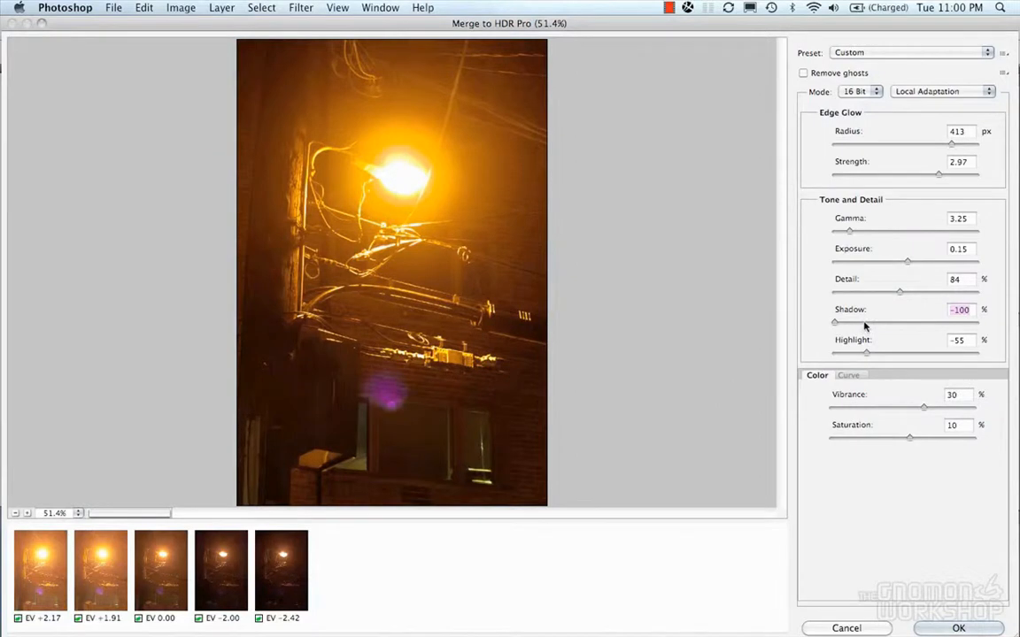
pyautogui.moveTo(866, 354)
pyautogui.mouseDown()
pyautogui.moveTo(892, 358)
pyautogui.moveTo(849, 355)
pyautogui.moveTo(902, 355)
pyautogui.moveTo(883, 358)
pyautogui.mouseUp()
pyautogui.moveTo(849, 231)
pyautogui.mouseDown()
pyautogui.moveTo(874, 234)
pyautogui.moveTo(841, 236)
pyautogui.mouseUp()
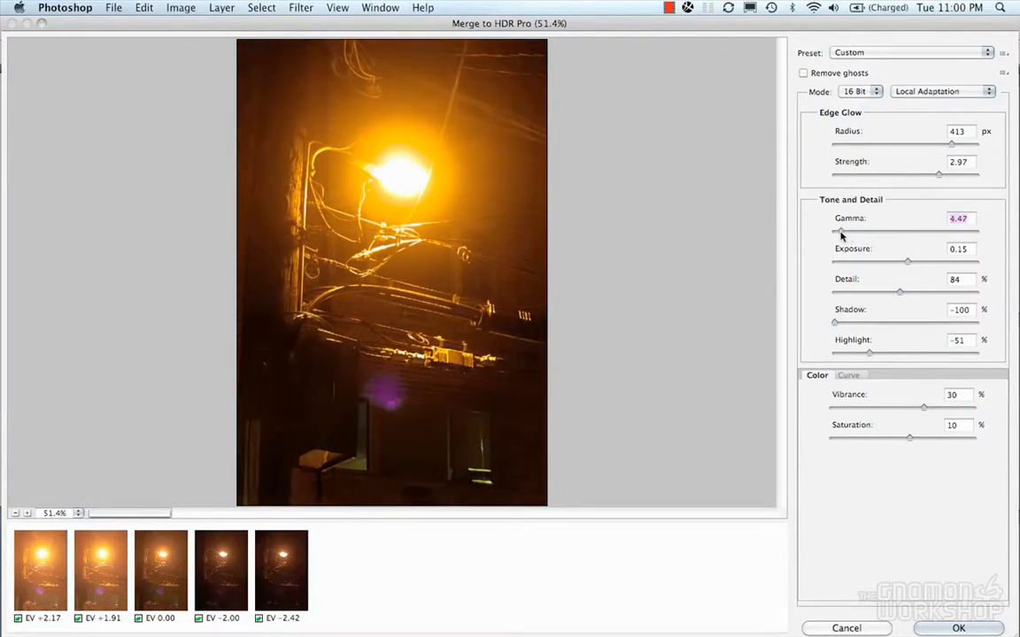
# - Set the edge glow strength to 2.17, enable Remove ghosts, and exclude the EV +2.17 and EV +1.91 exposures from the merge
pyautogui.click(905, 176)
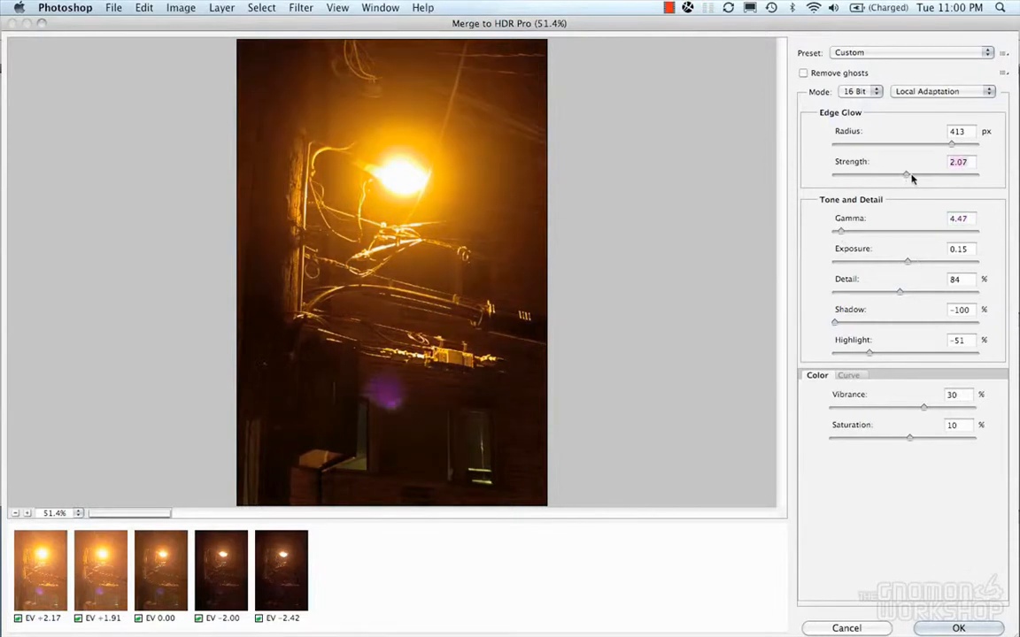
pyautogui.moveTo(912, 178); pyautogui.dragTo(909, 176)
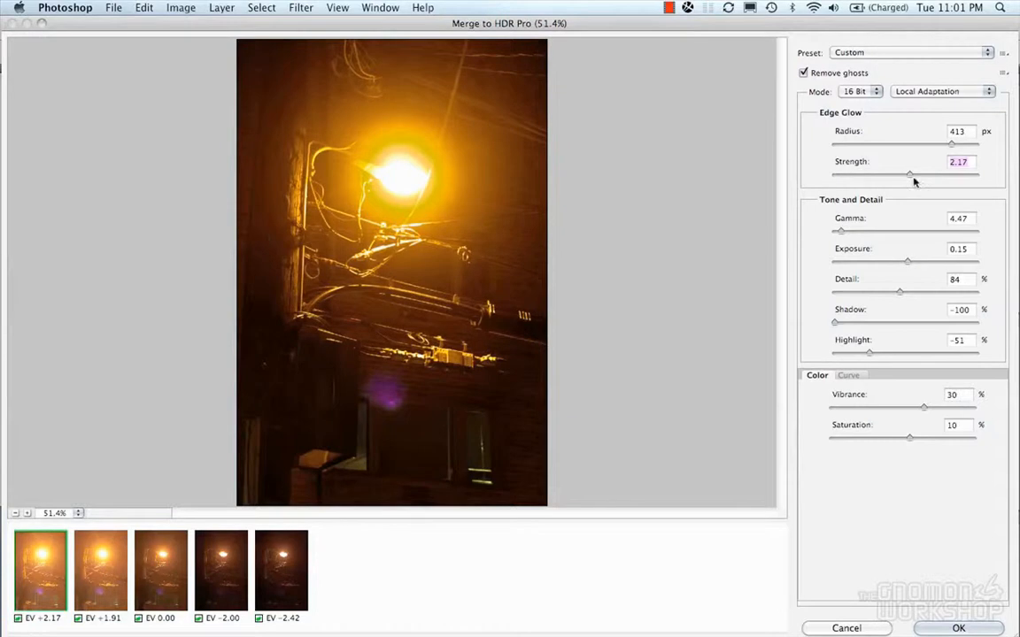
pyautogui.click(803, 73)
pyautogui.click(803, 74)
# - Refine the toning with exposure 0.45, gamma 3.32, edge glow radius 253 px and edge glow strength 1.80
pyautogui.moveTo(917, 261); pyautogui.dragTo(902, 266)
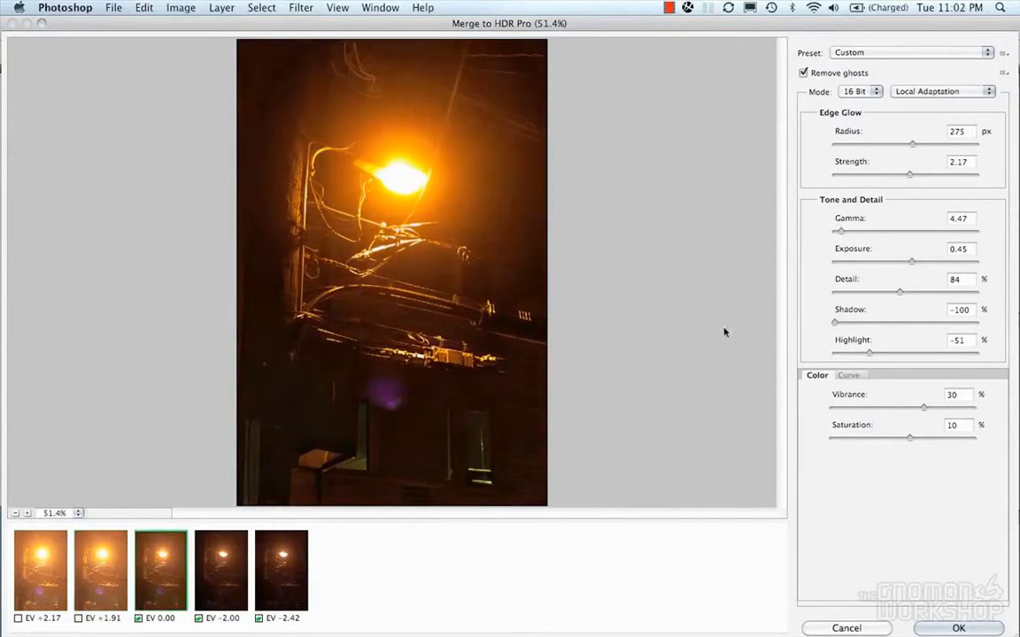
pyautogui.moveTo(926, 148); pyautogui.dragTo(891, 150)
pyautogui.click(895, 175)
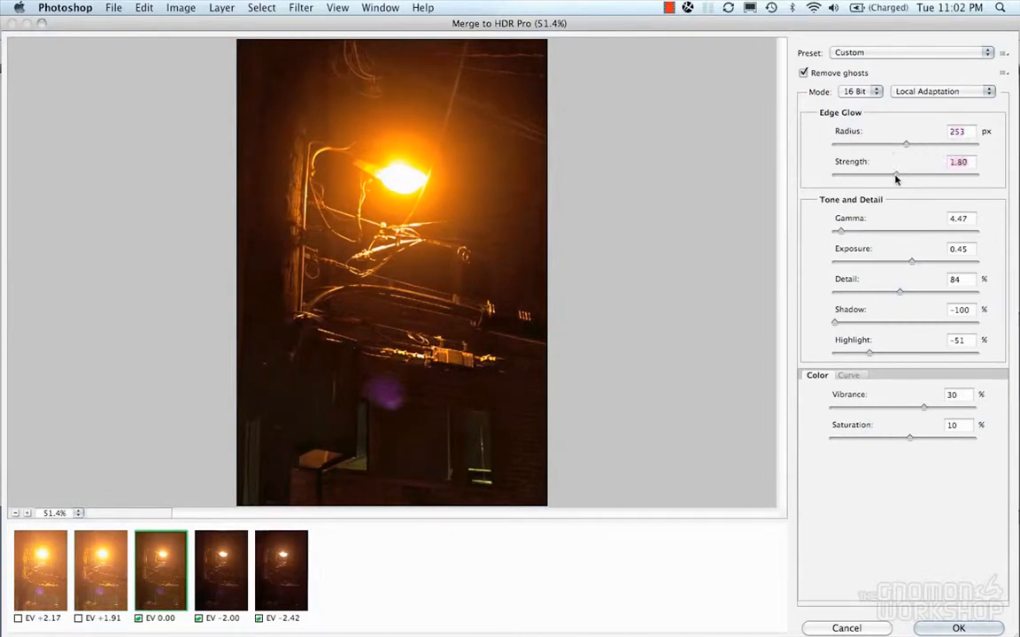
pyautogui.click(848, 233)
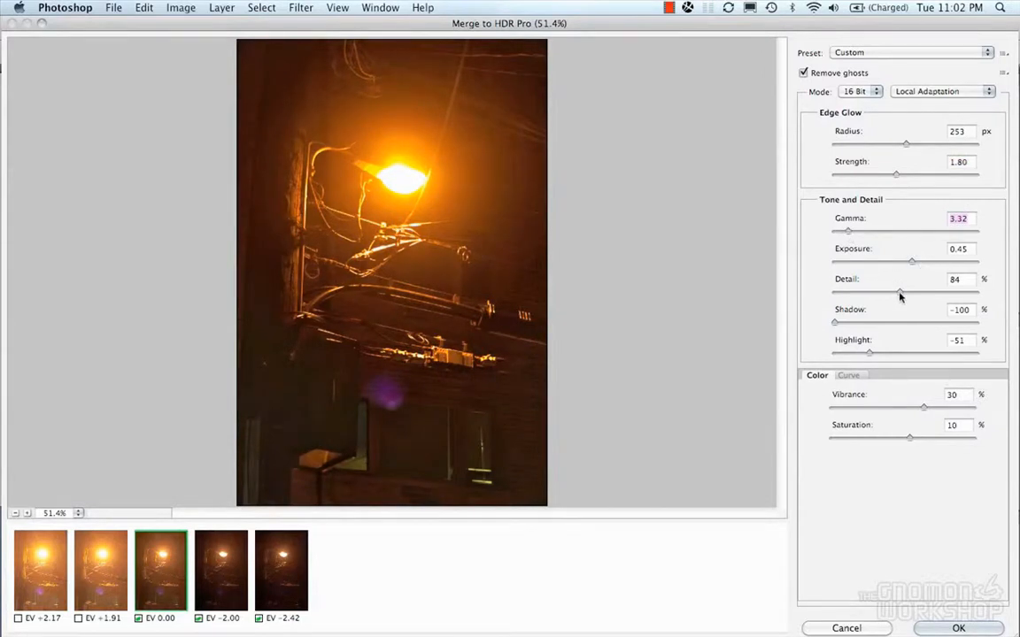
pyautogui.moveTo(870, 353)
pyautogui.mouseDown()
pyautogui.moveTo(890, 356)
pyautogui.moveTo(853, 356)
pyautogui.moveTo(870, 355)
pyautogui.mouseUp()
# - Save the toning settings as a preset named DAVZ_Light and complete the HDR merge
pyautogui.click(1003, 52)
pyautogui.click(921, 78)
pyautogui.write('DAVZ_Light')
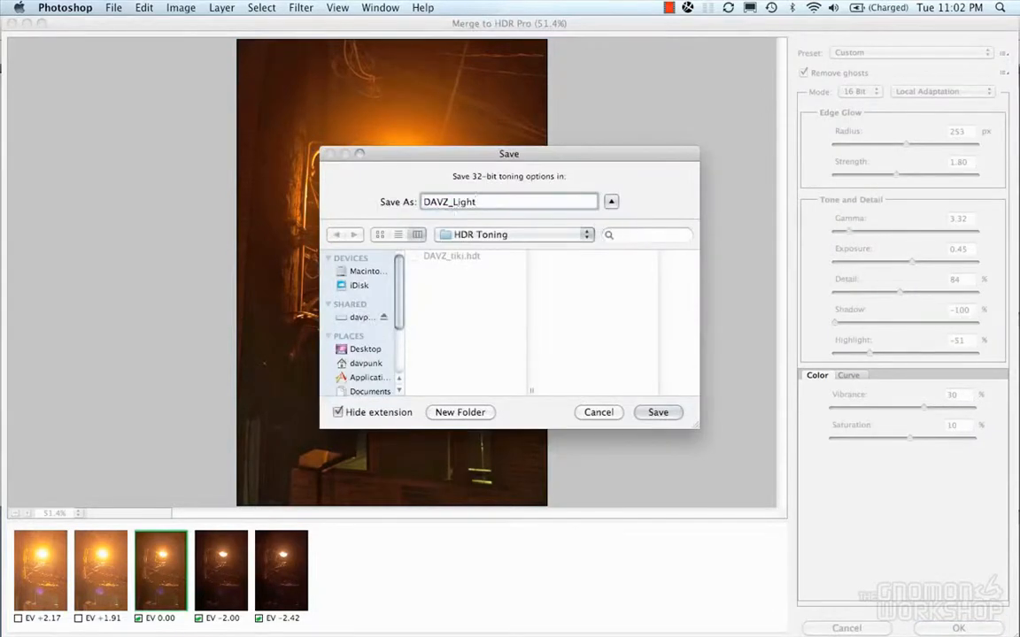
pyautogui.press('Return')
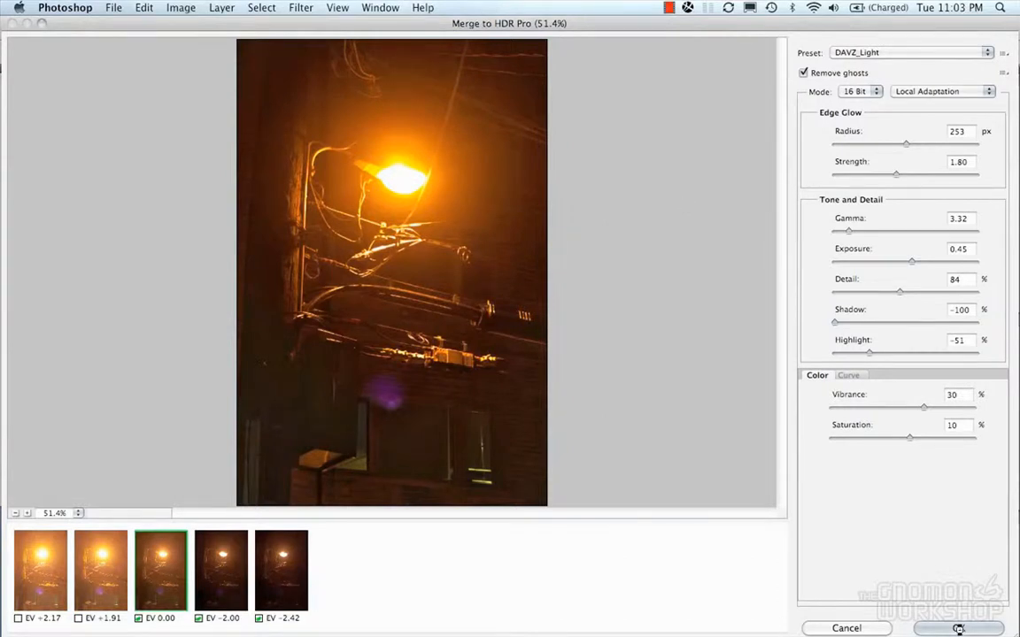
pyautogui.click(957, 629)
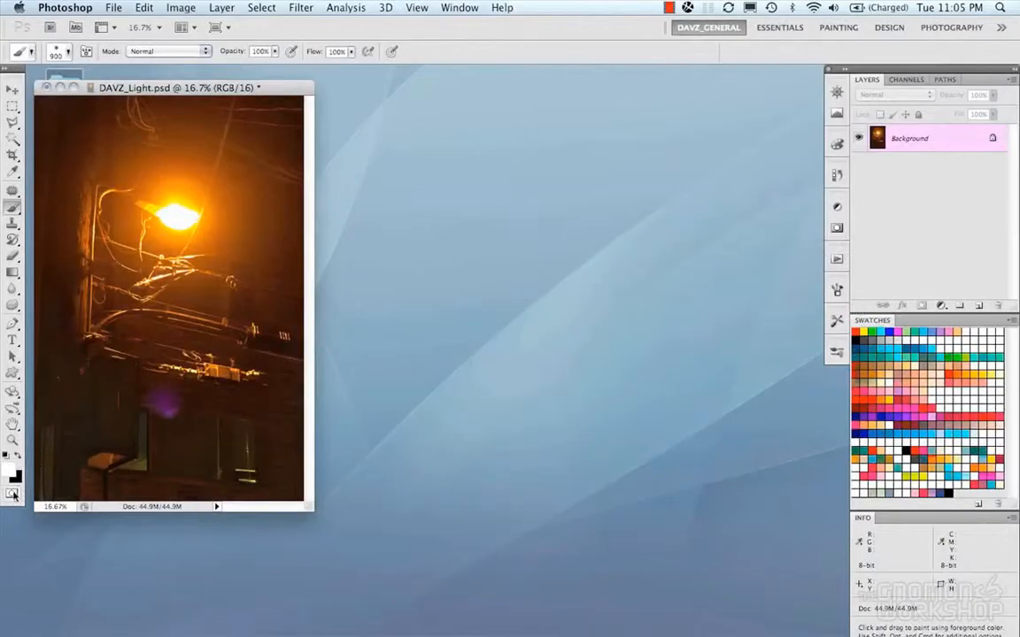
# - Paint a large soft quick mask over the lamp and surrounding wires, and convert it to a selection
pyautogui.press('q')
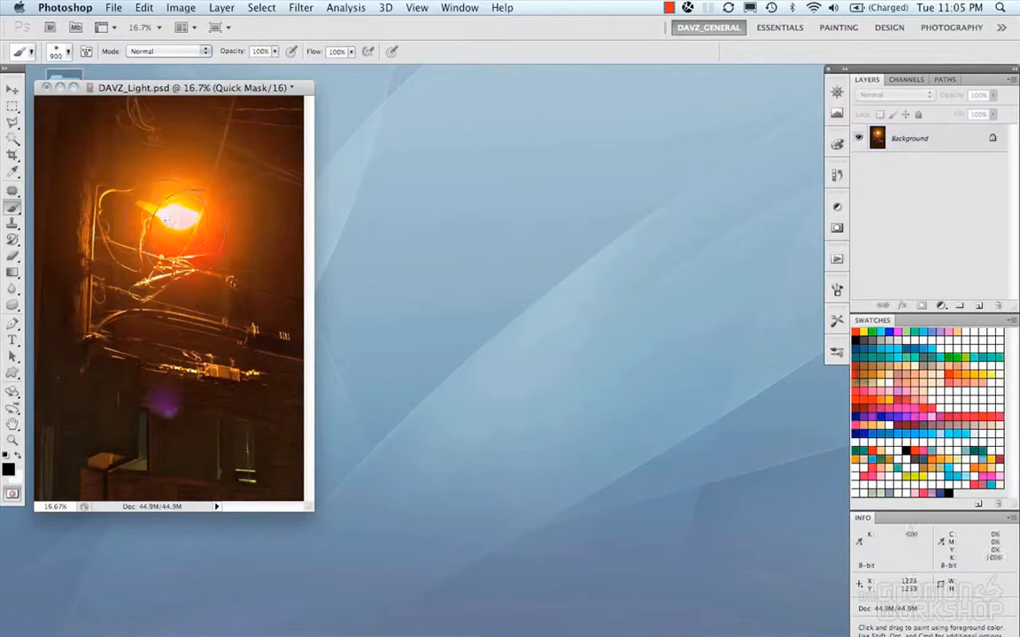
pyautogui.moveTo(175, 217)
pyautogui.mouseDown()
pyautogui.moveTo(107, 191)
pyautogui.moveTo(111, 217)
pyautogui.moveTo(177, 230)
pyautogui.mouseUp()
pyautogui.moveTo(174, 160)
pyautogui.mouseDown()
pyautogui.moveTo(224, 226)
pyautogui.moveTo(196, 307)
pyautogui.moveTo(119, 279)
pyautogui.moveTo(162, 351)
pyautogui.moveTo(204, 350)
pyautogui.moveTo(217, 319)
pyautogui.mouseUp()
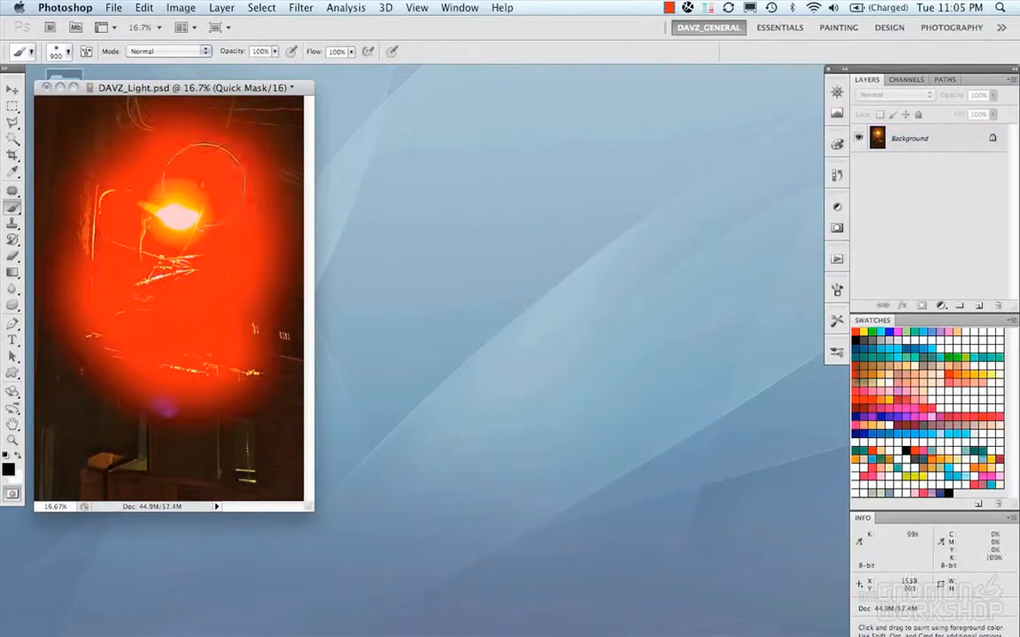
pyautogui.press('q')
# - Start the Lens Blur filter and set the depth map source to None
pyautogui.click(301, 7)
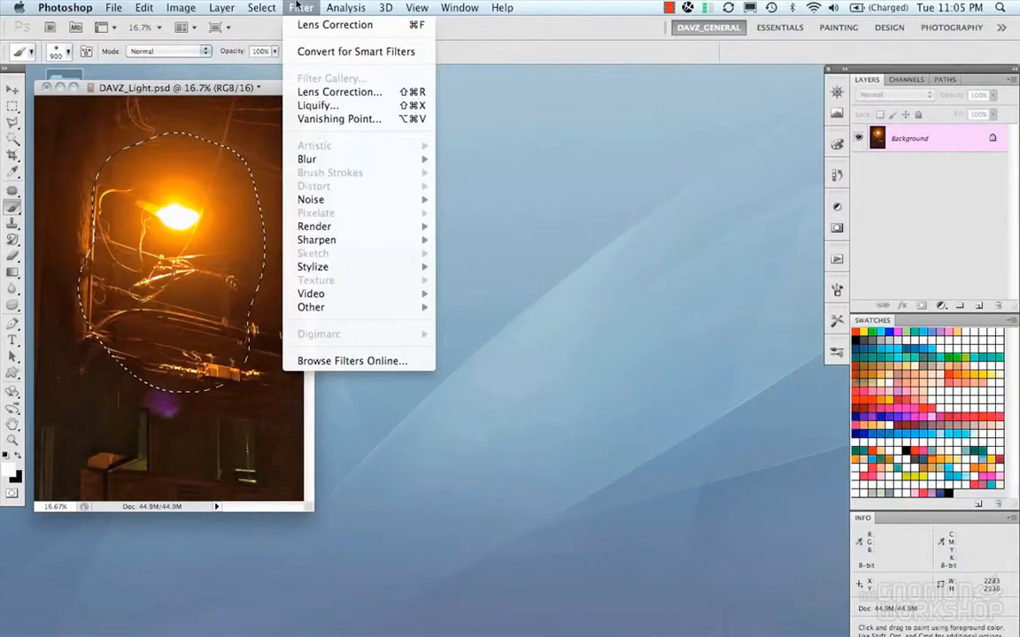
pyautogui.moveTo(355, 159)
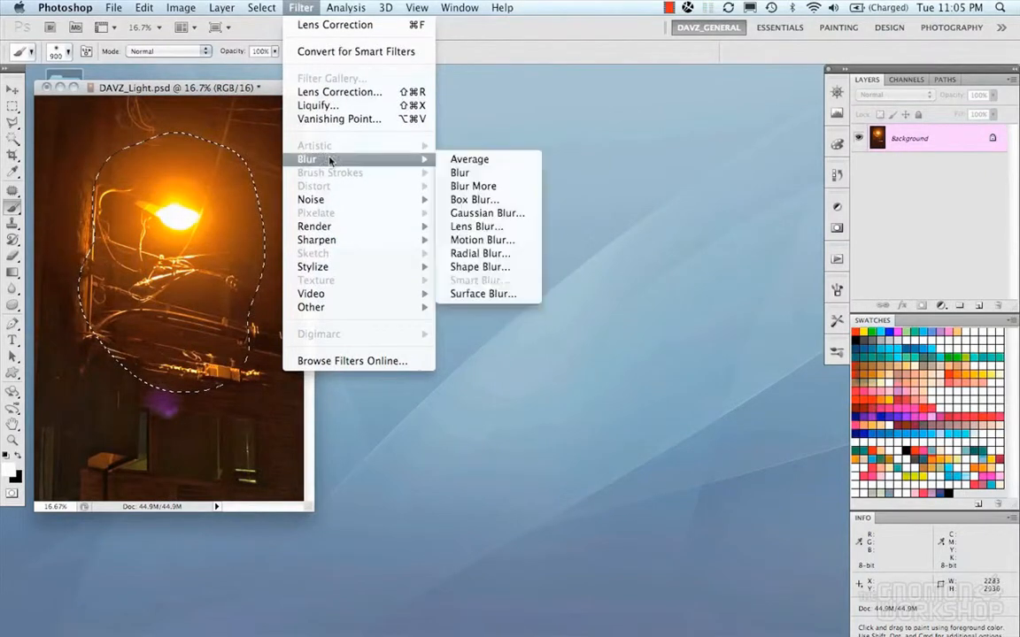
pyautogui.click(492, 254)
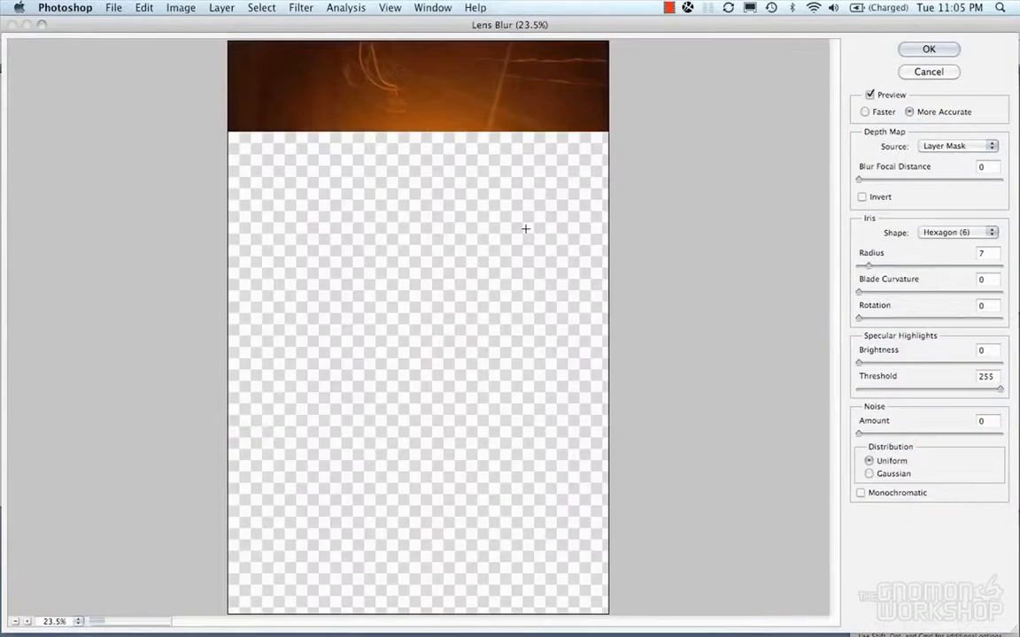
pyautogui.click(949, 145)
pyautogui.click(933, 123)
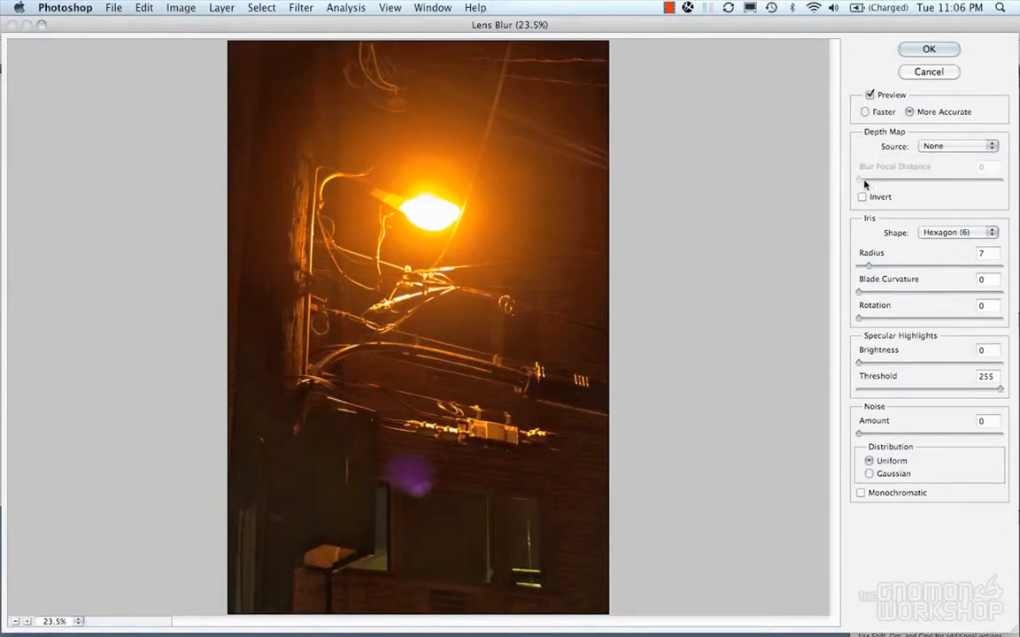
# - Use the faster preview, invert the blur so the area around the lamp blurs, and set the iris radius to 50
pyautogui.click(865, 112)
pyautogui.moveTo(881, 266); pyautogui.dragTo(904, 268)
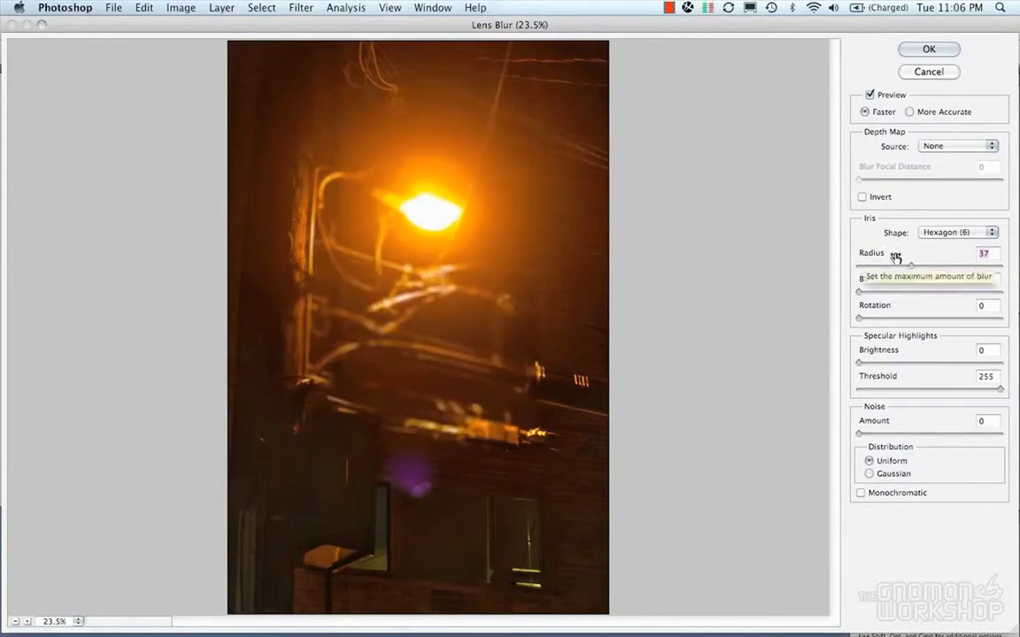
pyautogui.click(863, 197)
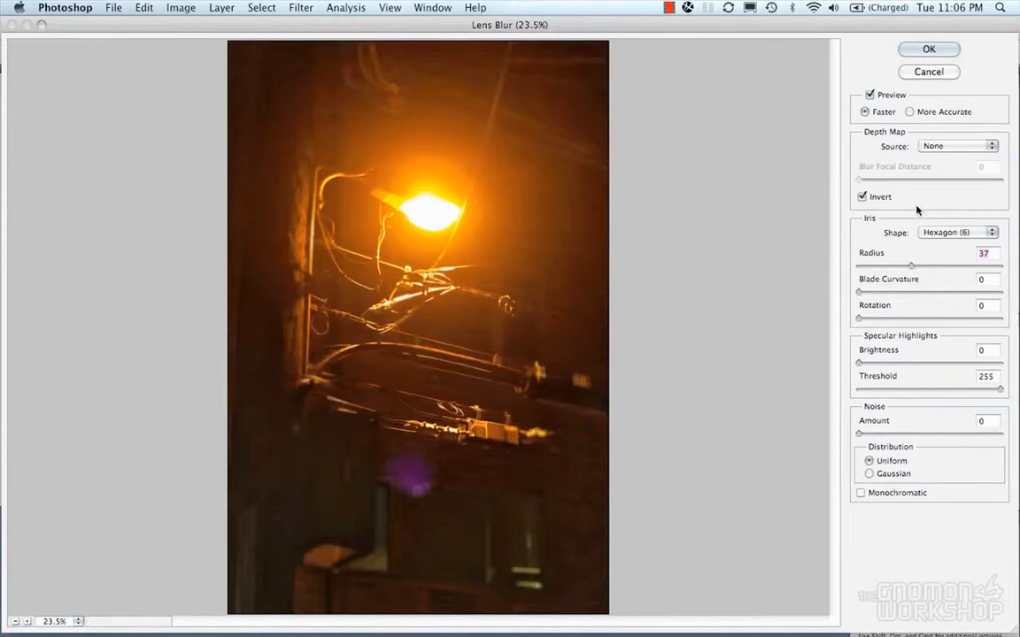
pyautogui.moveTo(911, 266)
pyautogui.mouseDown()
pyautogui.moveTo(886, 268)
pyautogui.moveTo(906, 270)
pyautogui.mouseUp()
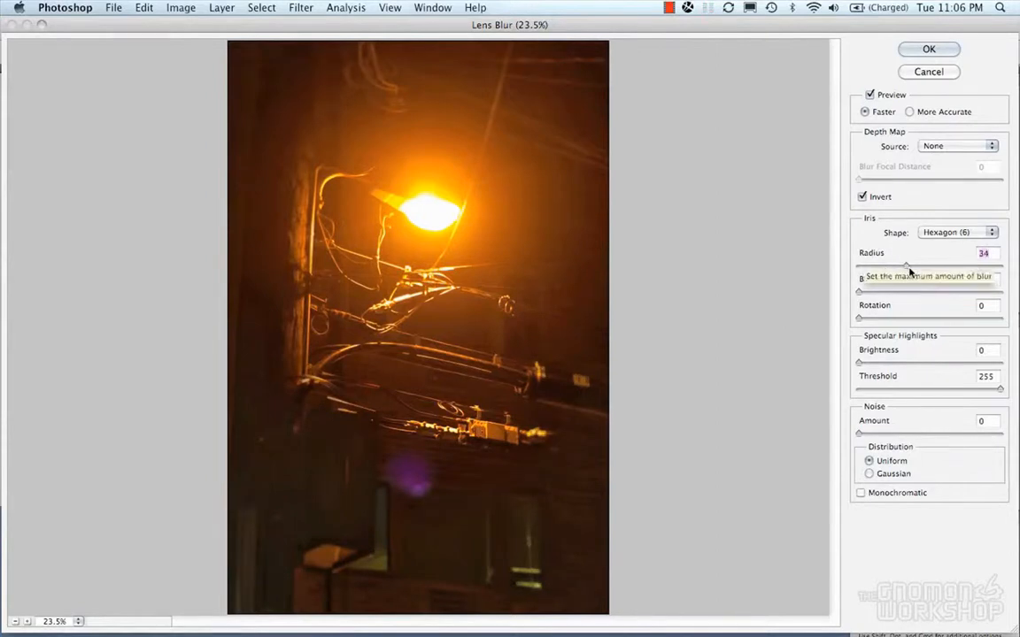
pyautogui.write('50')
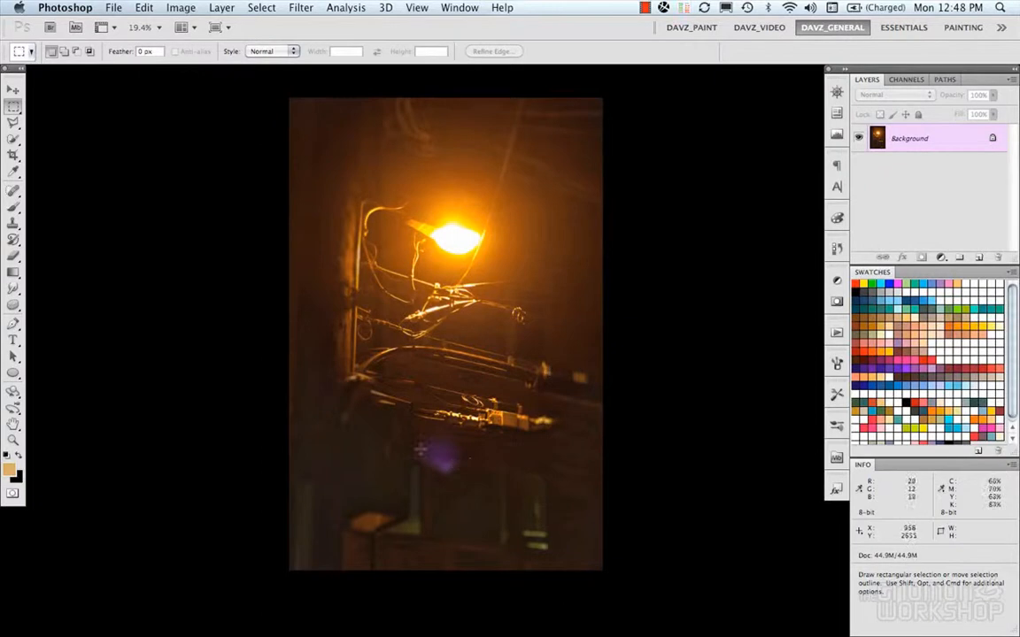
# - Lasso the purple lens flare below the wires and replace it with a Content-Aware fill at 100% opacity
pyautogui.scroll(6, 524, 440)
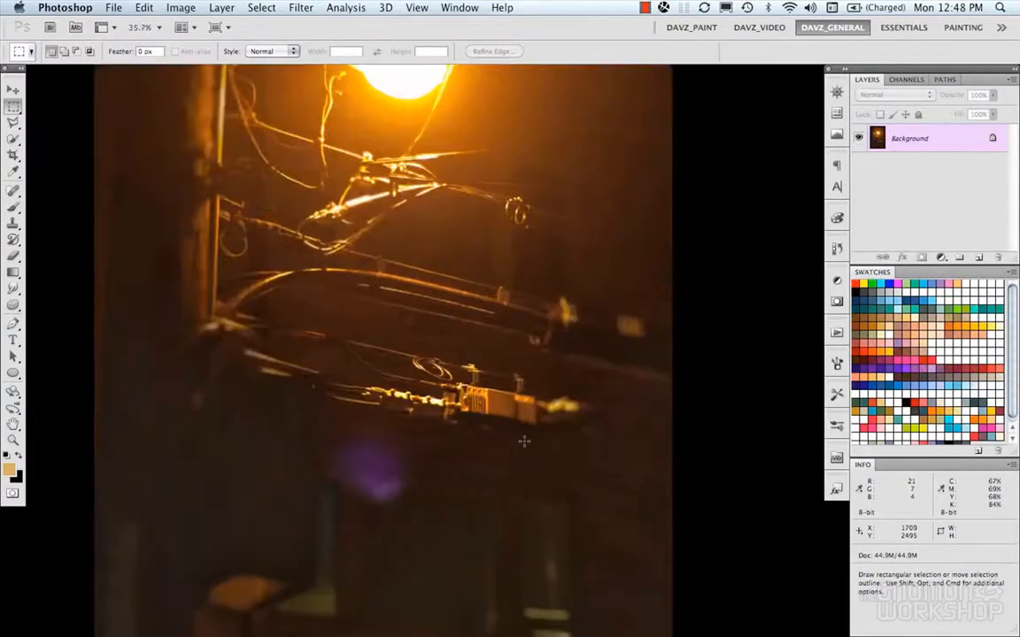
pyautogui.moveTo(482, 466); pyautogui.dragTo(543, 394)
pyautogui.scroll(1, 544, 396)
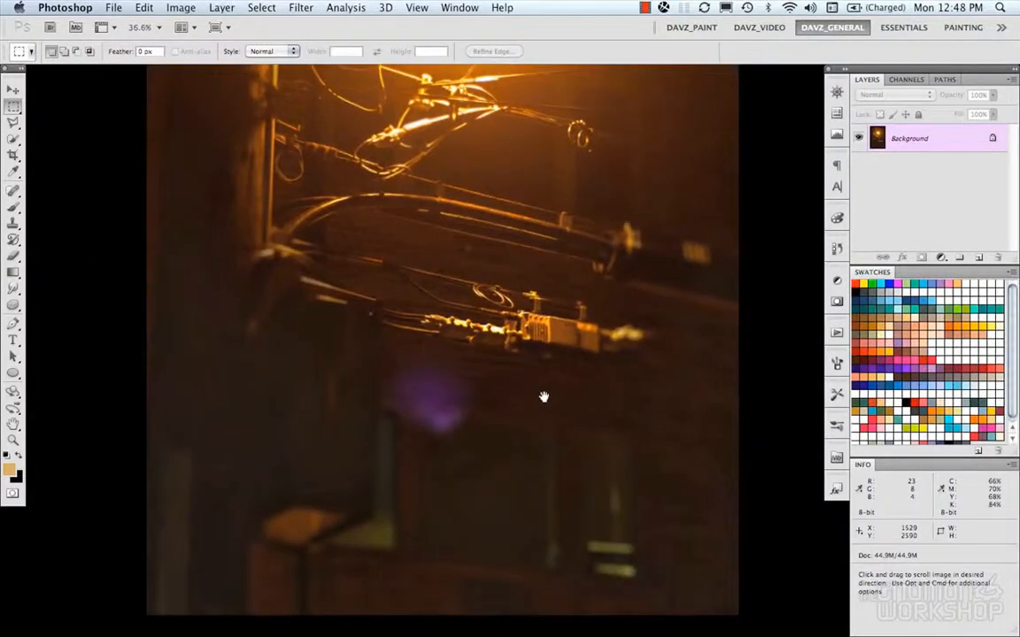
pyautogui.click(16, 124)
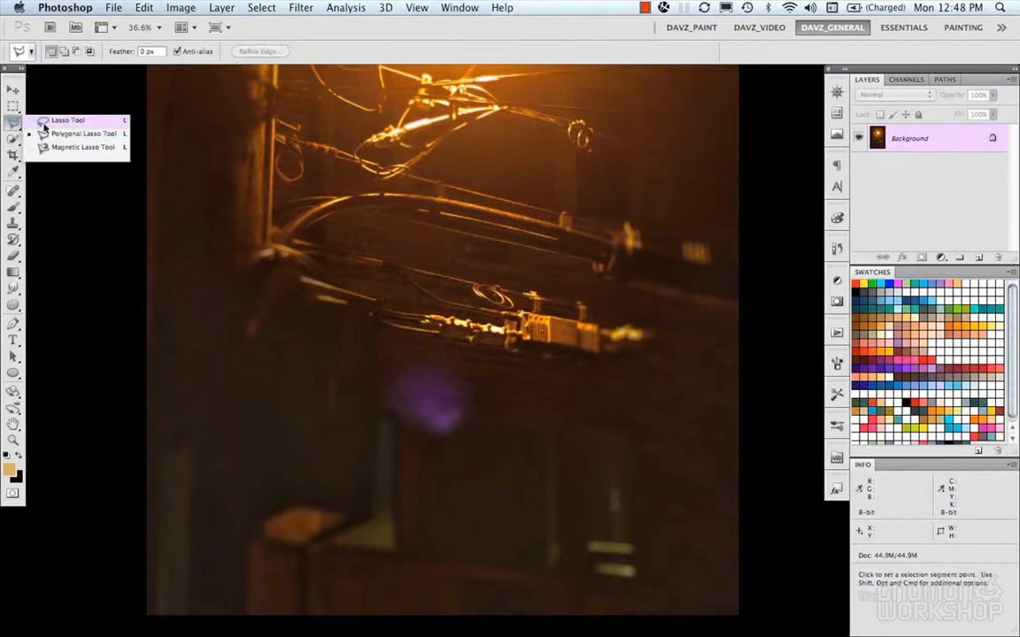
pyautogui.click(44, 124)
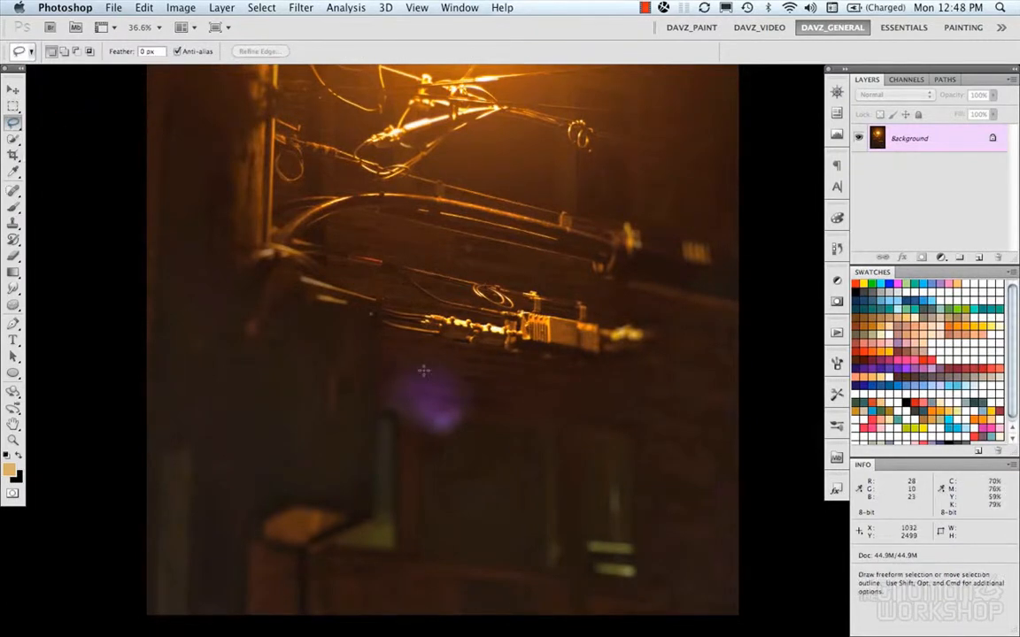
pyautogui.moveTo(449, 373)
pyautogui.mouseDown()
pyautogui.moveTo(399, 377)
pyautogui.moveTo(396, 400)
pyautogui.moveTo(419, 431)
pyautogui.moveTo(458, 435)
pyautogui.moveTo(467, 421)
pyautogui.moveTo(449, 373)
pyautogui.mouseUp()
pyautogui.rightClick(453, 381)
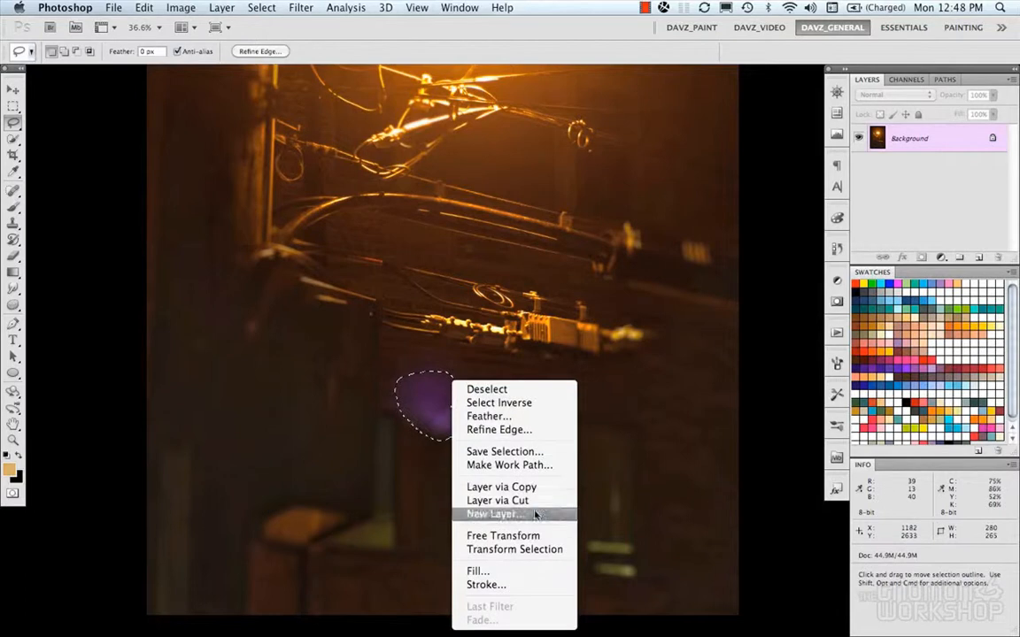
pyautogui.click(519, 572)
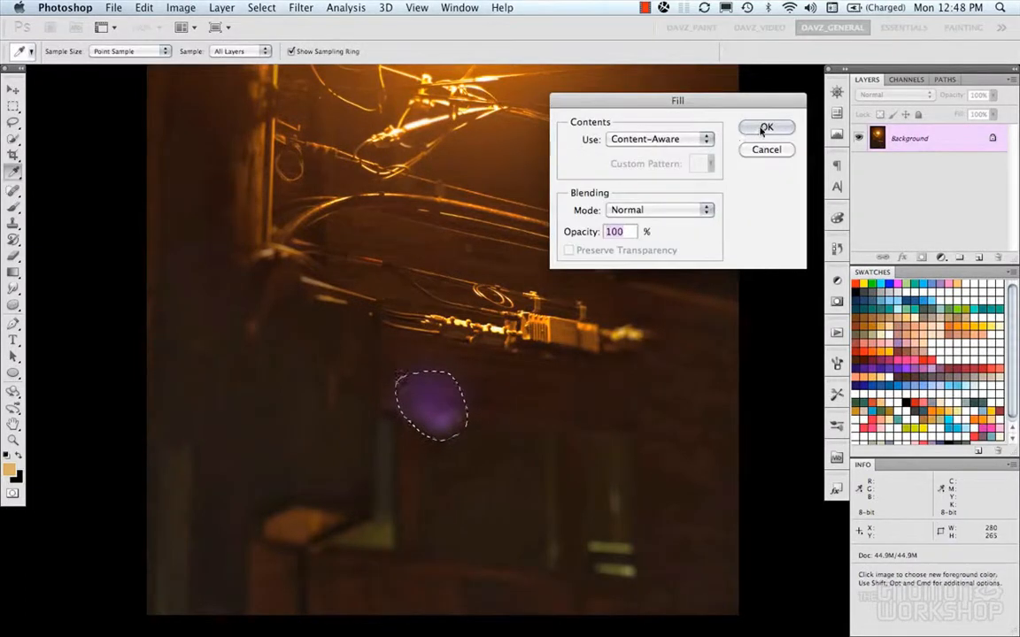
pyautogui.click(763, 128)
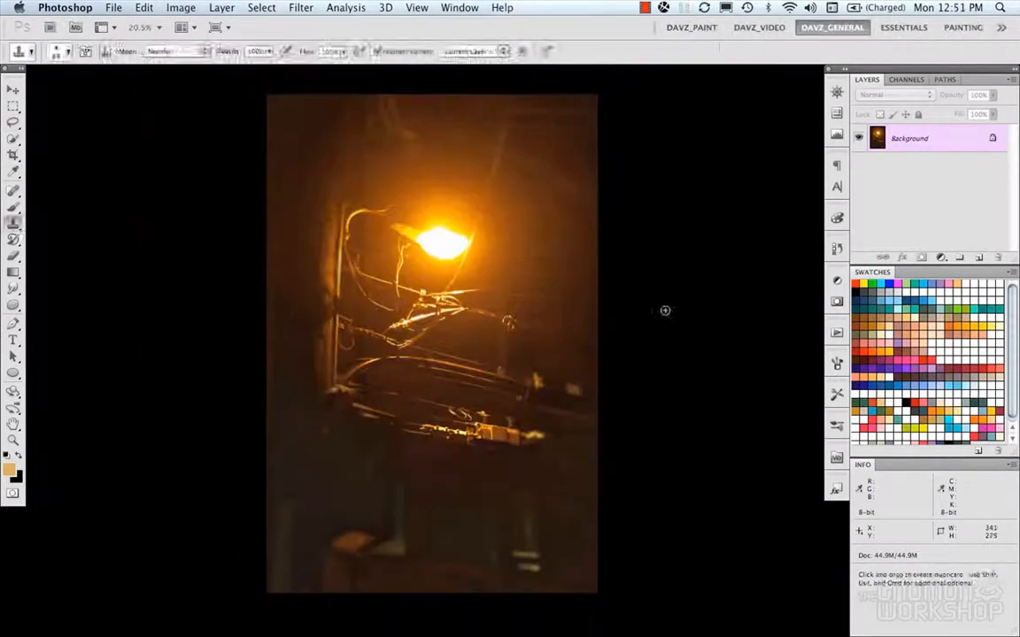
pyautogui.press('m')
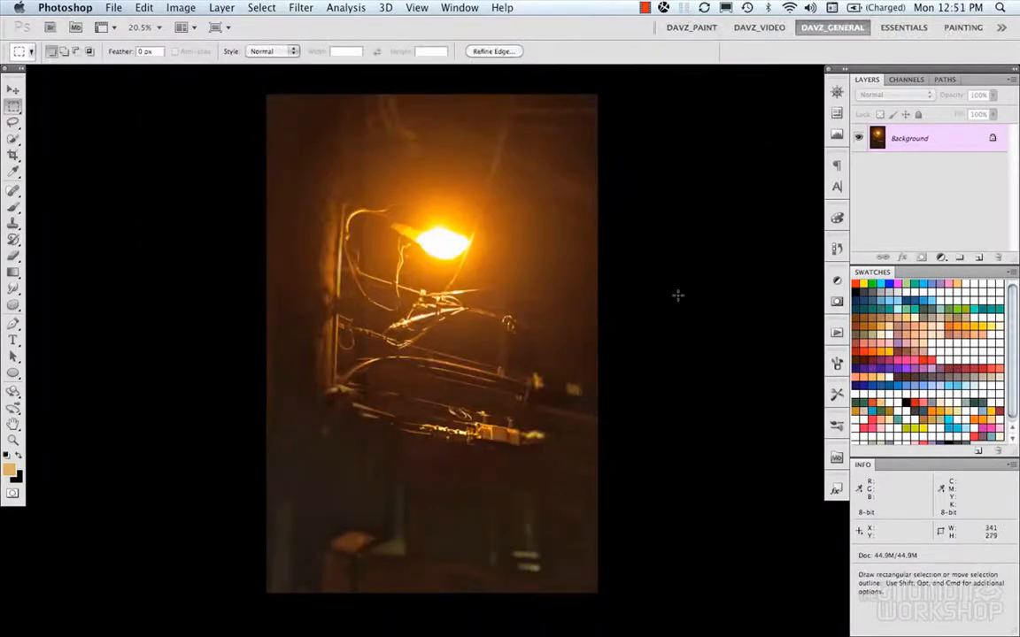